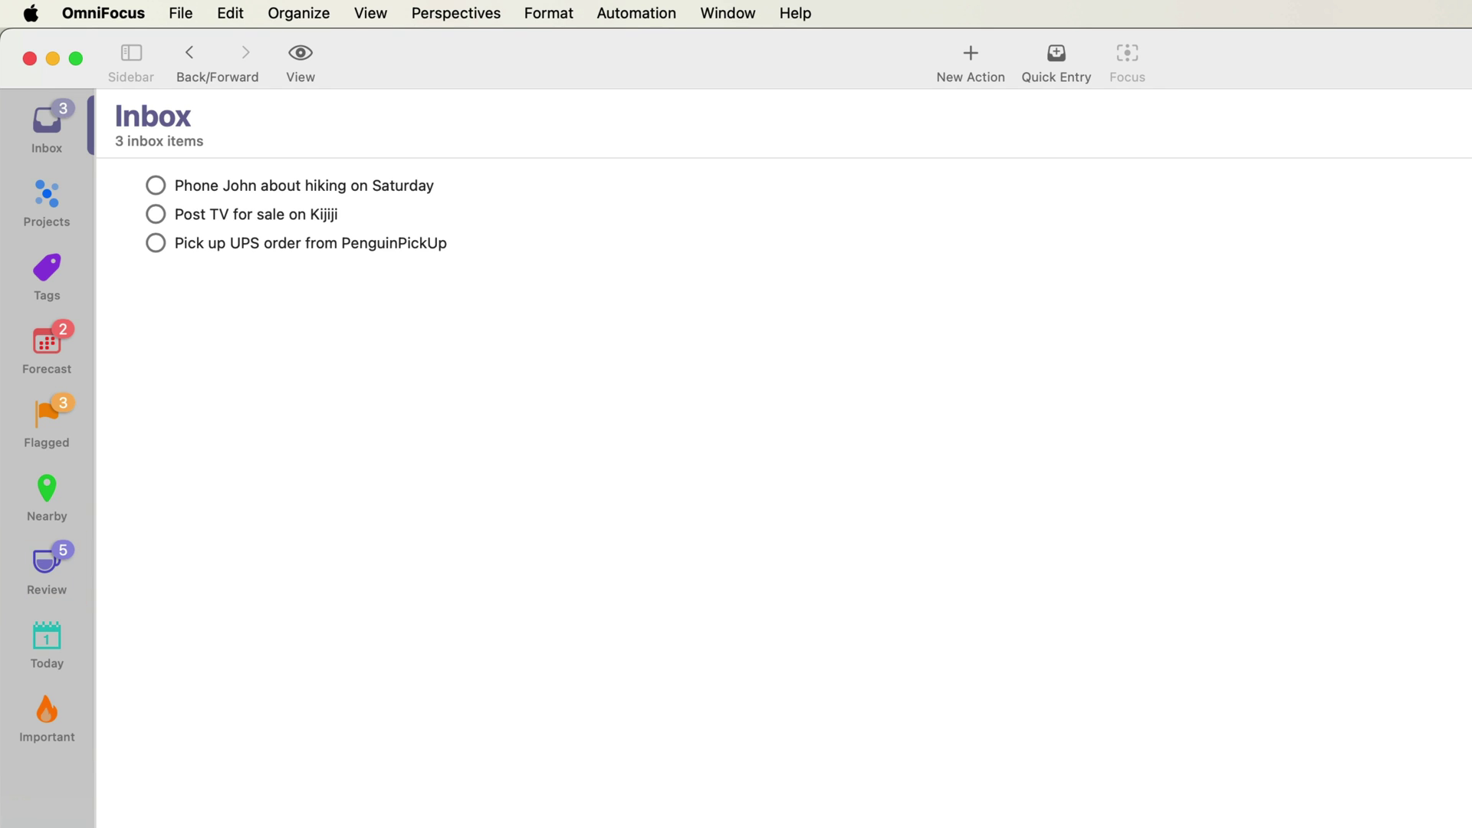
left_click(55, 191)
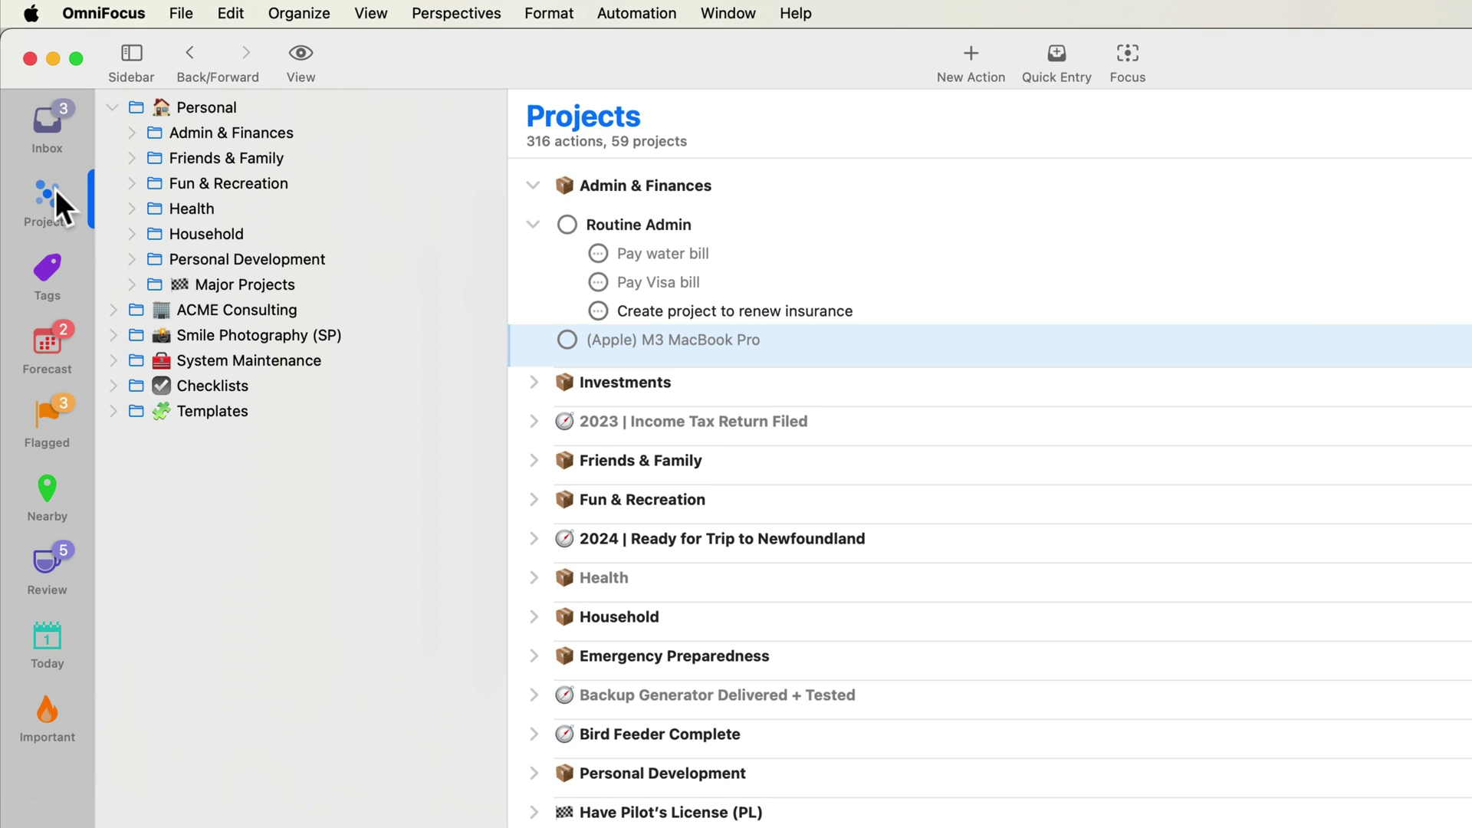
left_click(371, 13)
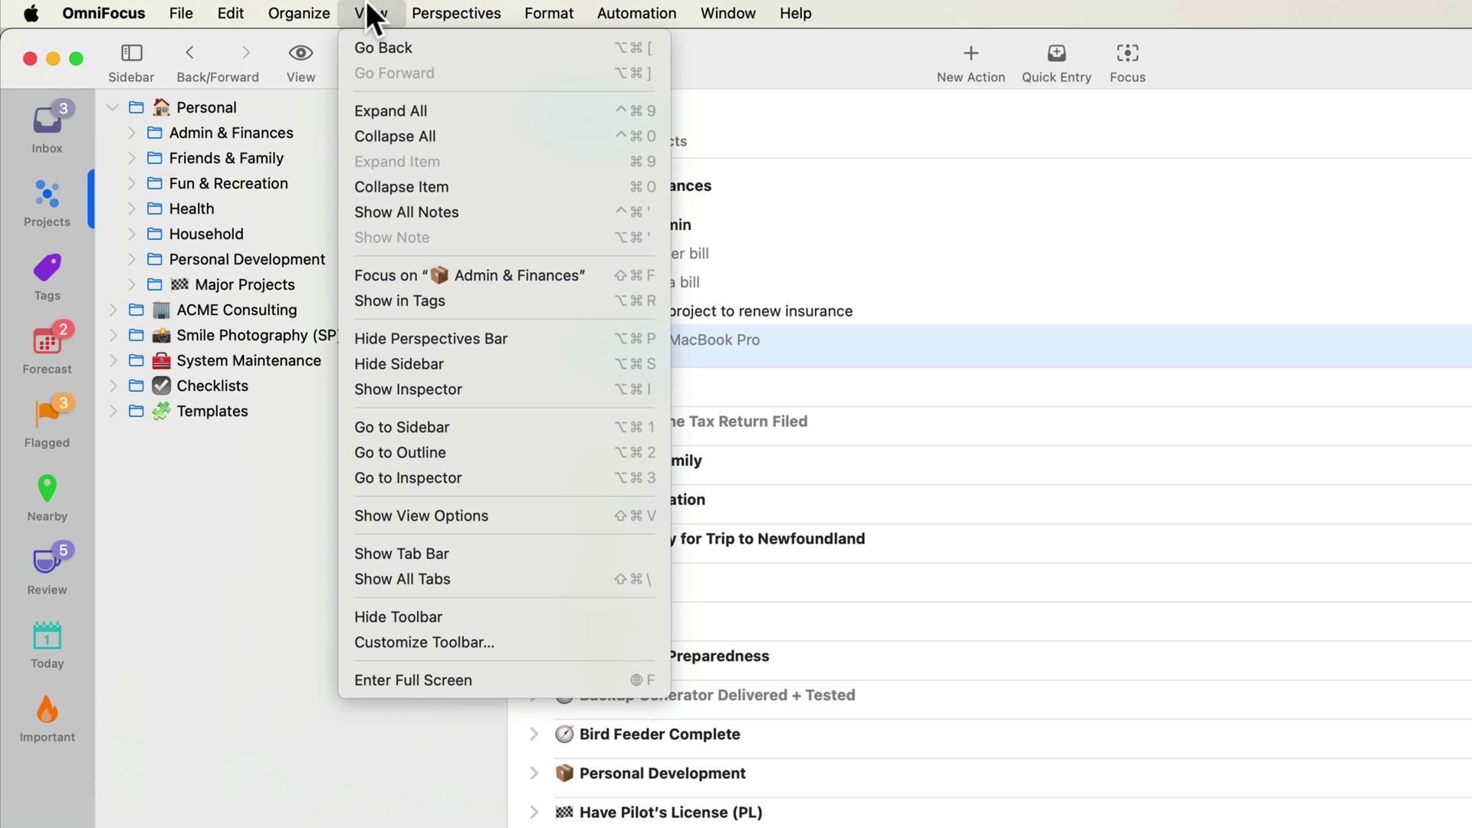
left_click(418, 341)
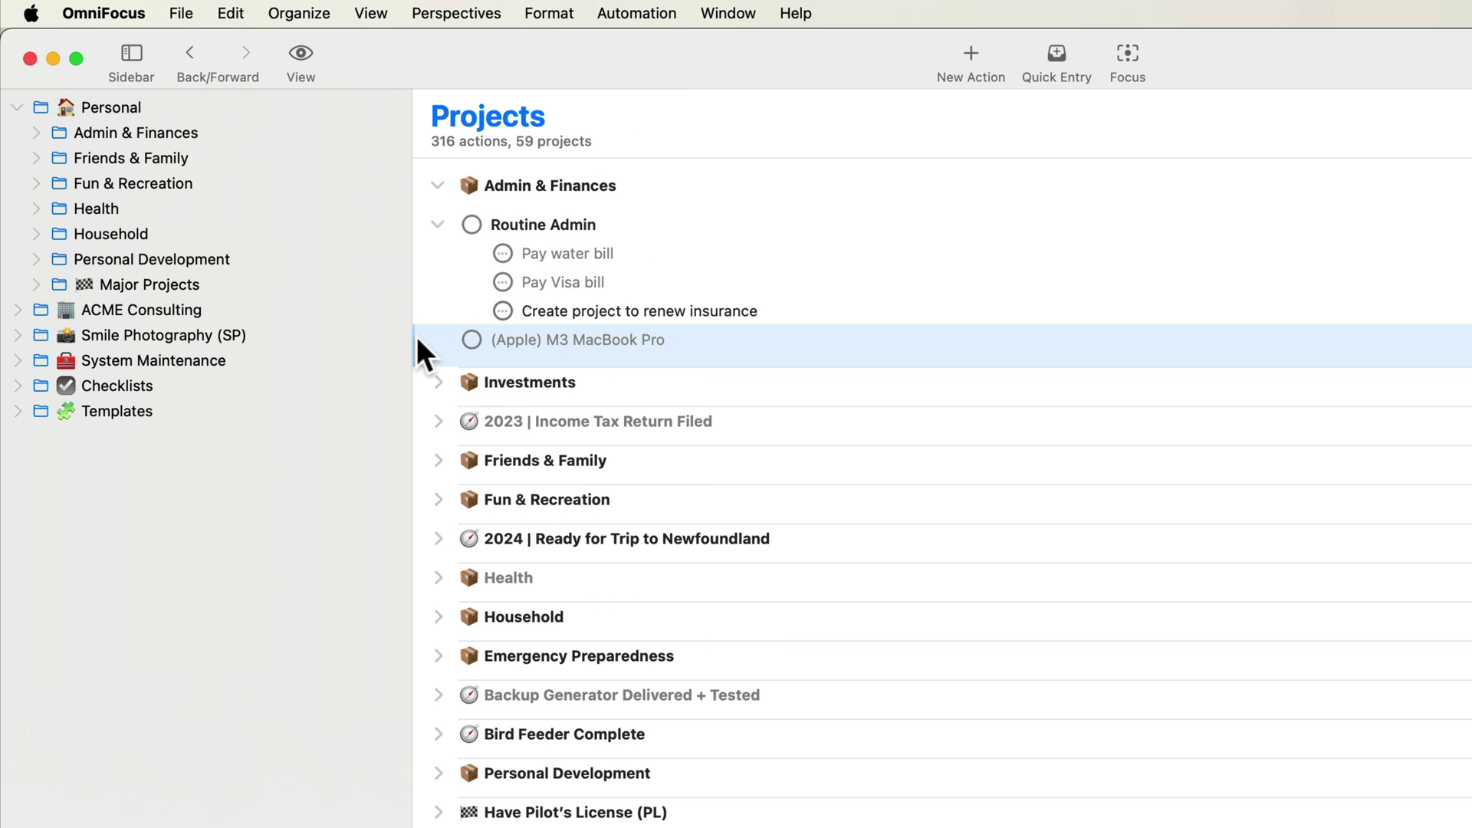
key("ctrl+super+p")
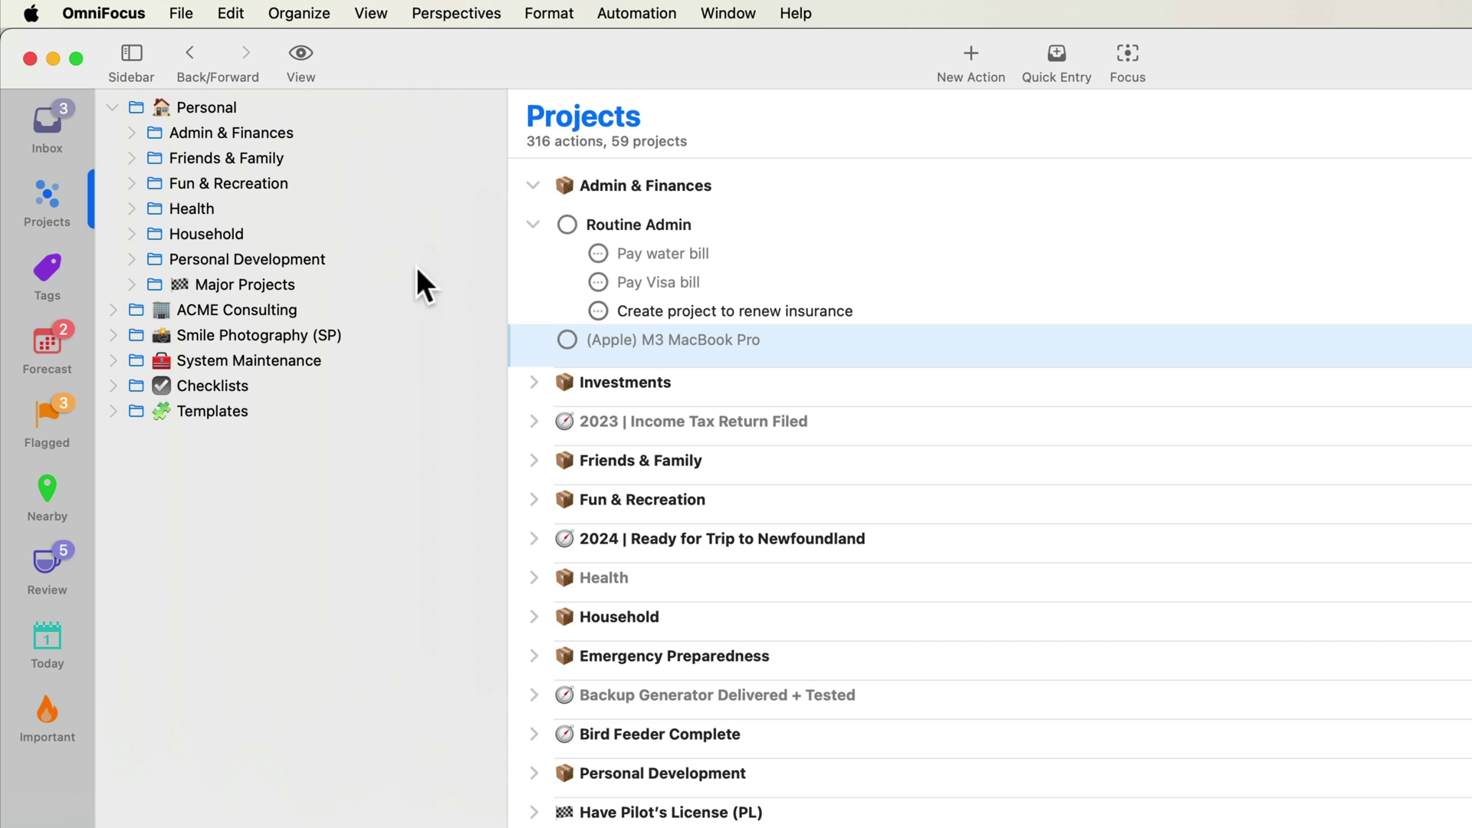
left_click(374, 10)
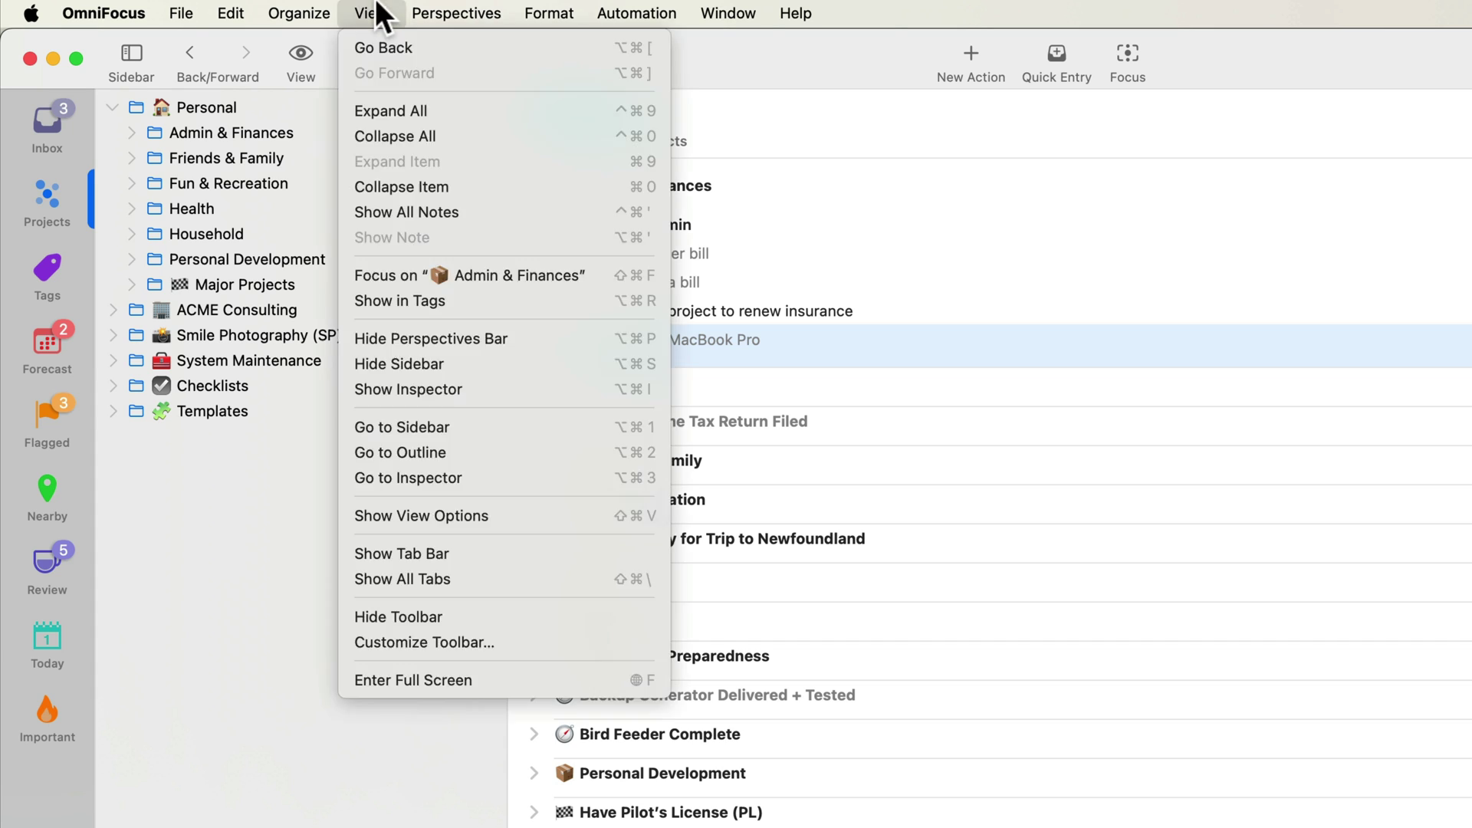
left_click(434, 362)
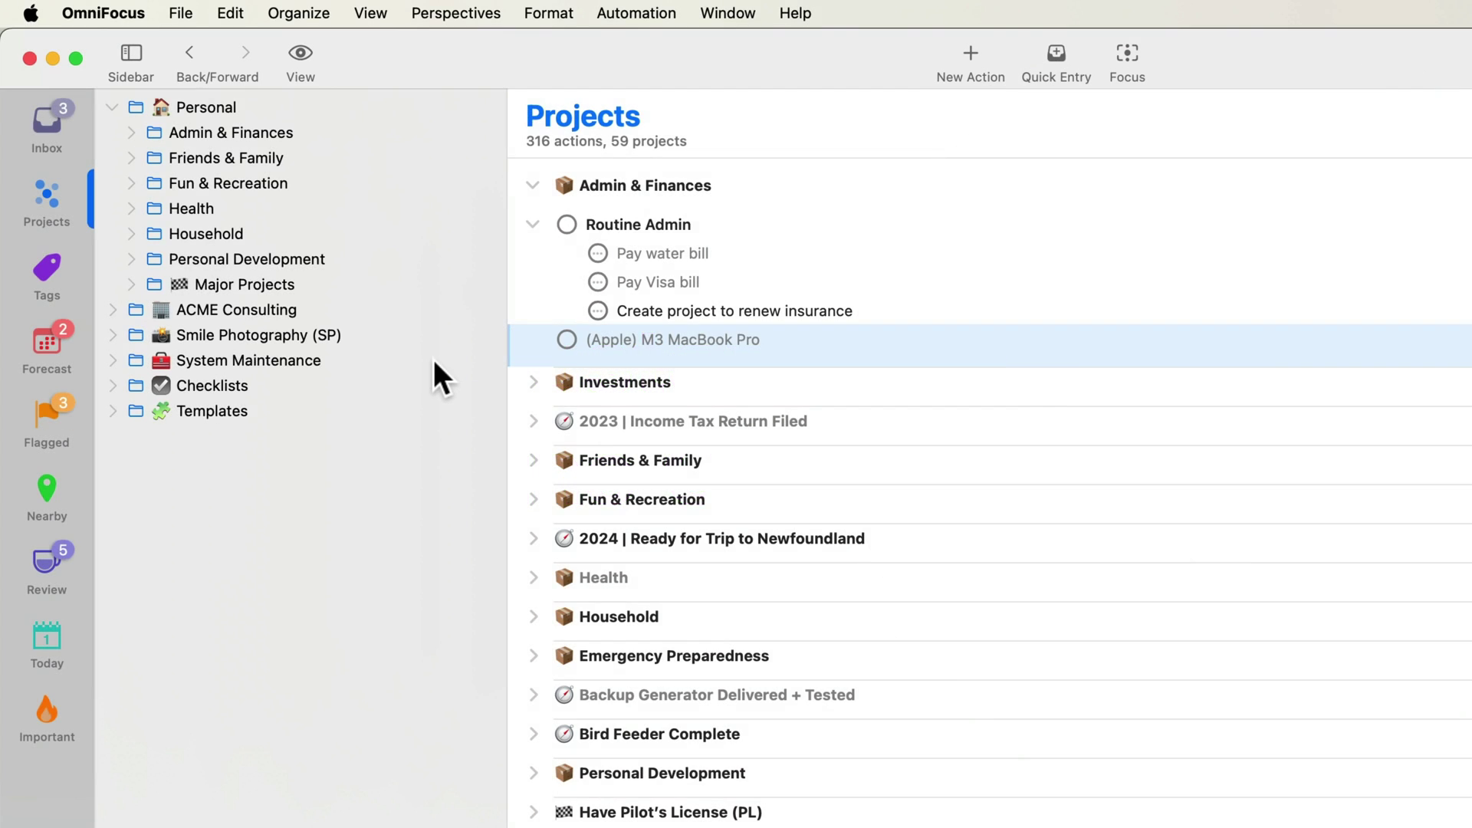
- Show the three Inbox items at the top of the Projects outline, with folder grouping turned off
left_click(299, 54)
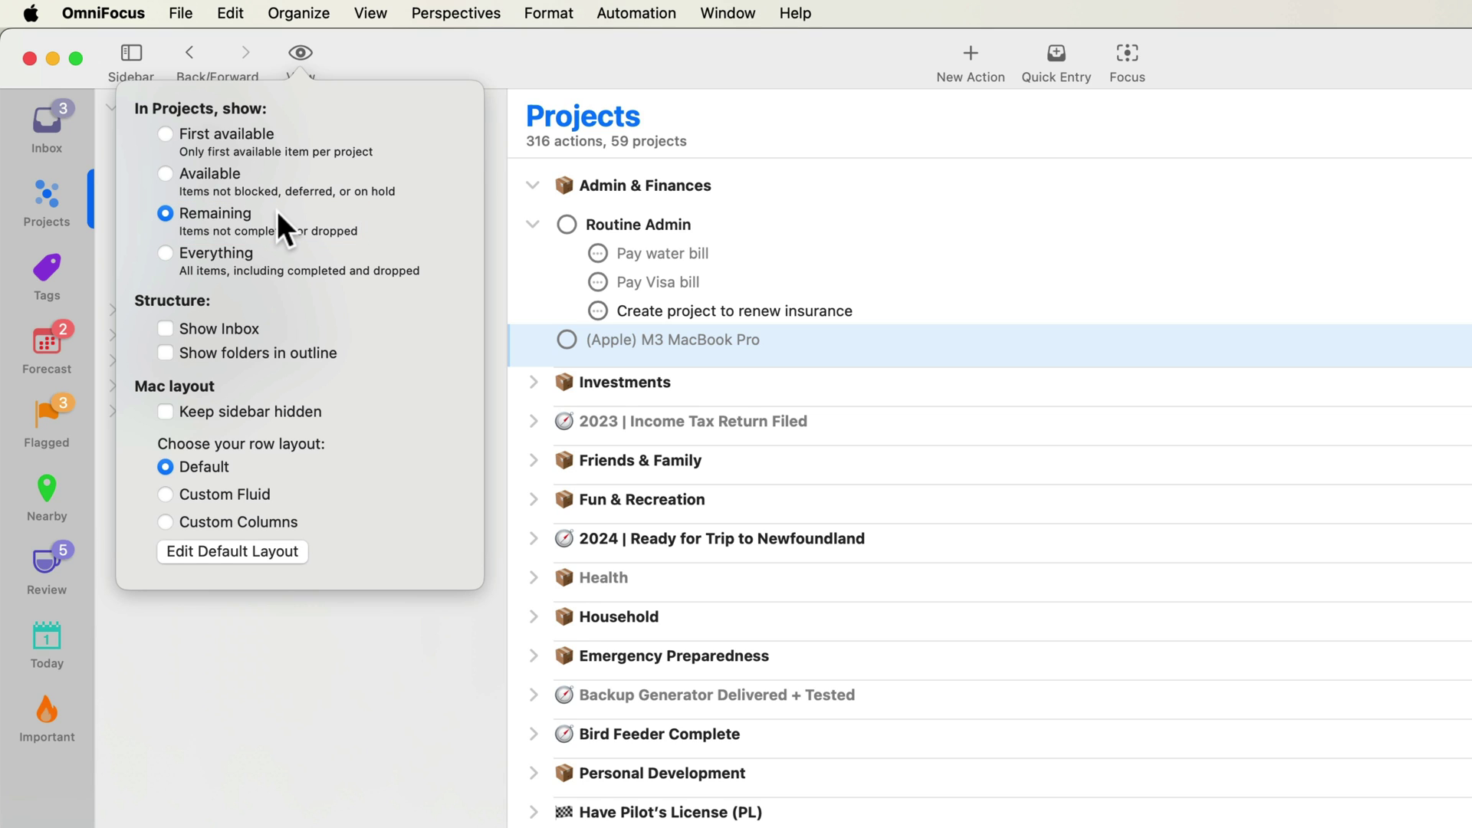
left_click(239, 327)
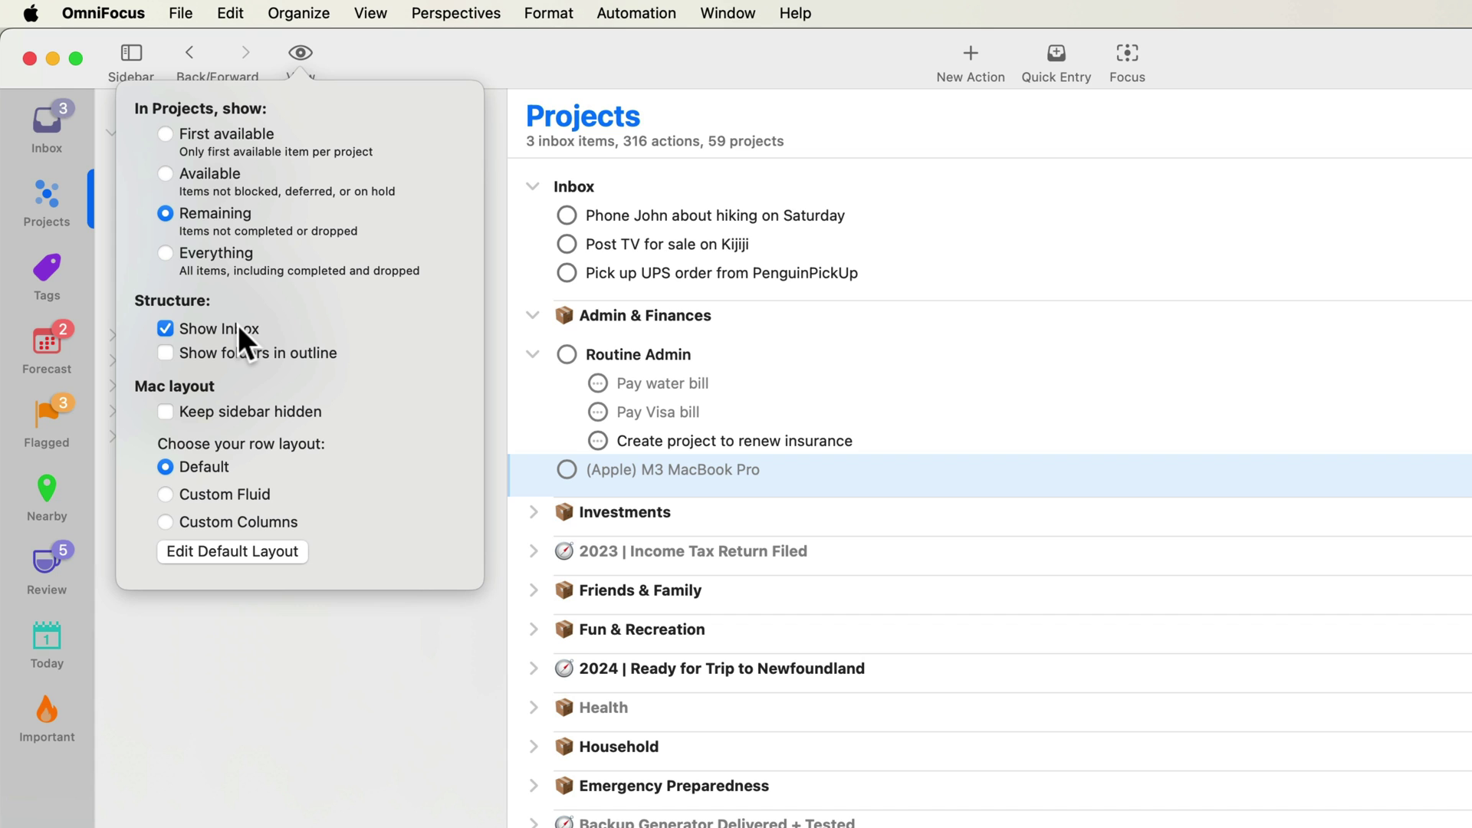
left_click(238, 352)
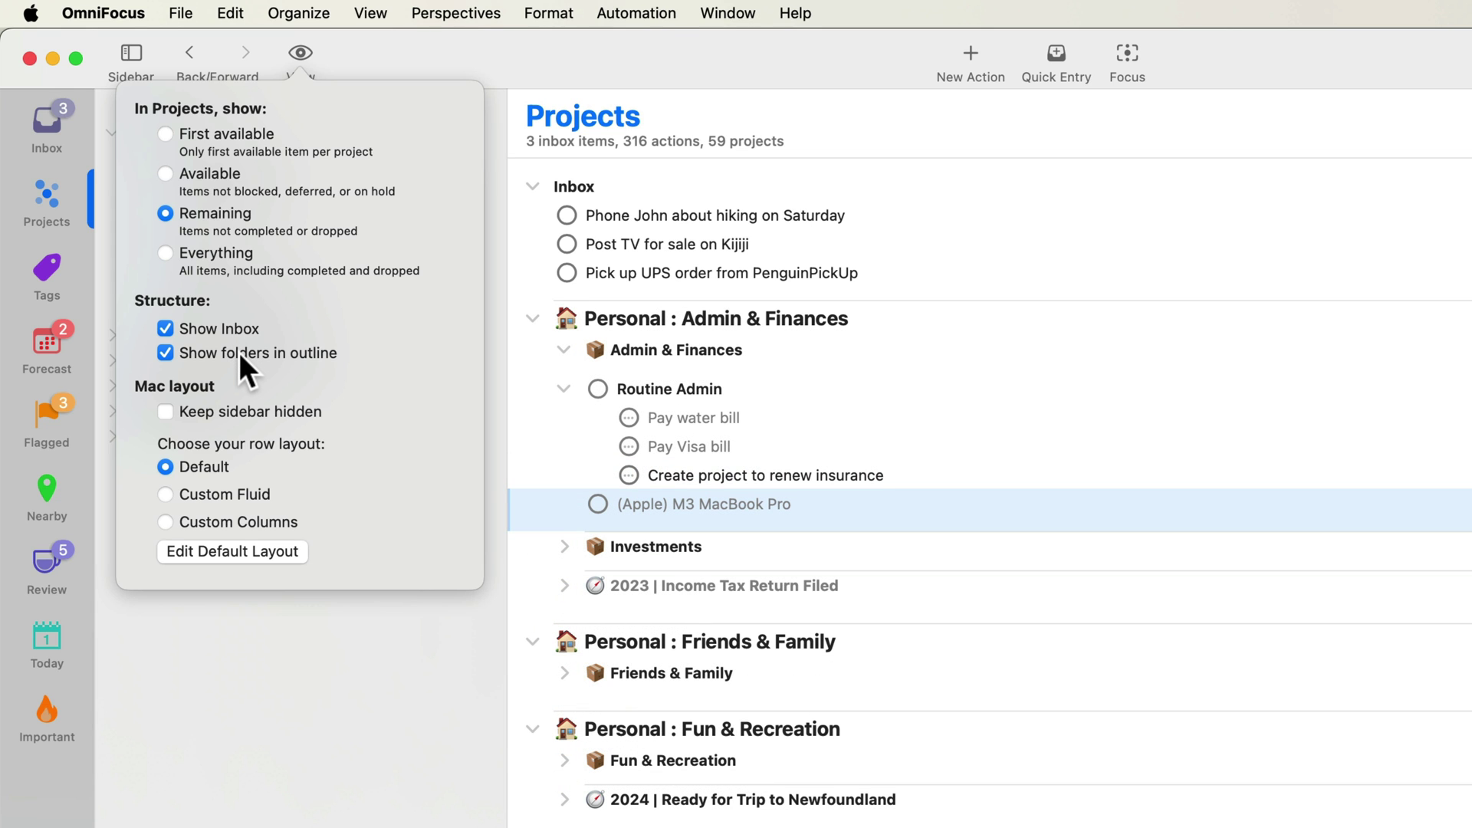
left_click(237, 352)
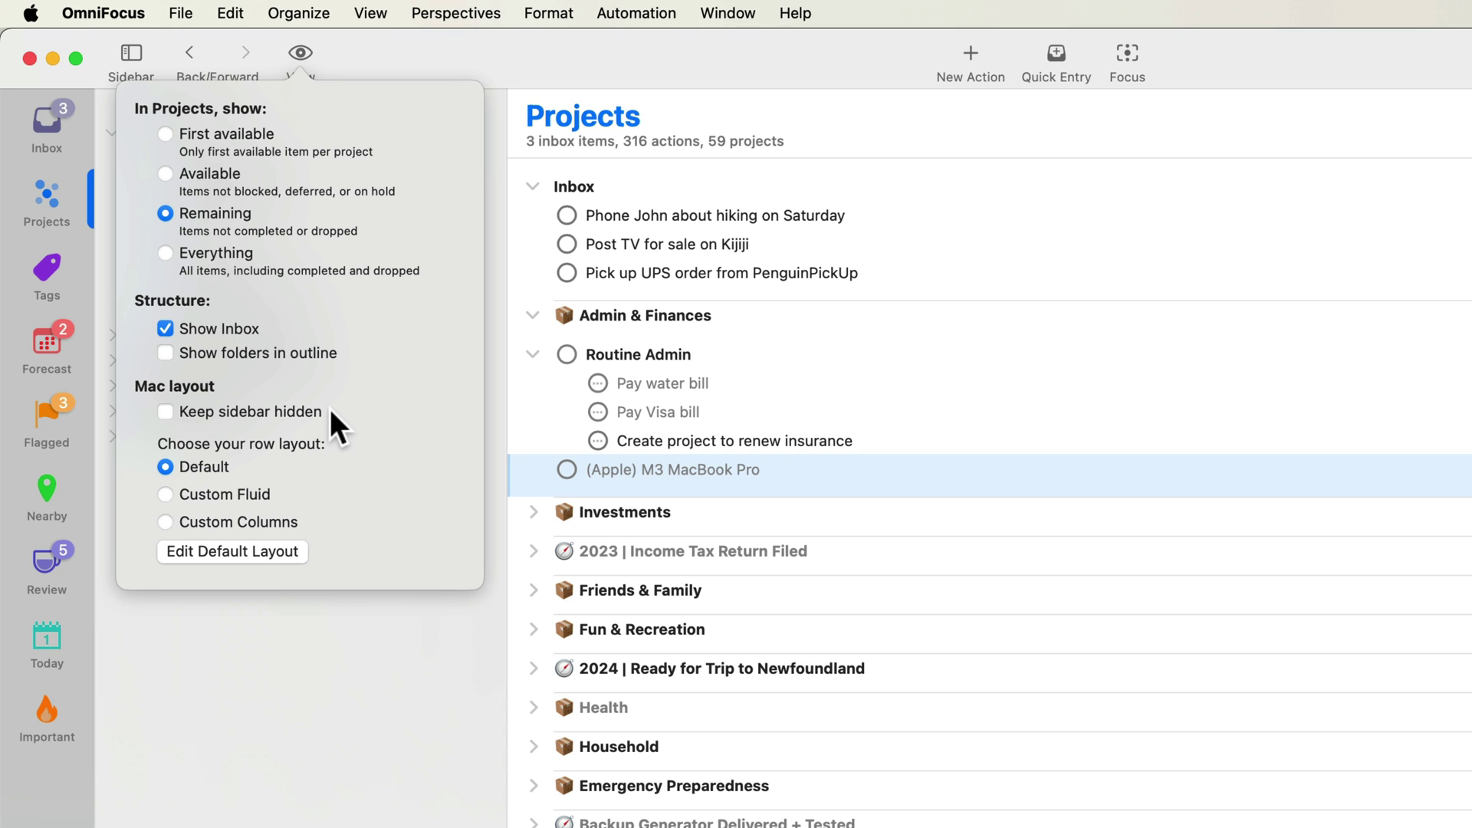
- Add Defer Until Date to the default column fields and move Notifications earlier in the order
left_click(261, 551)
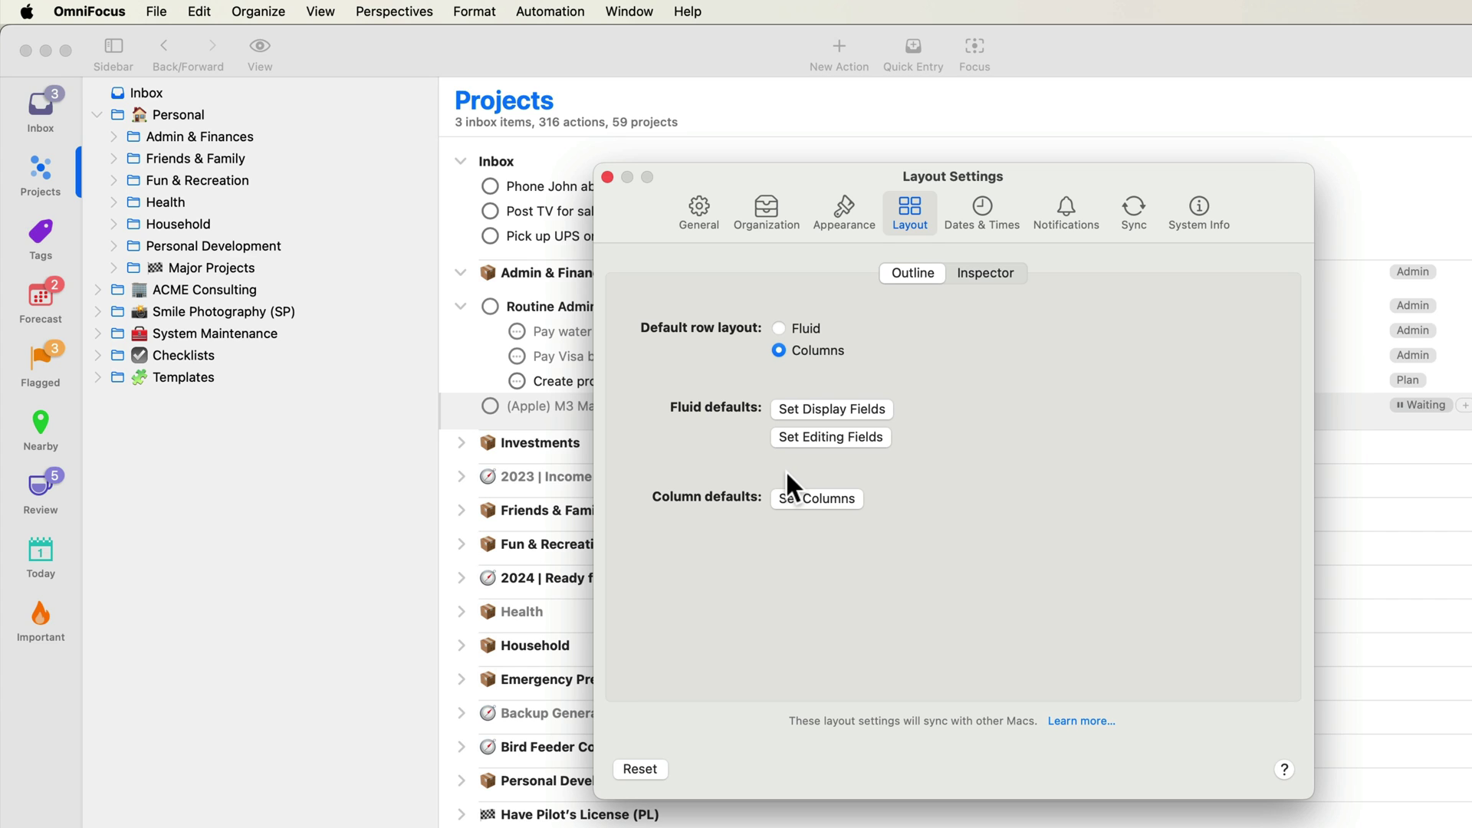
left_click(796, 497)
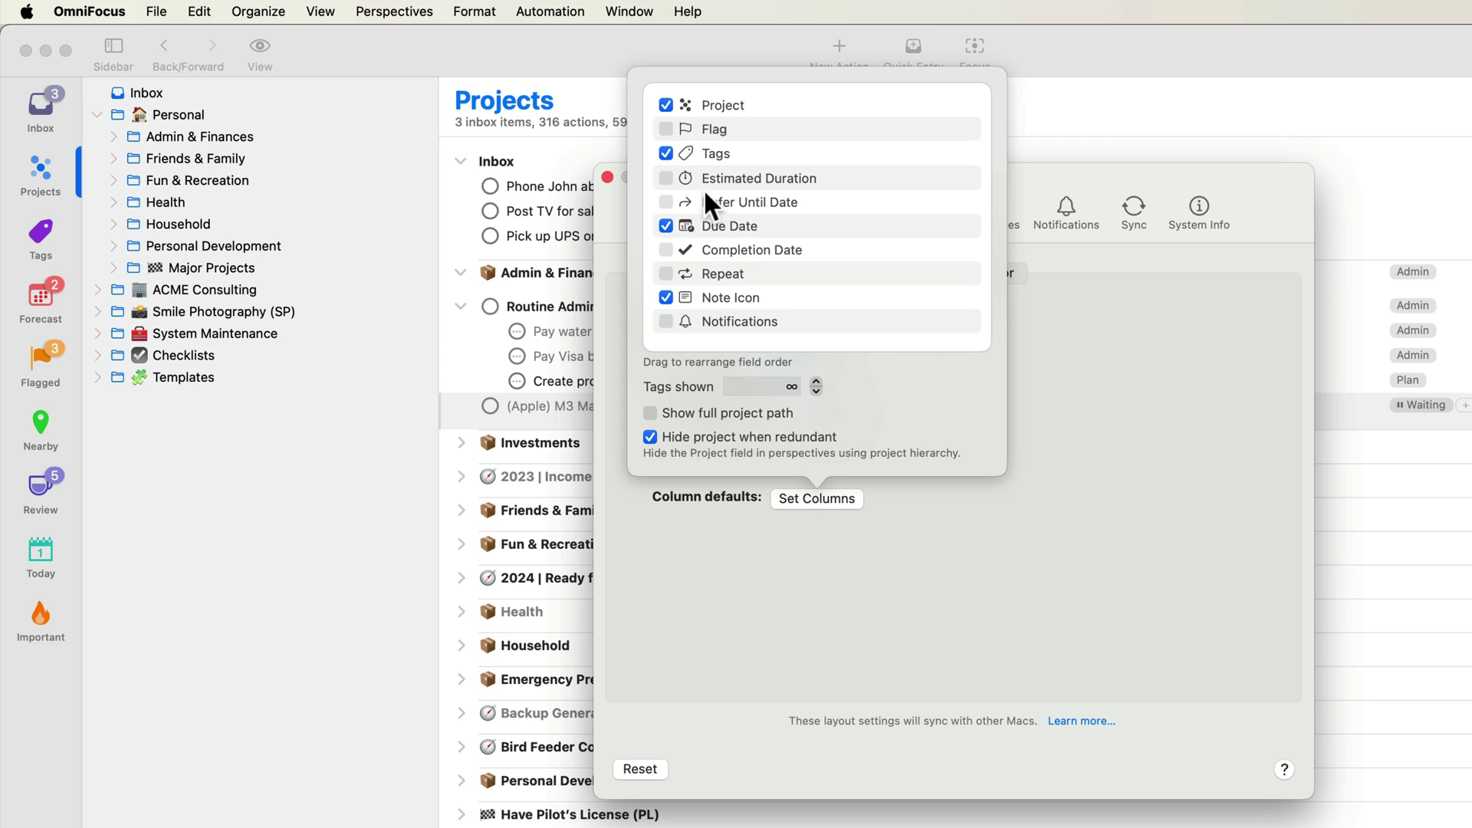
left_click(666, 201)
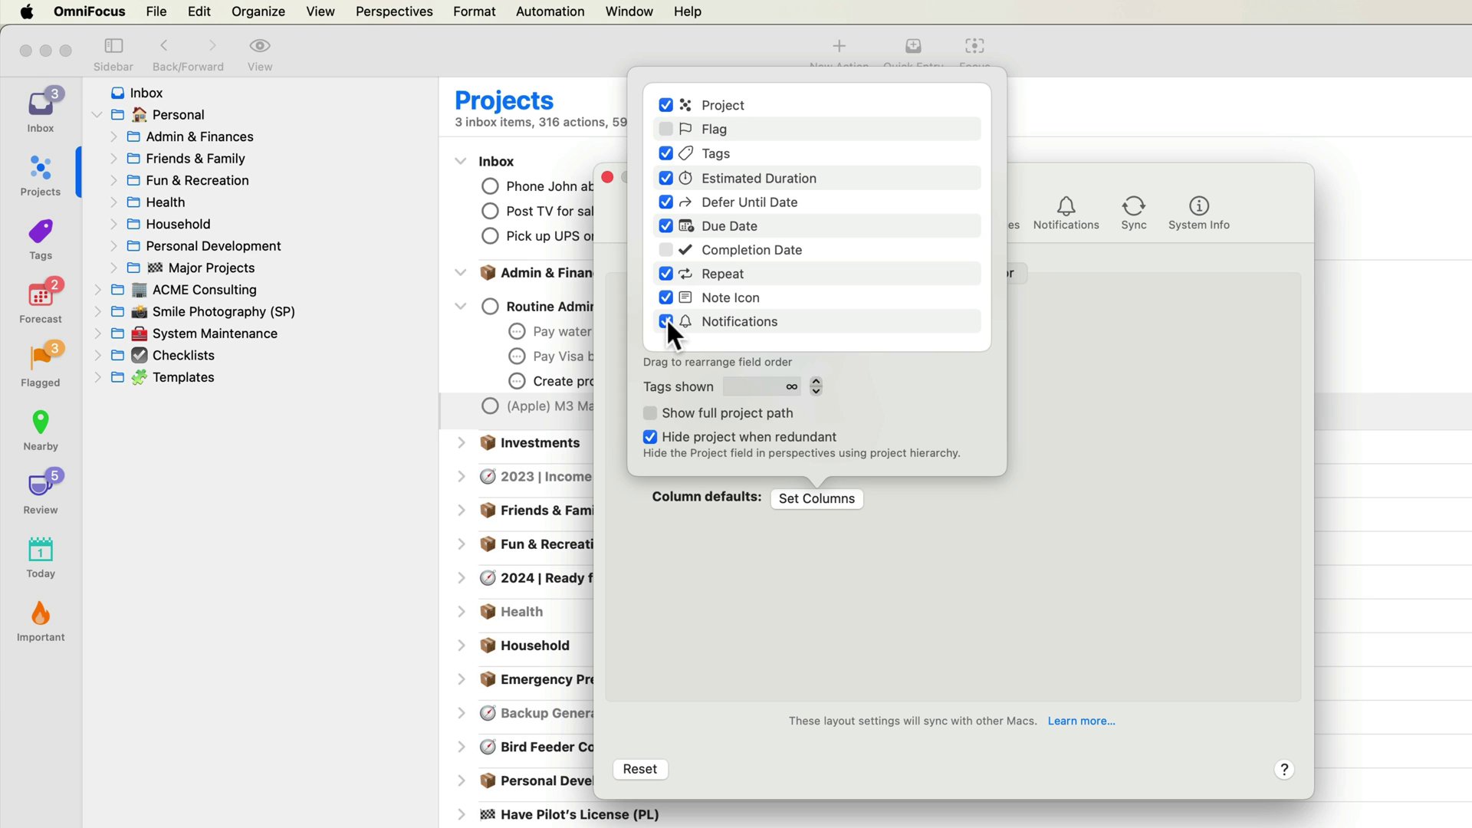
left_click_drag(665, 319, 721, 307)
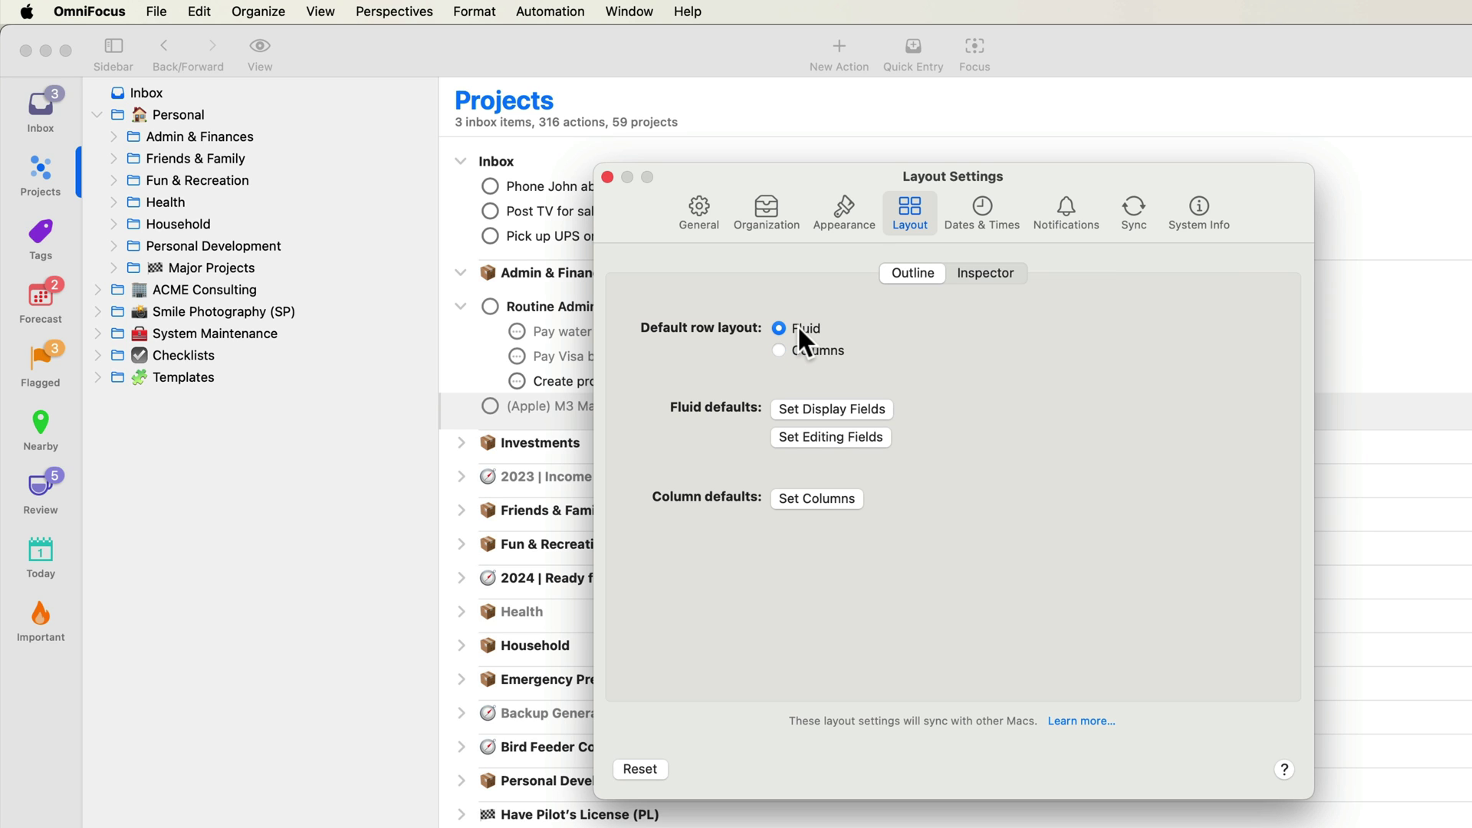
- Stop editing fields mirroring display fields and add Estimated Duration to the fields shown when editing
left_click(805, 405)
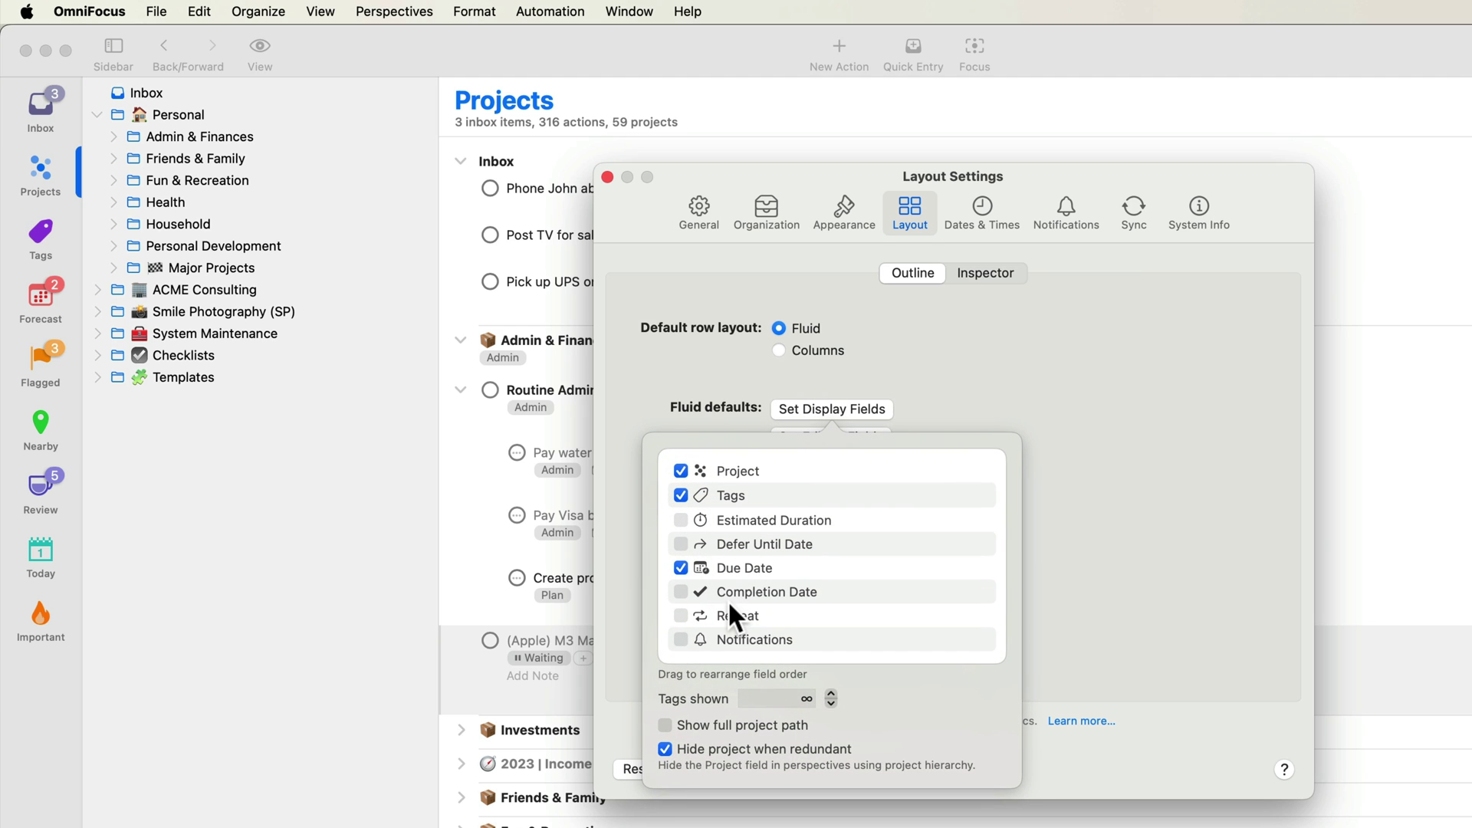
left_click(1226, 516)
left_click(849, 437)
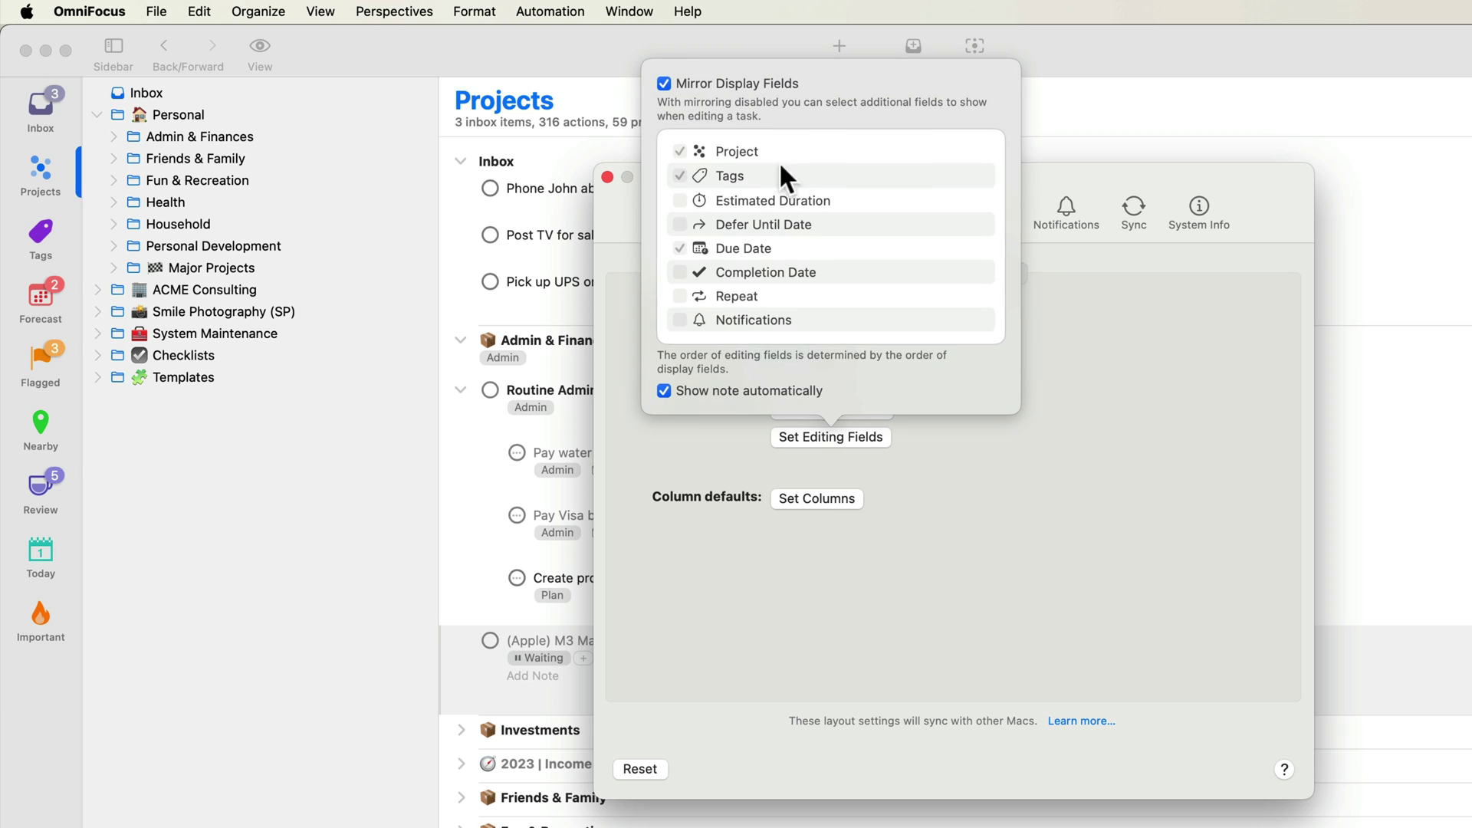
left_click(696, 81)
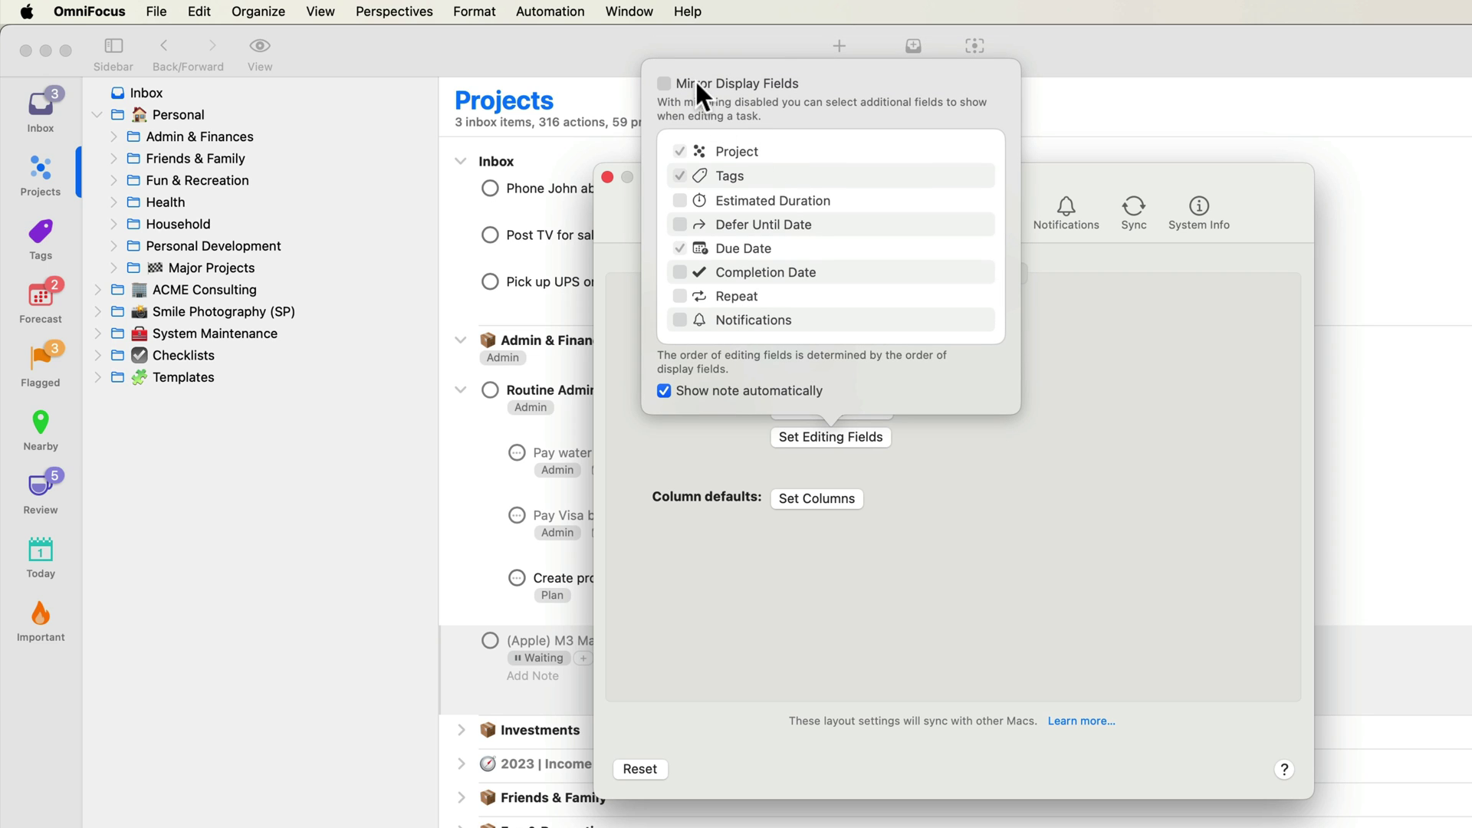
left_click(679, 201)
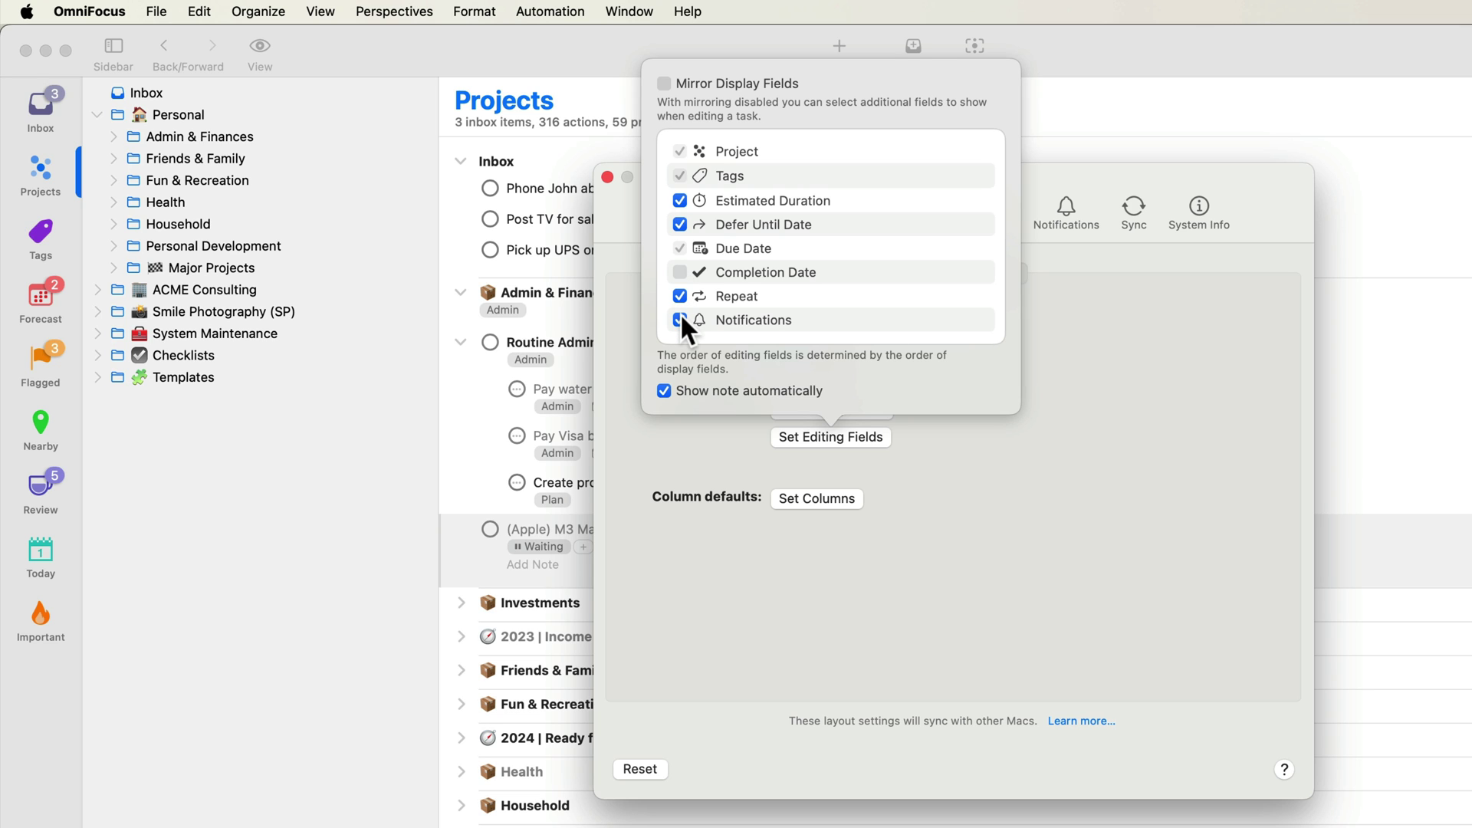
left_click(1192, 454)
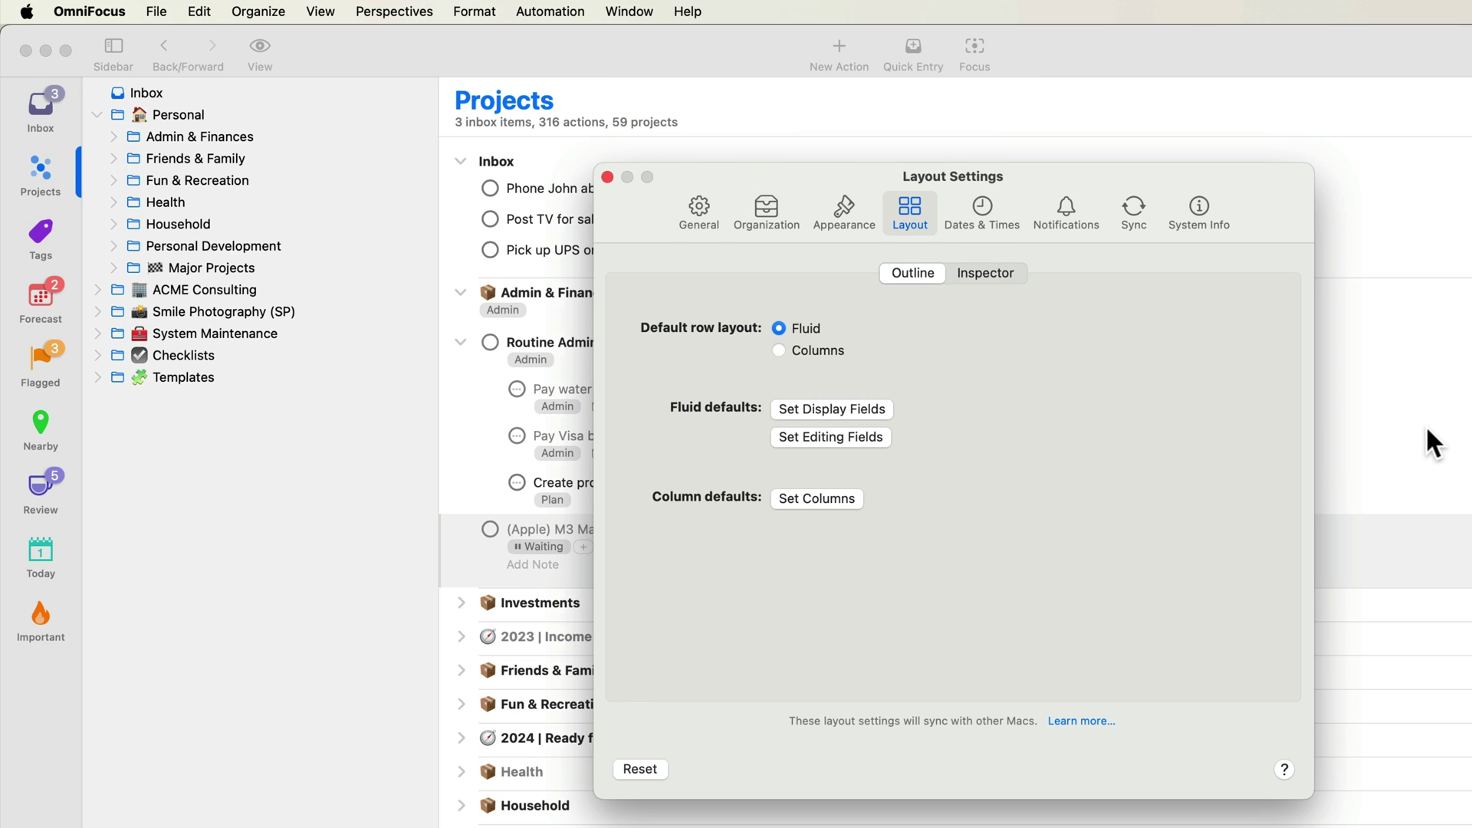
- Check the Pay water bill and renew-insurance rows, then switch the default row layout back to Columns
key("super+w")
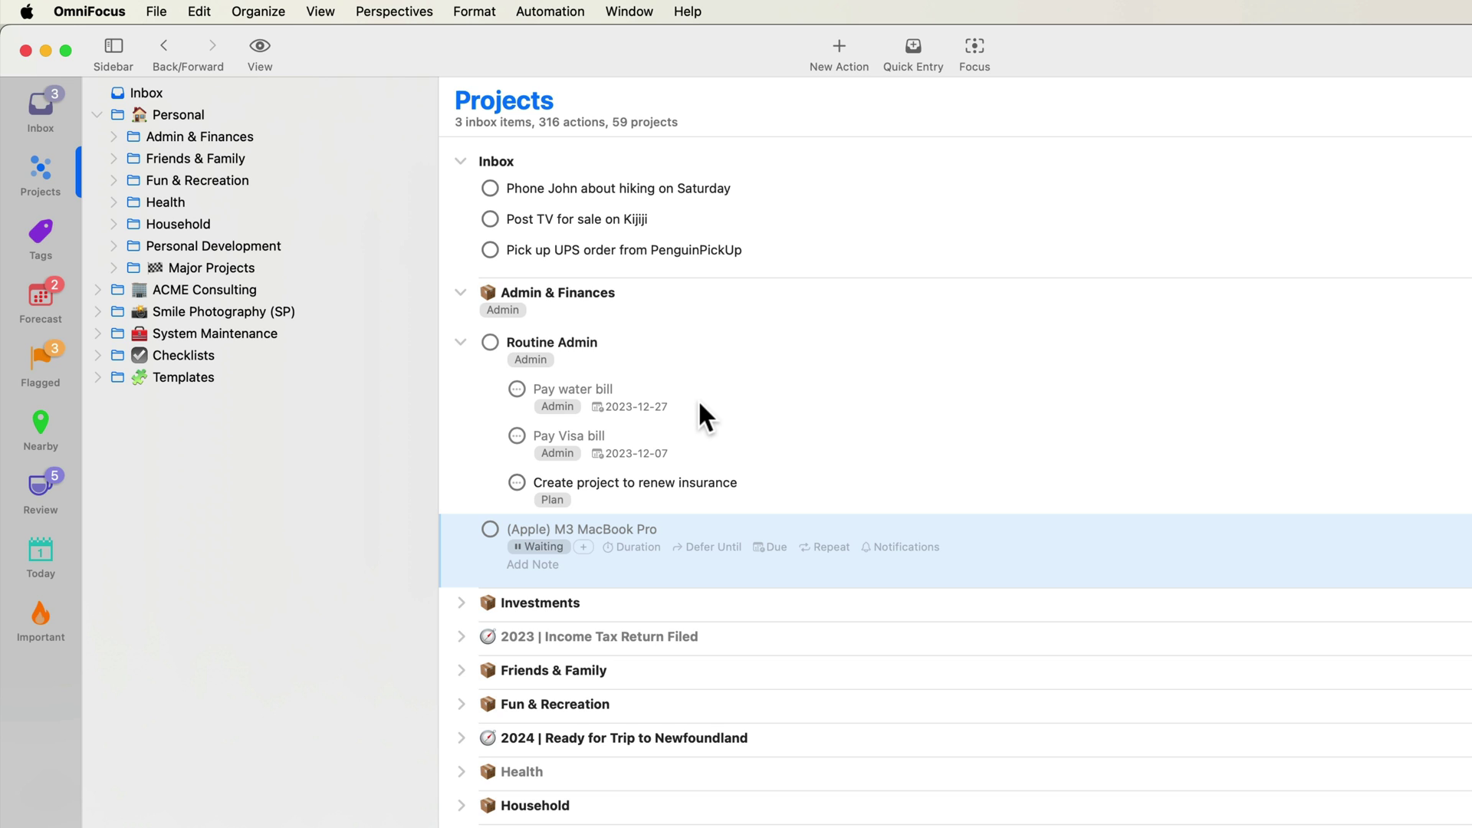
left_click(702, 388)
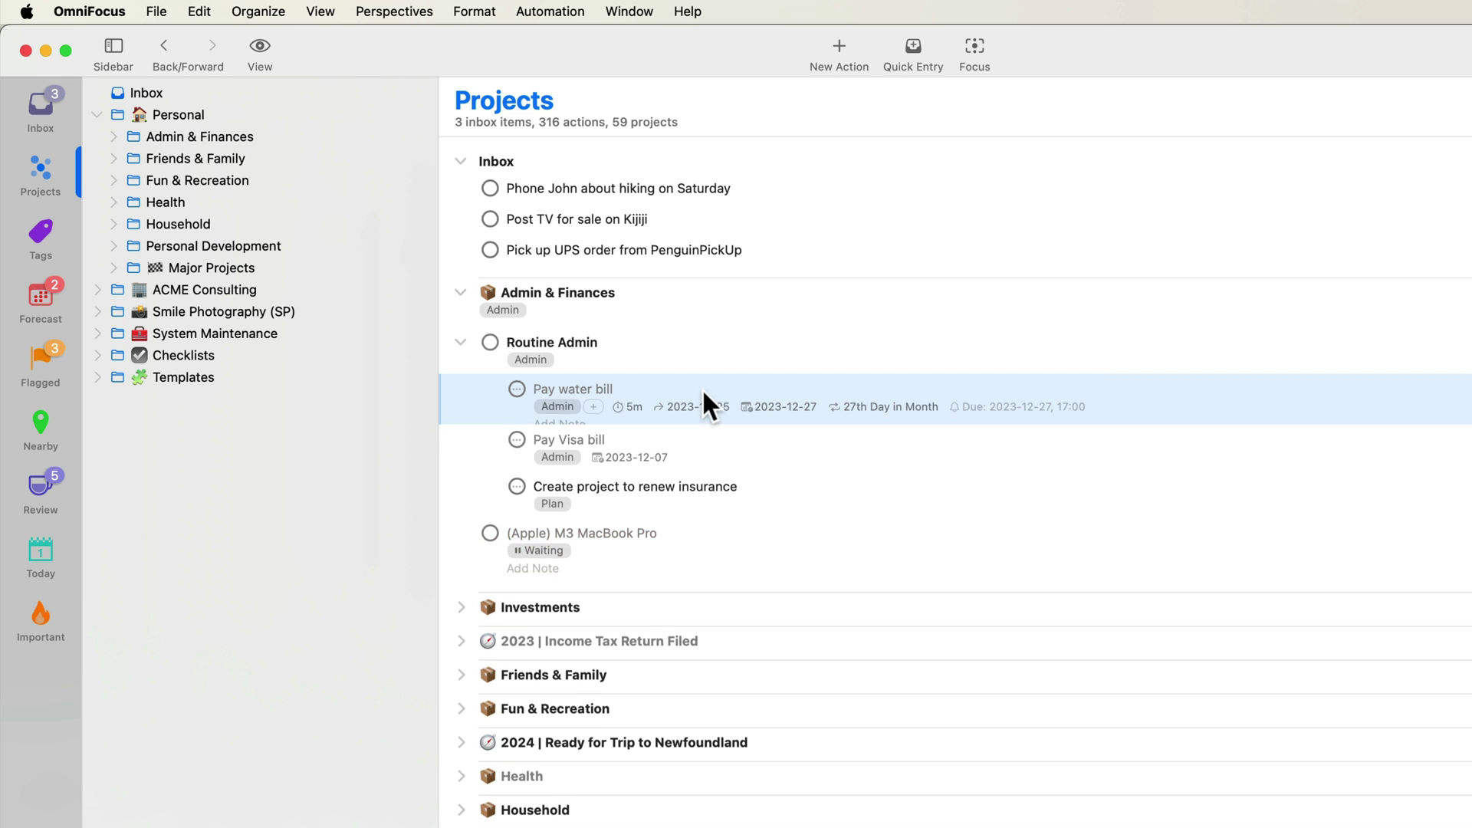
left_click(763, 500)
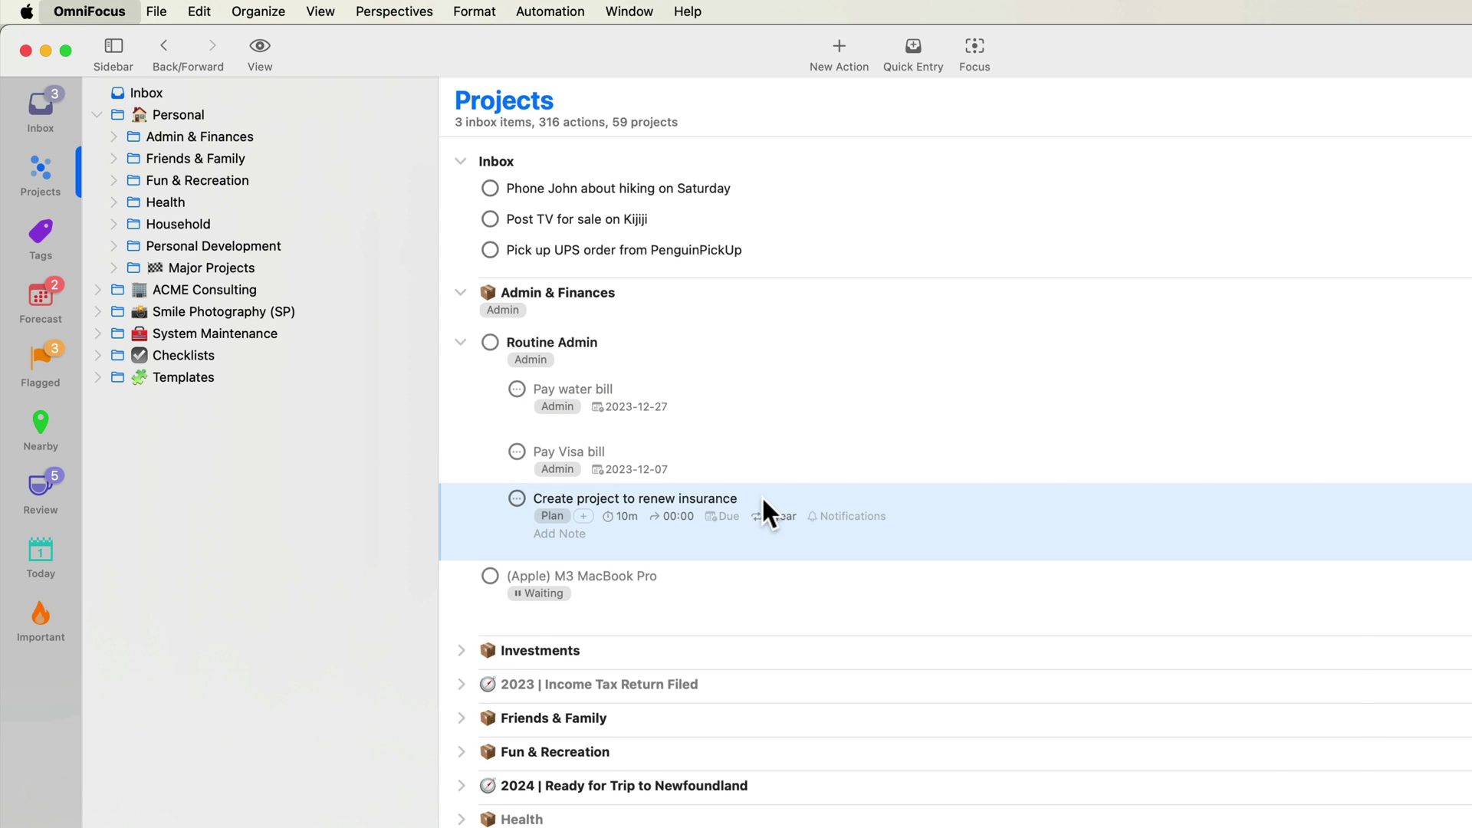
key("super+comma")
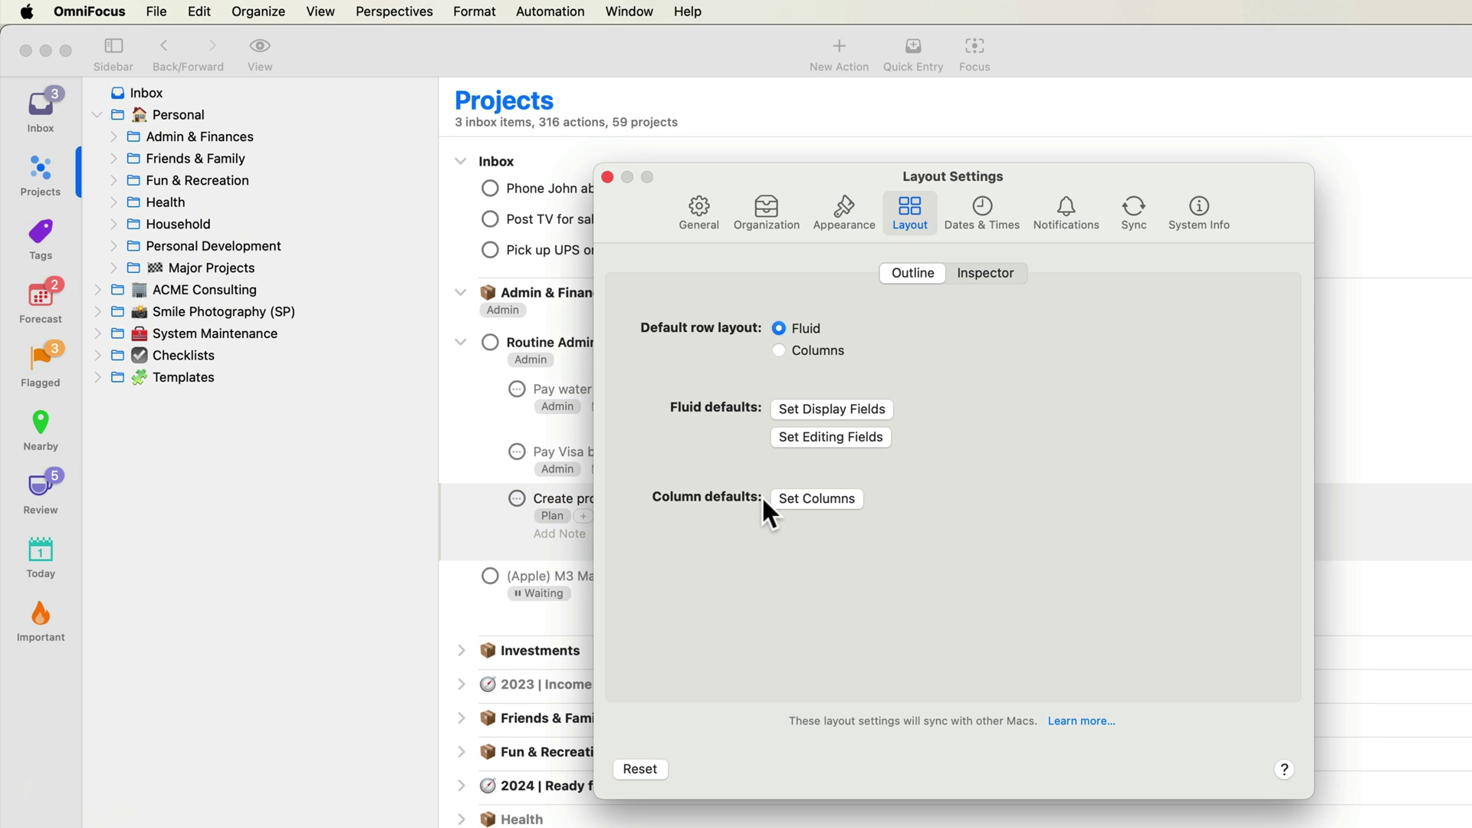
left_click(821, 350)
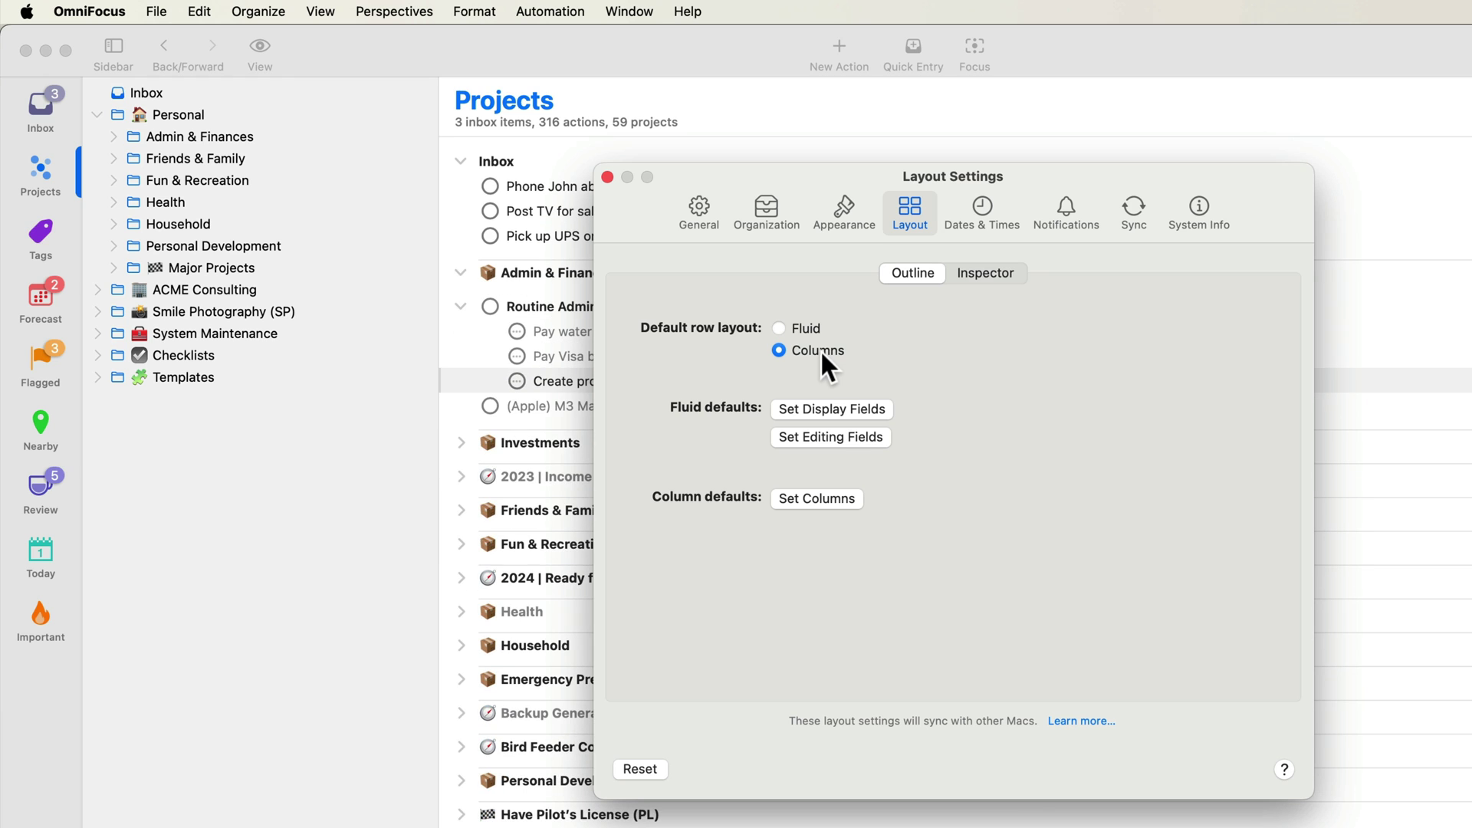
left_click(606, 177)
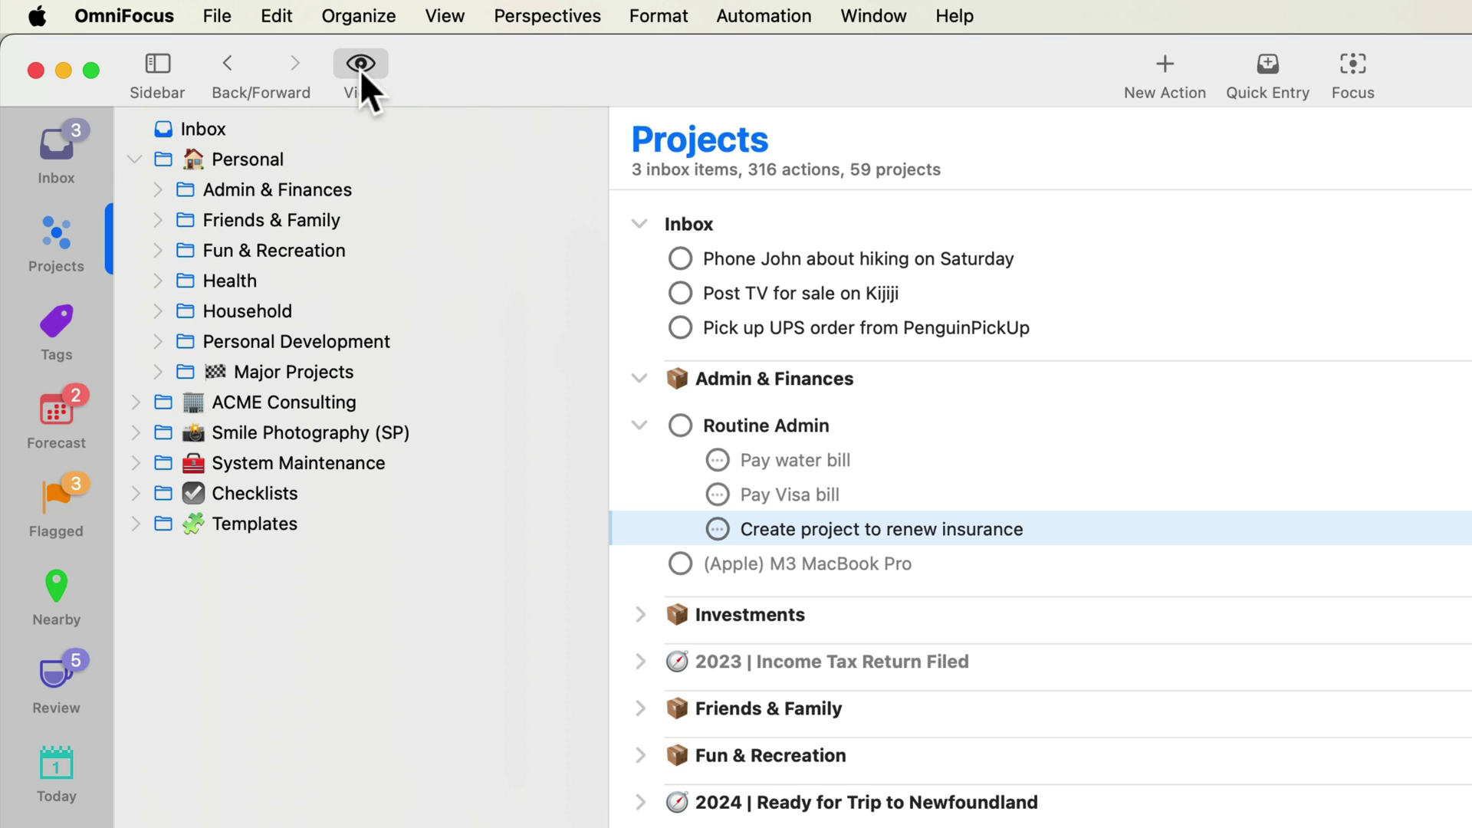
- Bring up the Projects view options to show tags, durations and dates as columns
left_click(361, 68)
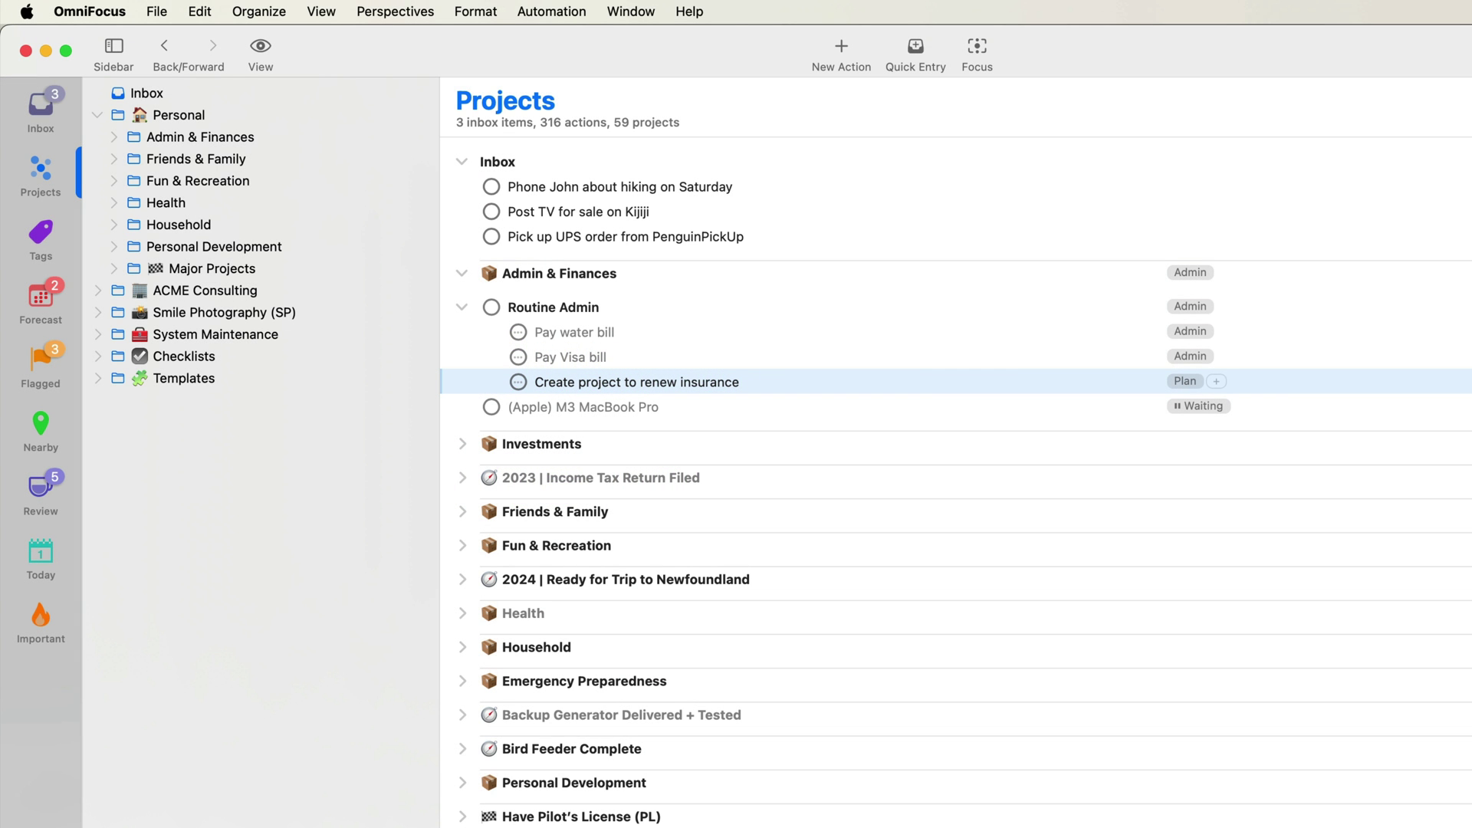
- Review the Inspector field list and its field display options in OmniFocus Settings
left_click(98, 11)
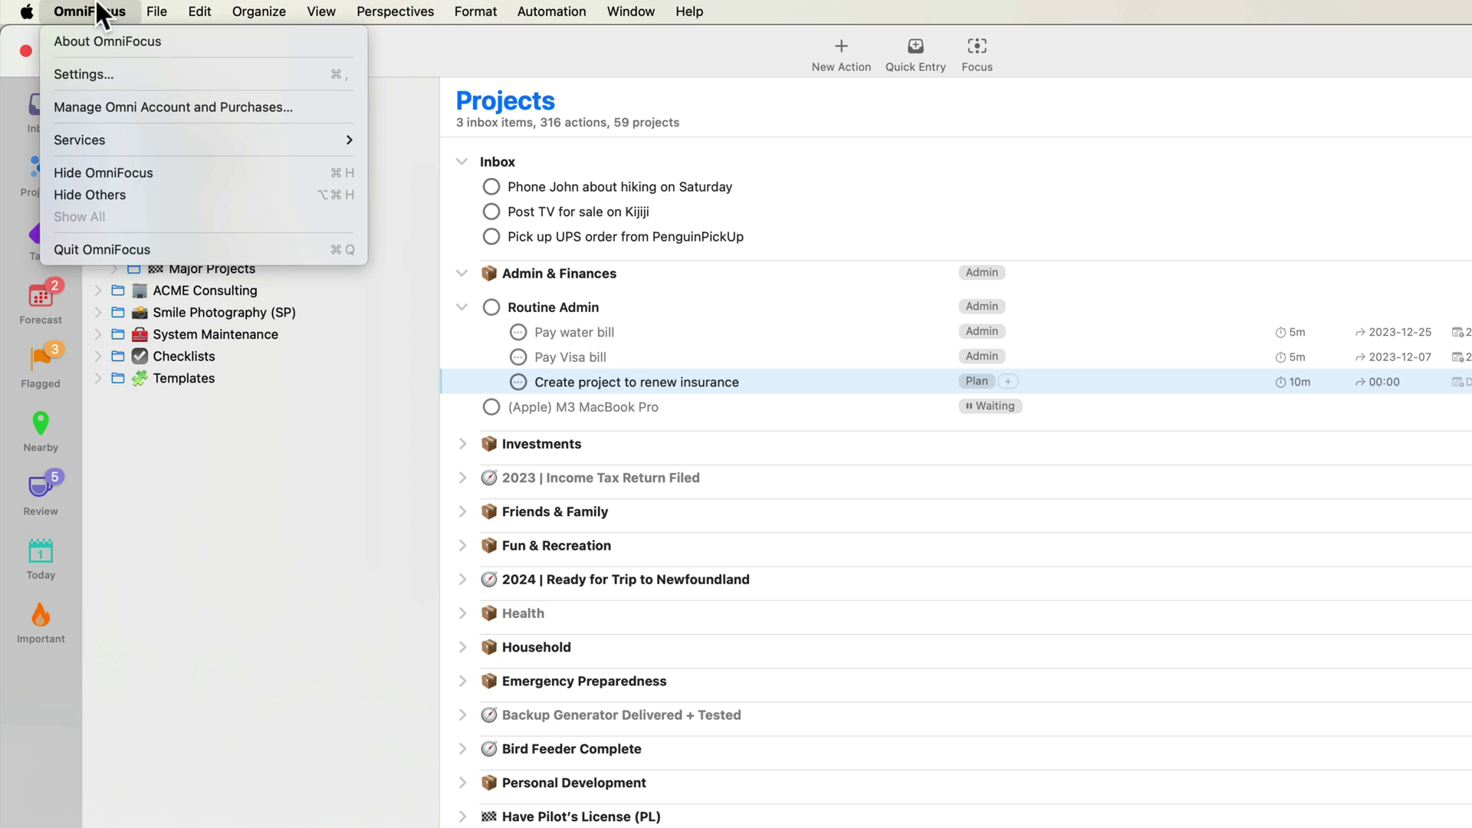
left_click(118, 69)
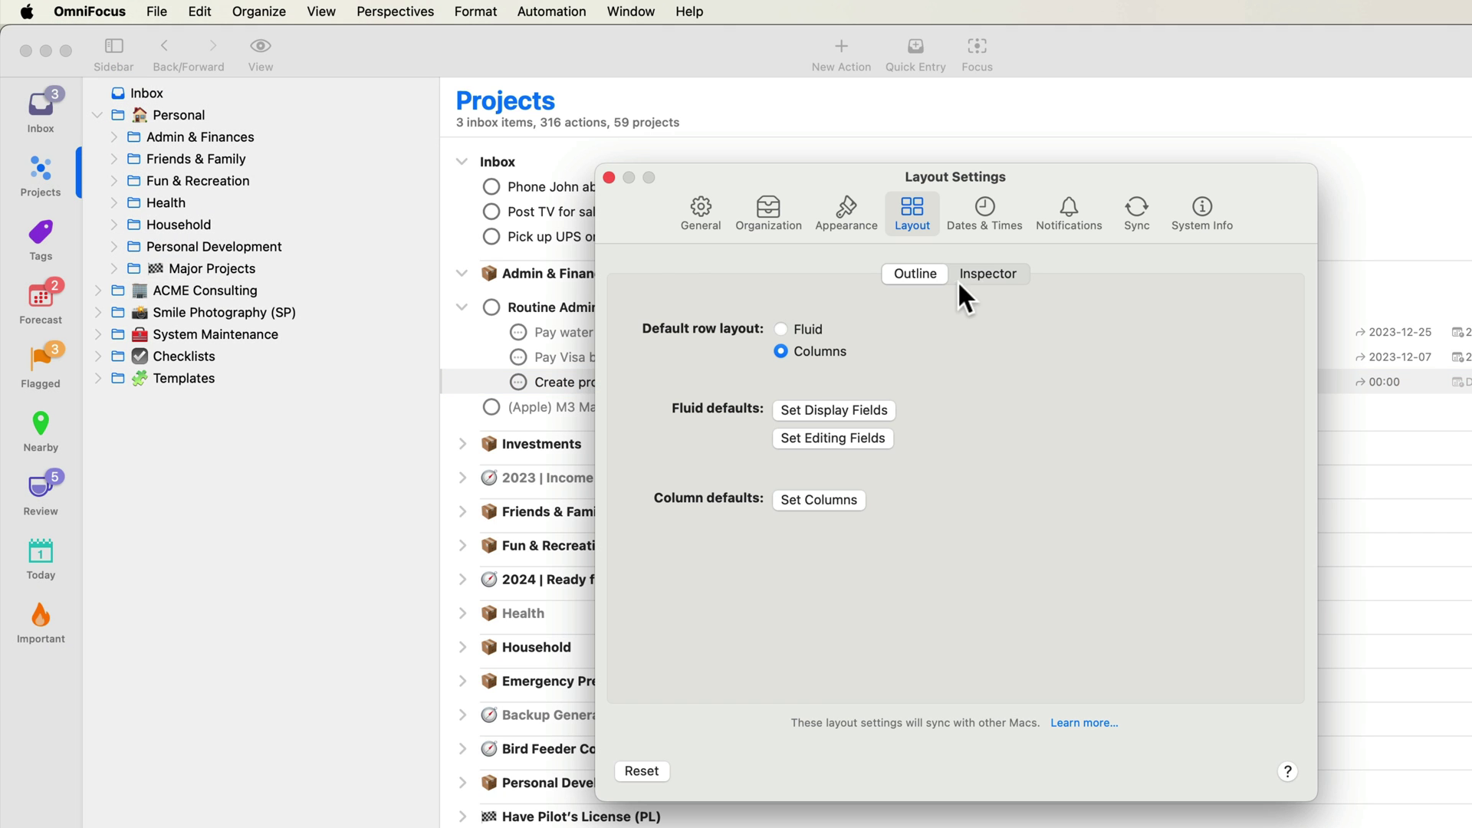
left_click(985, 275)
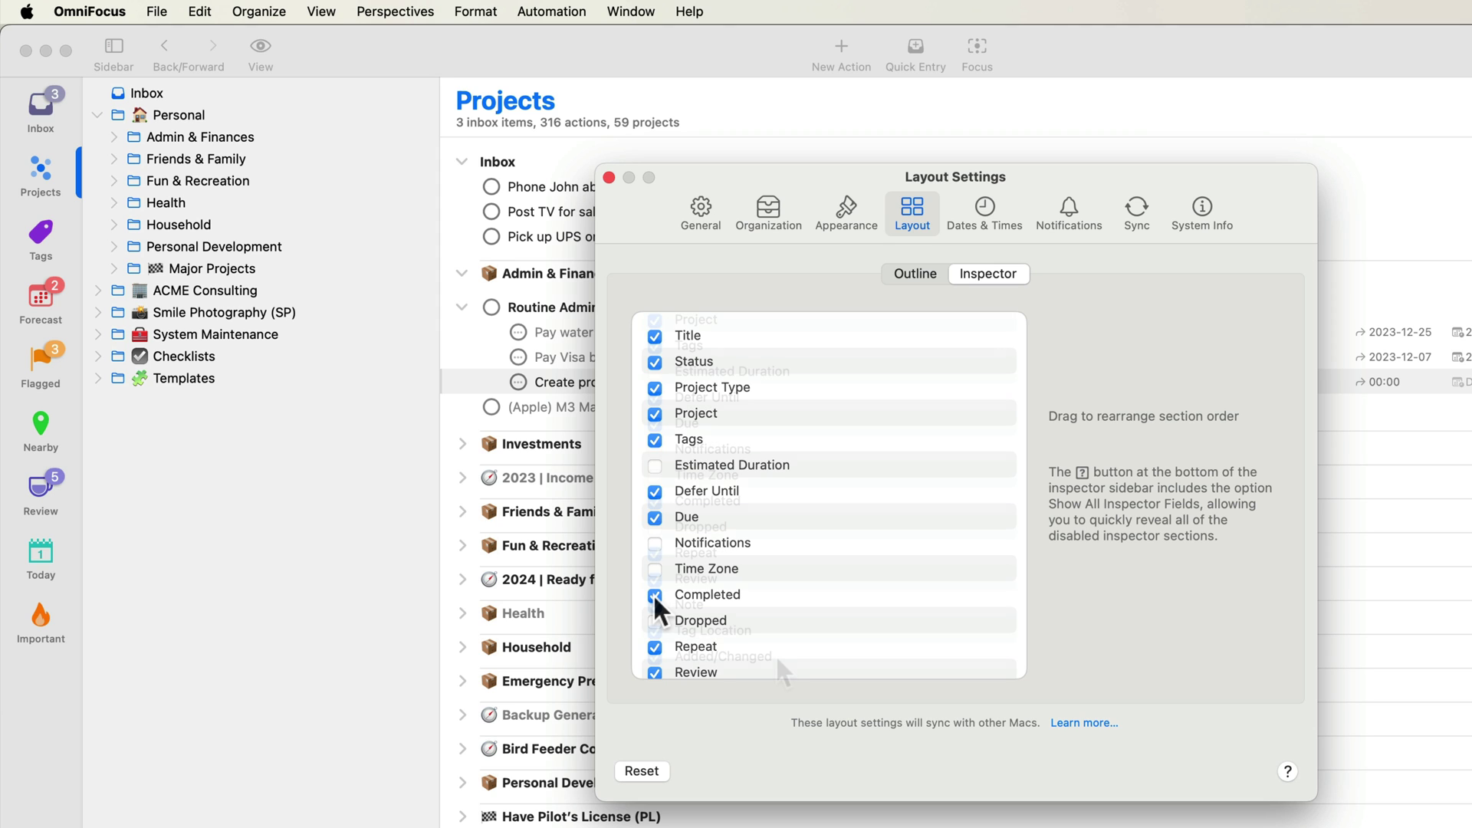
scroll(775, 655, "down", 4)
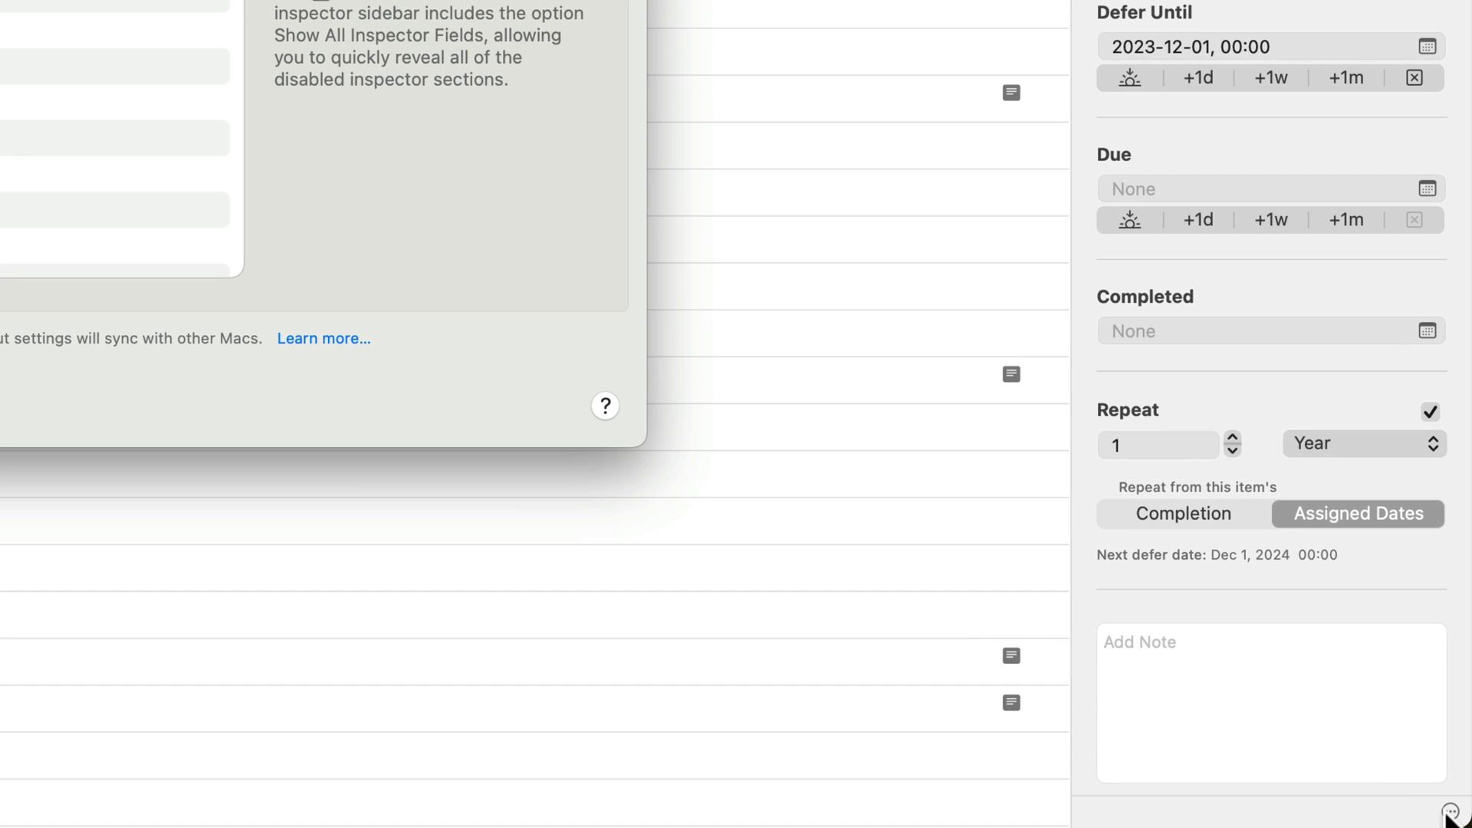
left_click(1450, 812)
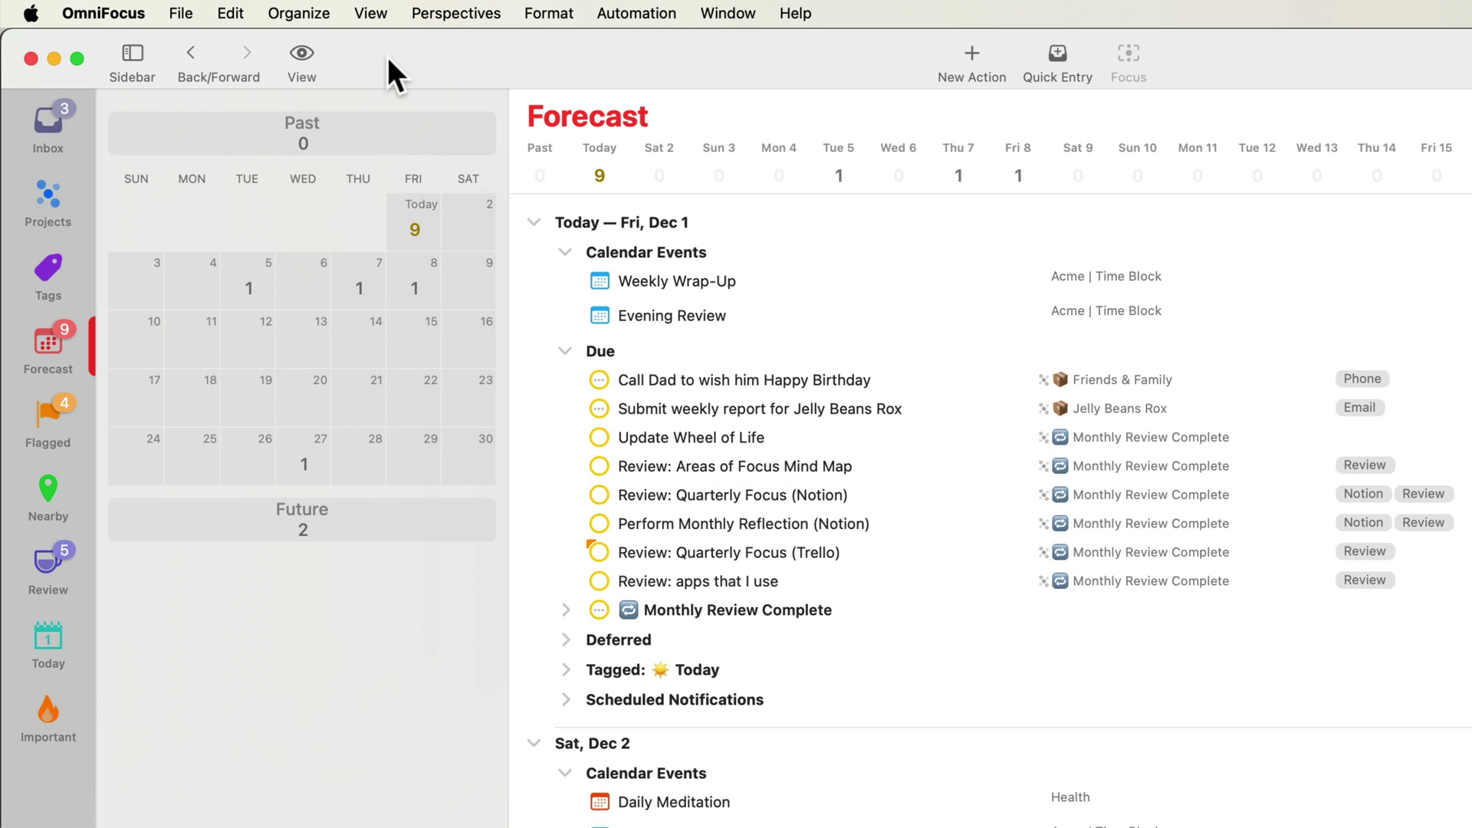
- Add the Birthdays calendar to Forecast and include flagged items in Today
left_click(300, 54)
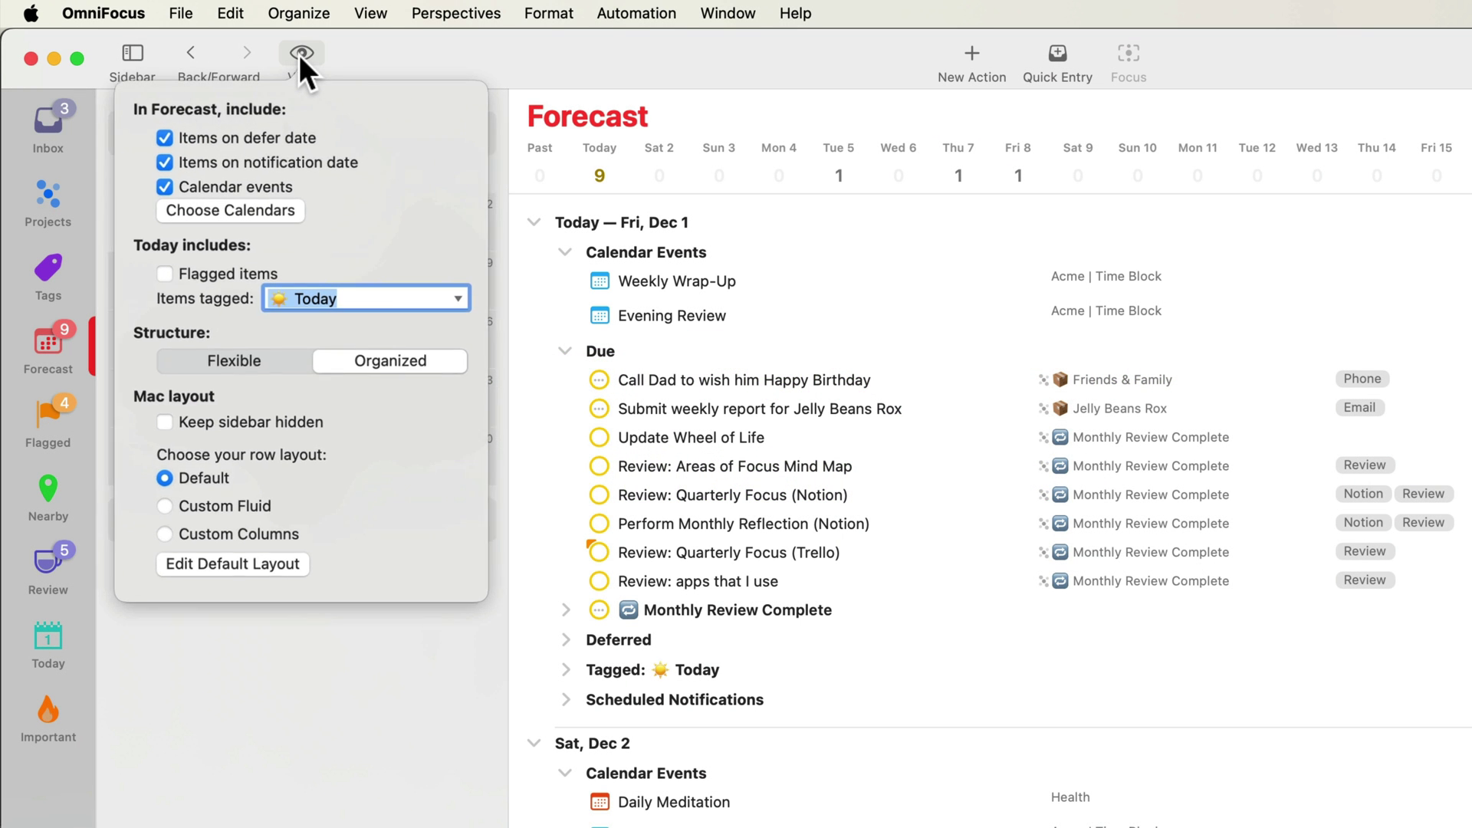
left_click(241, 208)
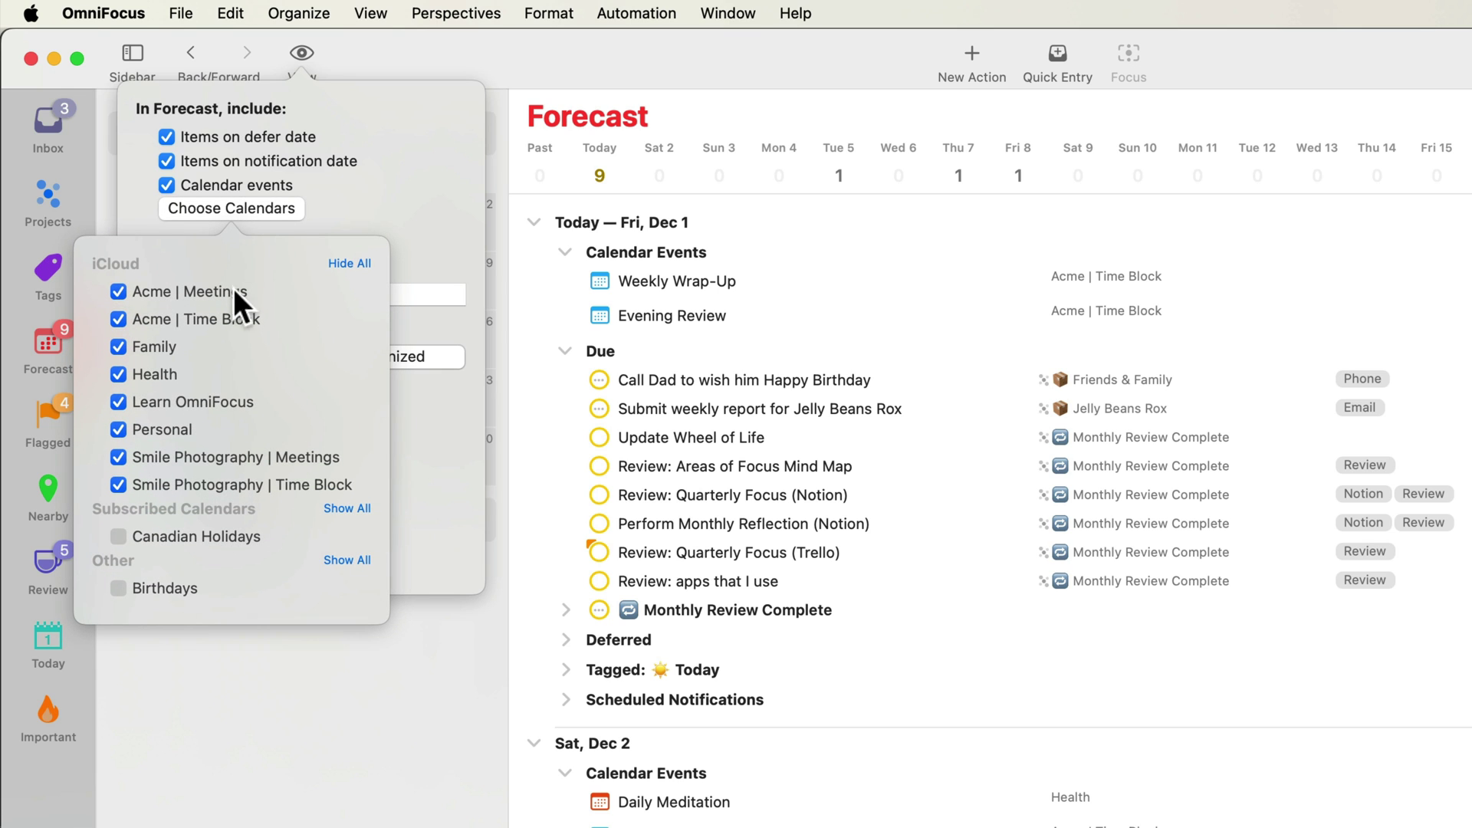
left_click(168, 591)
left_click(350, 201)
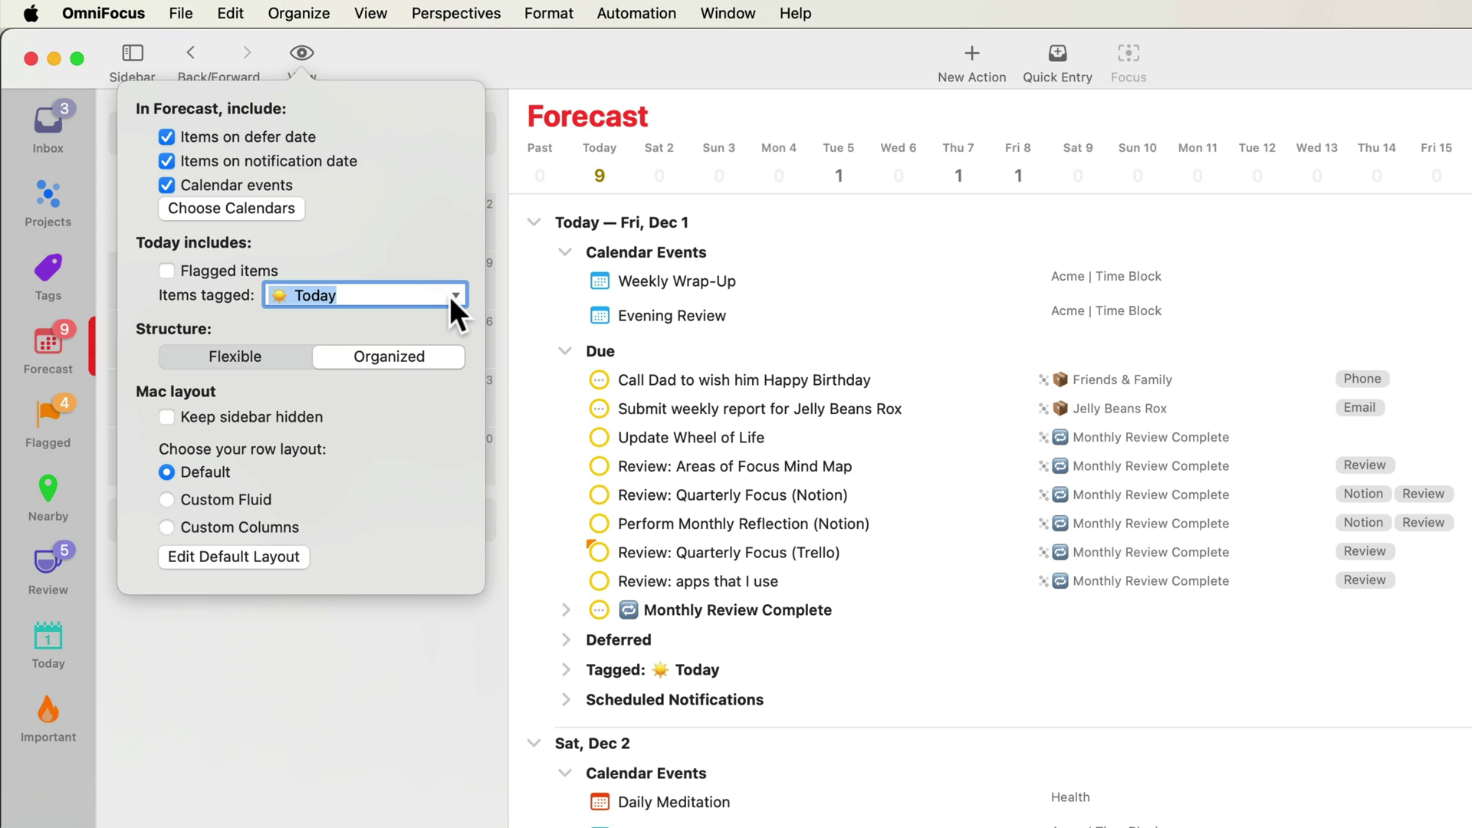
left_click(167, 271)
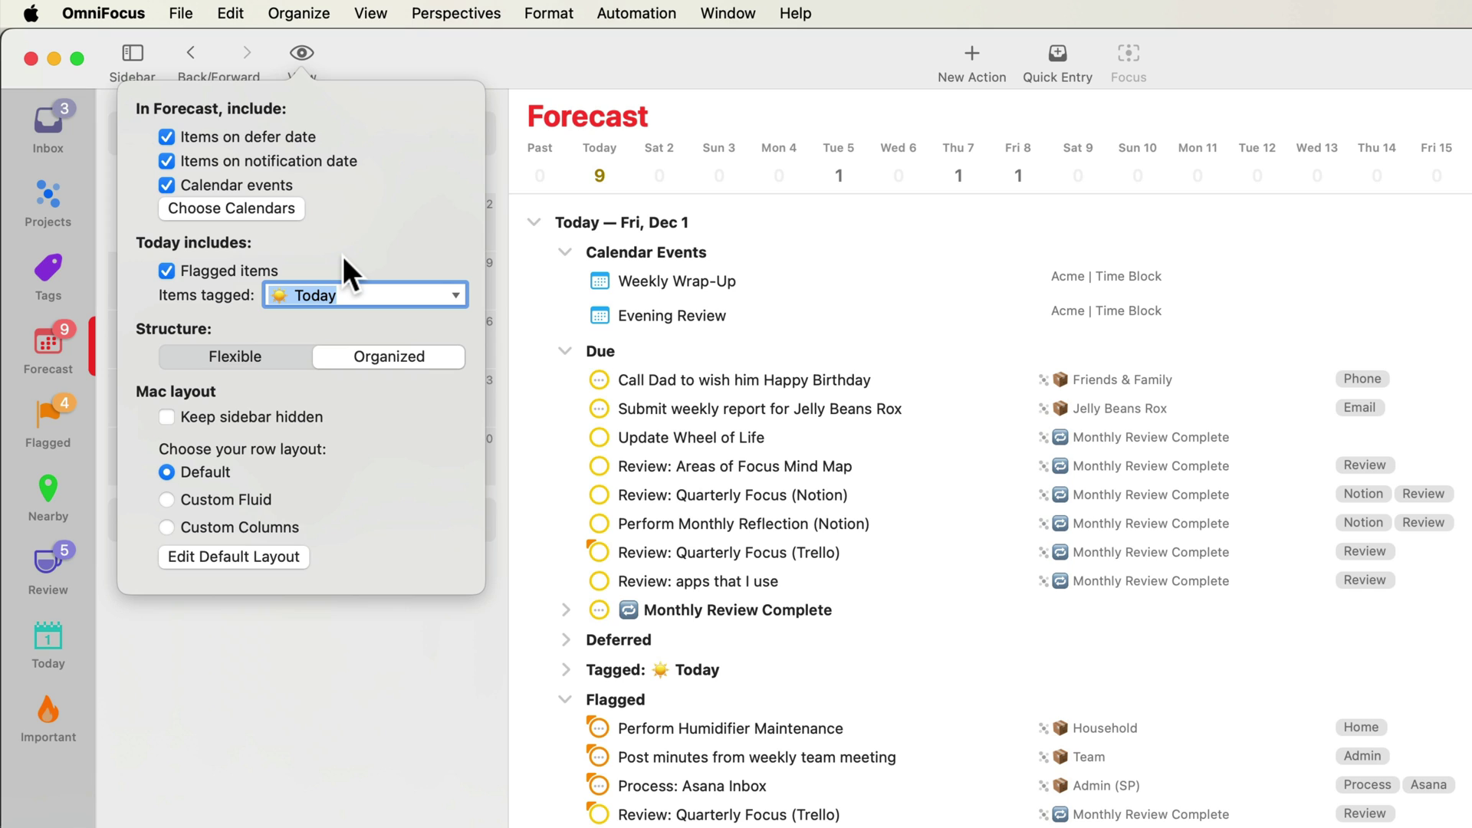
- Switch Forecast's Today to the Flexible structure and look through the Deferred and Monthly Review Complete groups
left_click(485, 650)
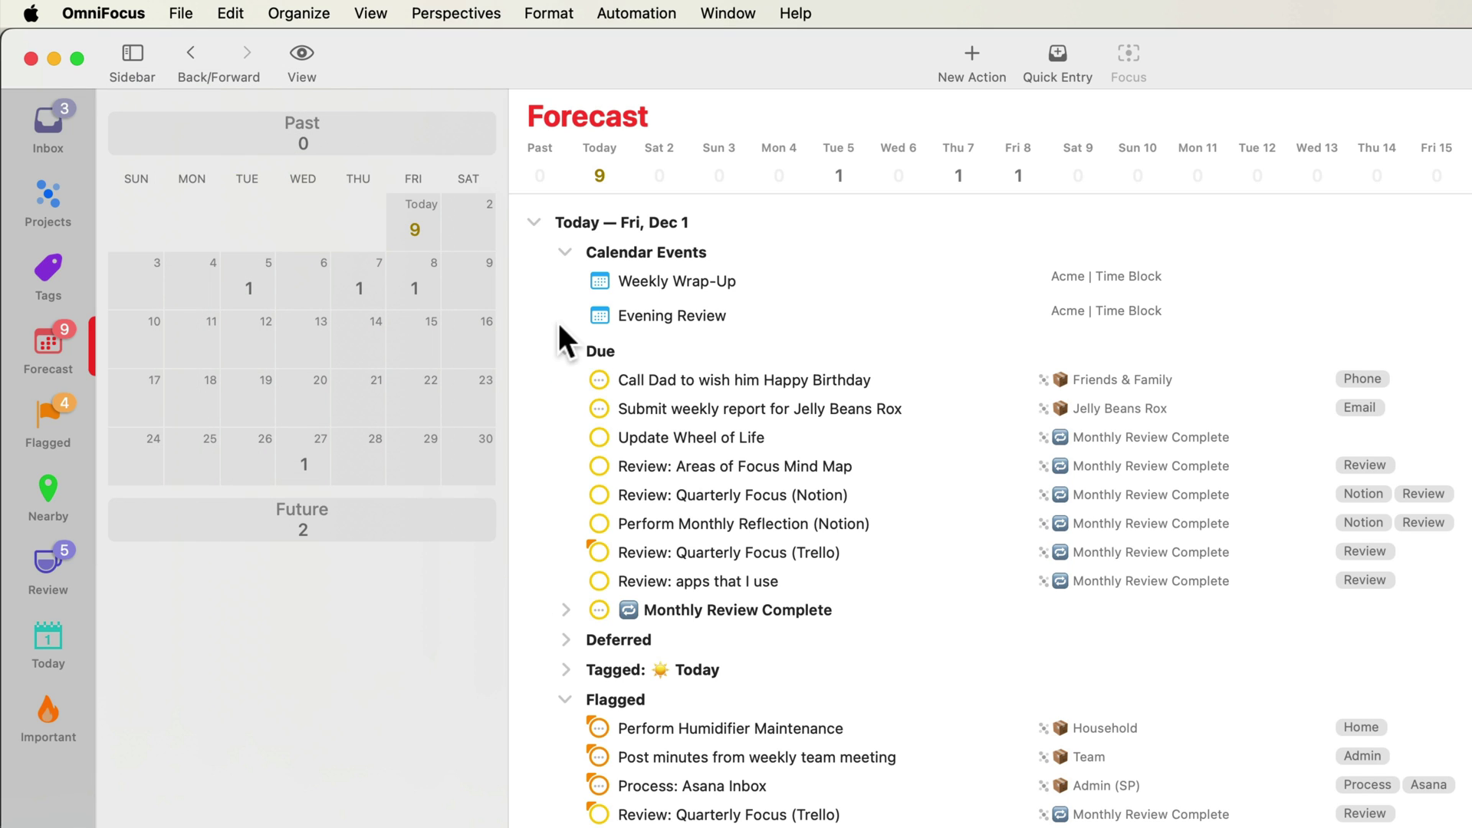
left_click(566, 640)
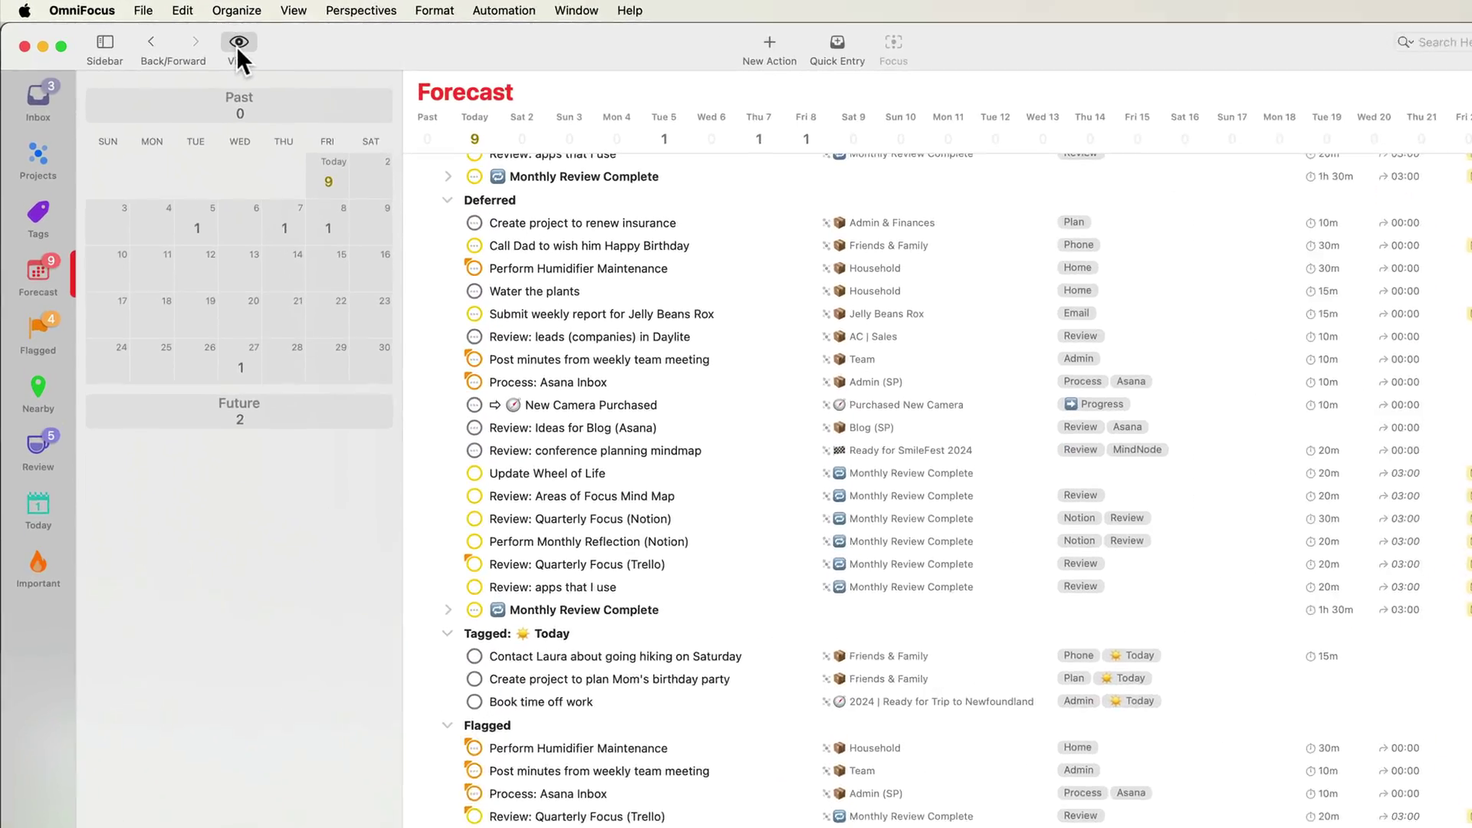
left_click(201, 38)
left_click(182, 359)
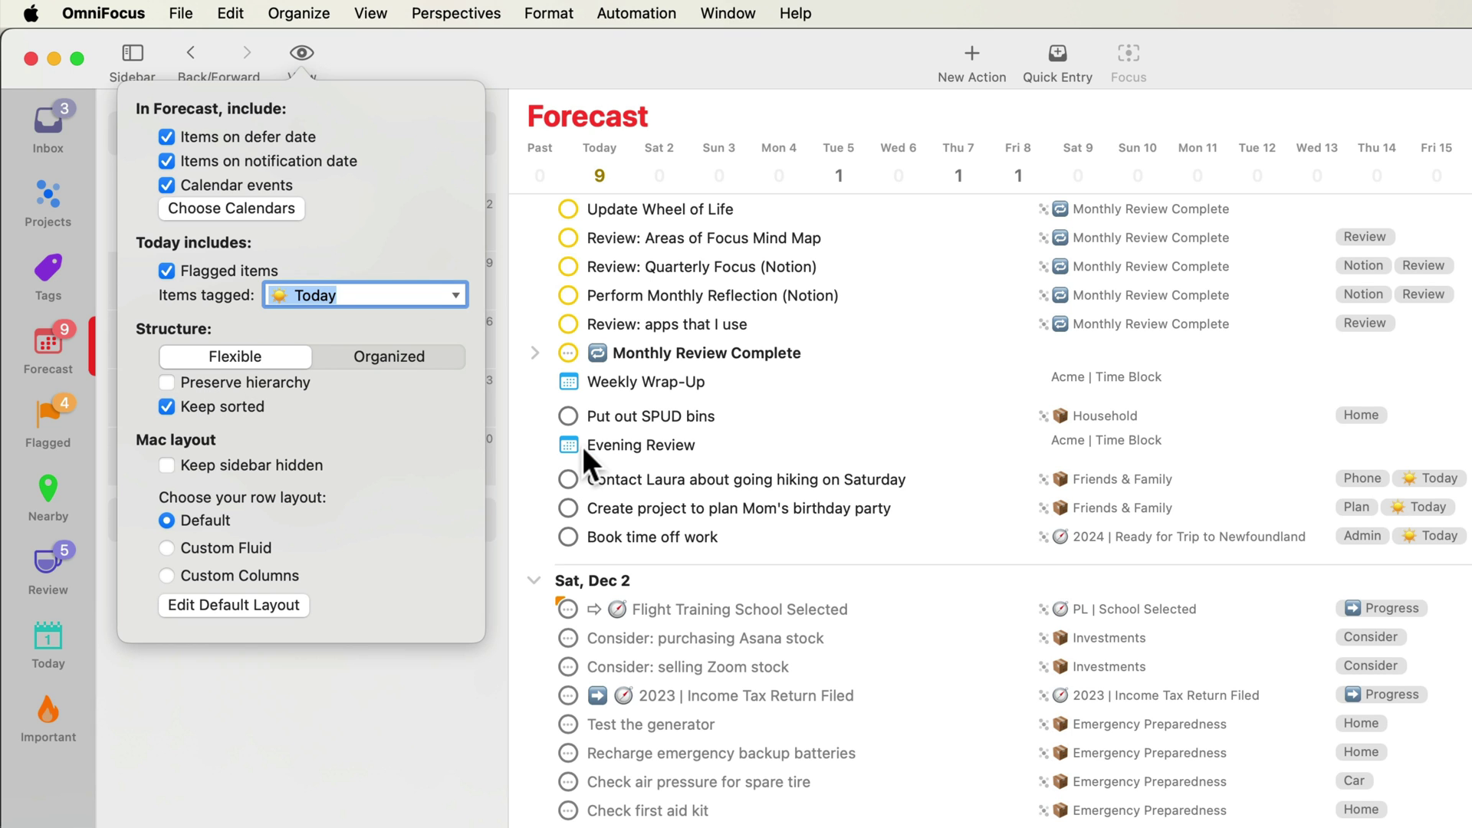
scroll(590, 446, "up", 5)
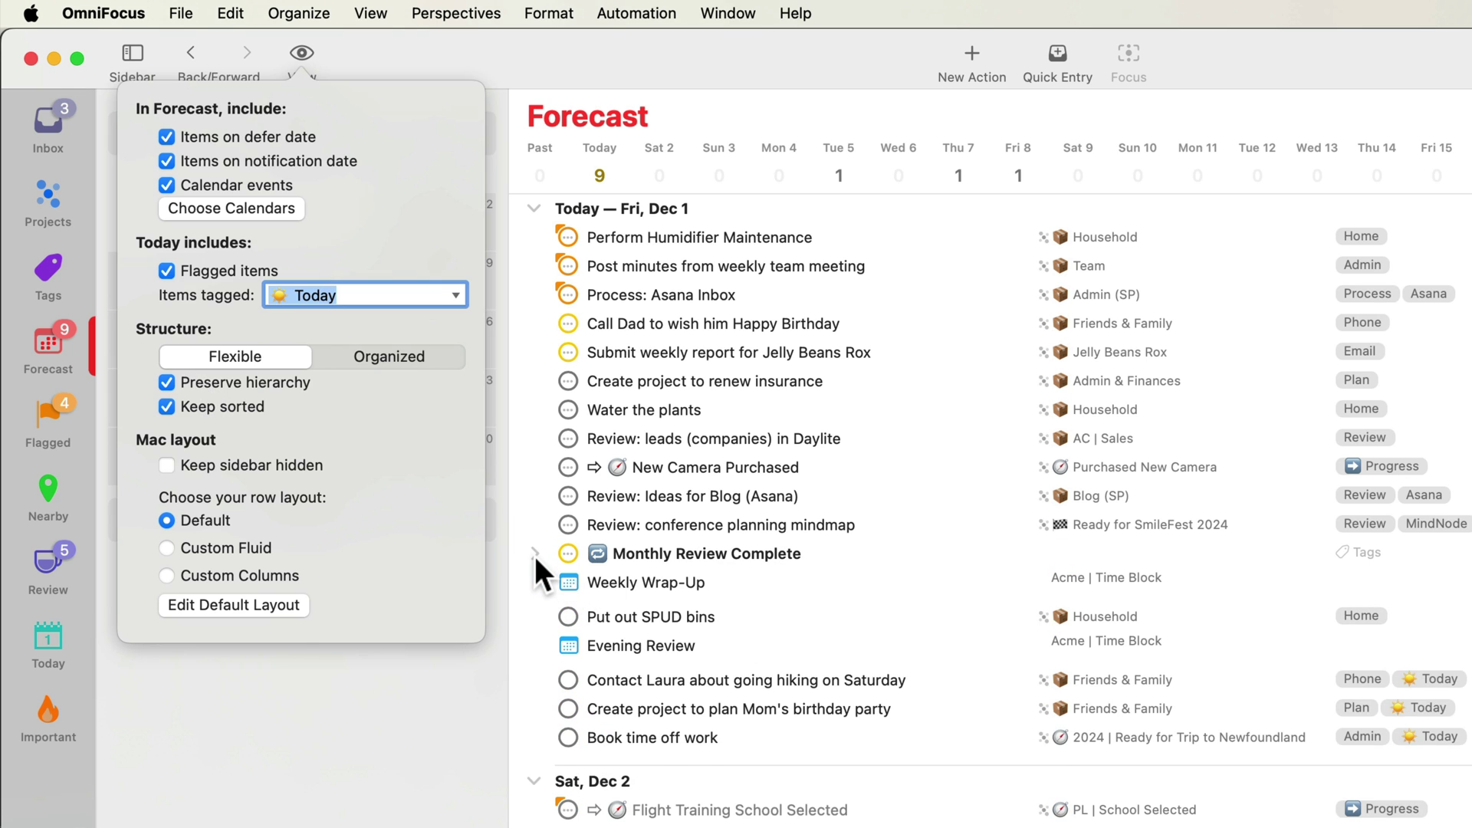
left_click(535, 554)
left_click(535, 552)
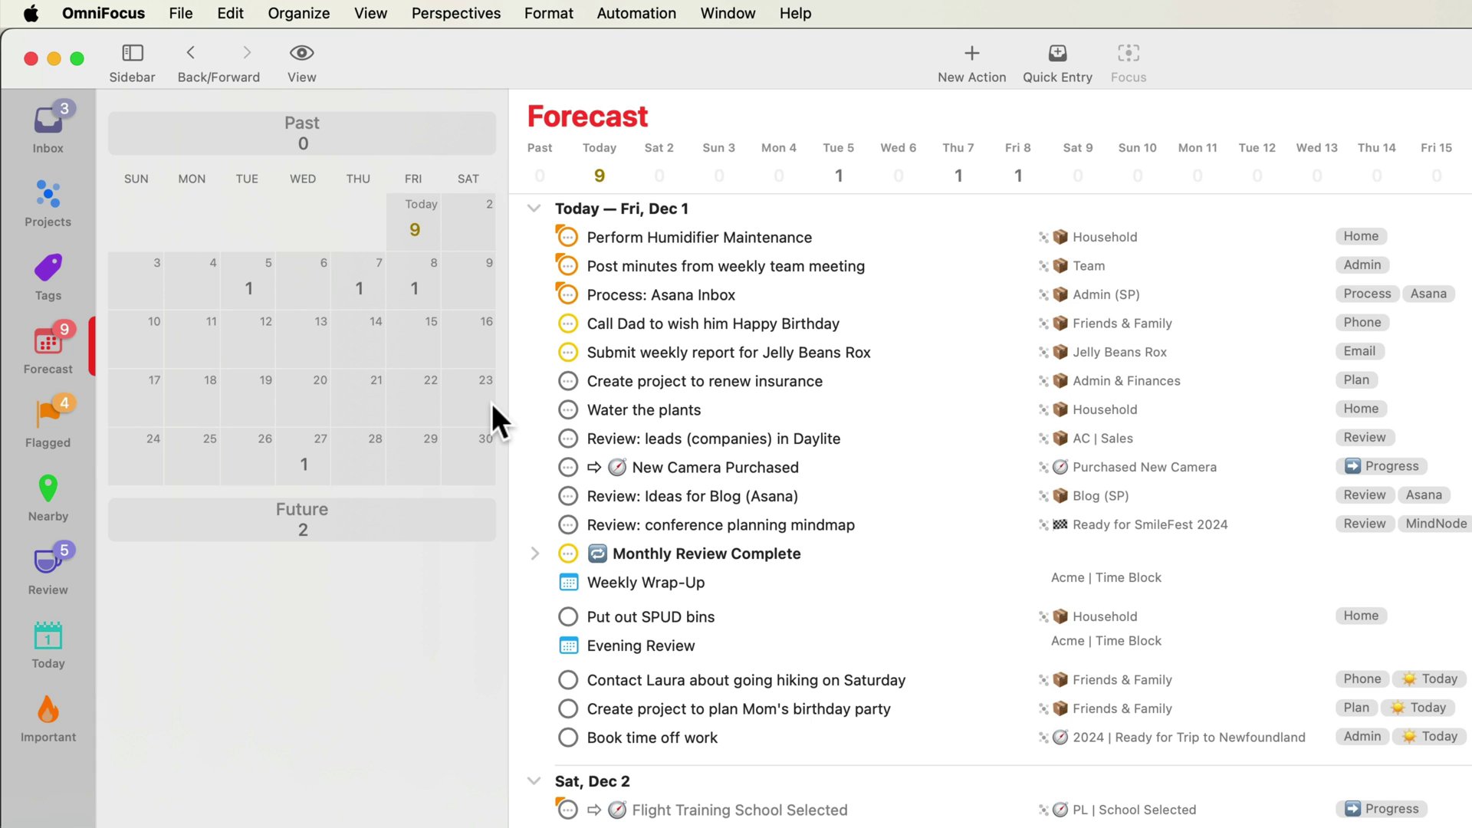
- Turn off Keep sorted, reorder the hiking and birthday-party tasks by hand, then re-enable sorting
left_click(311, 59)
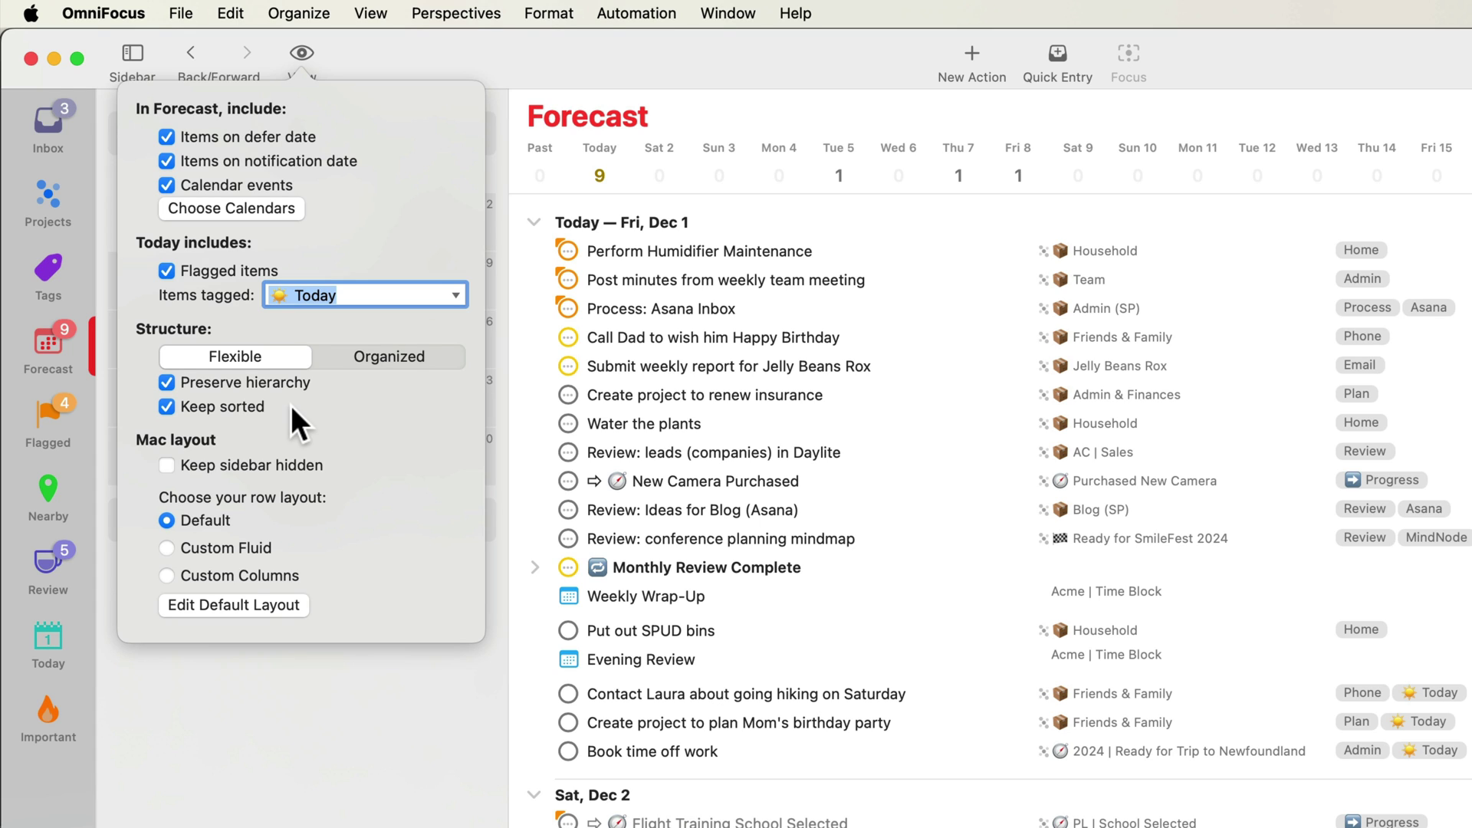
left_click(227, 407)
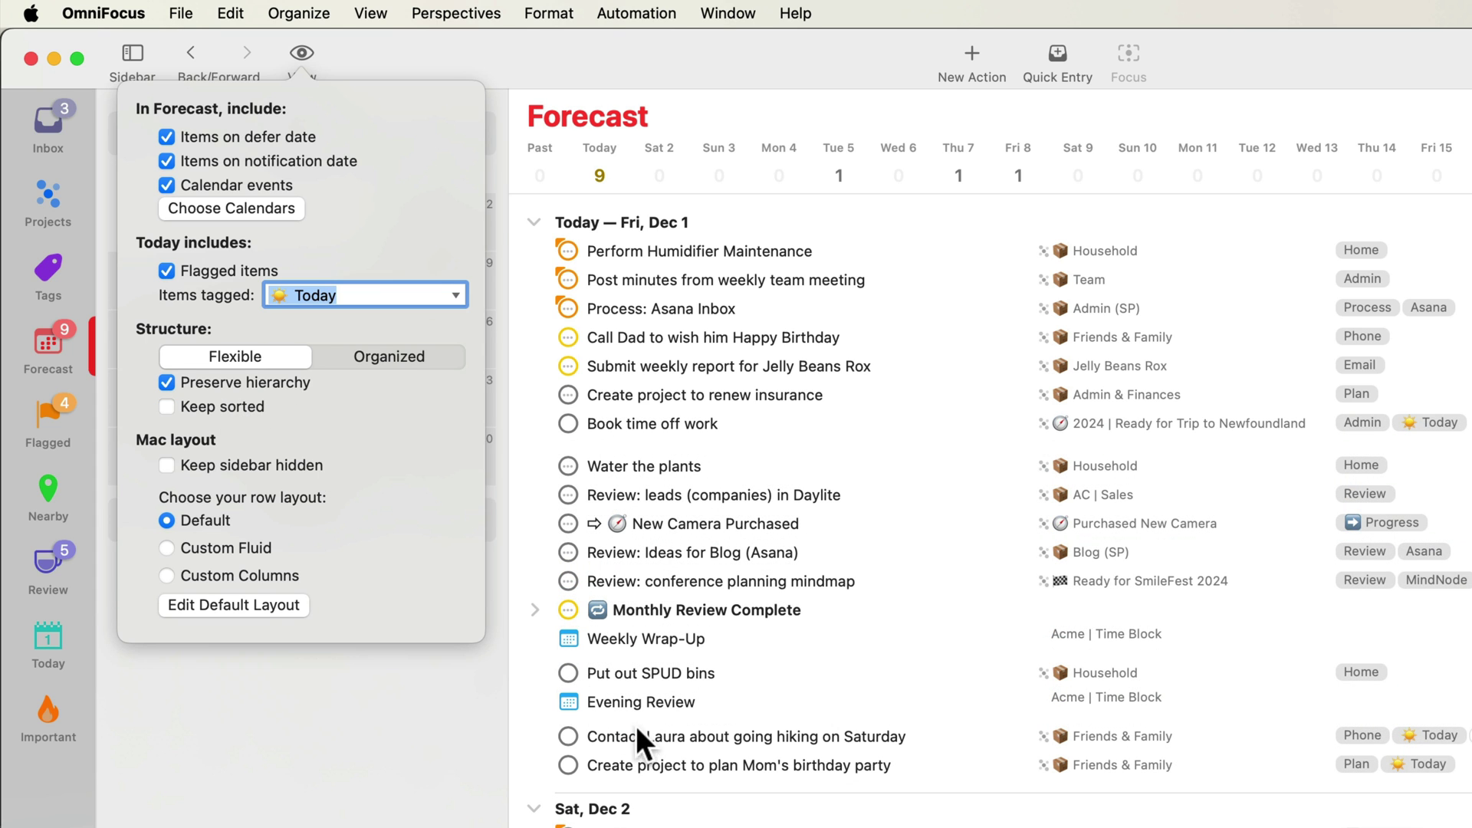
left_click_drag(625, 734, 543, 380)
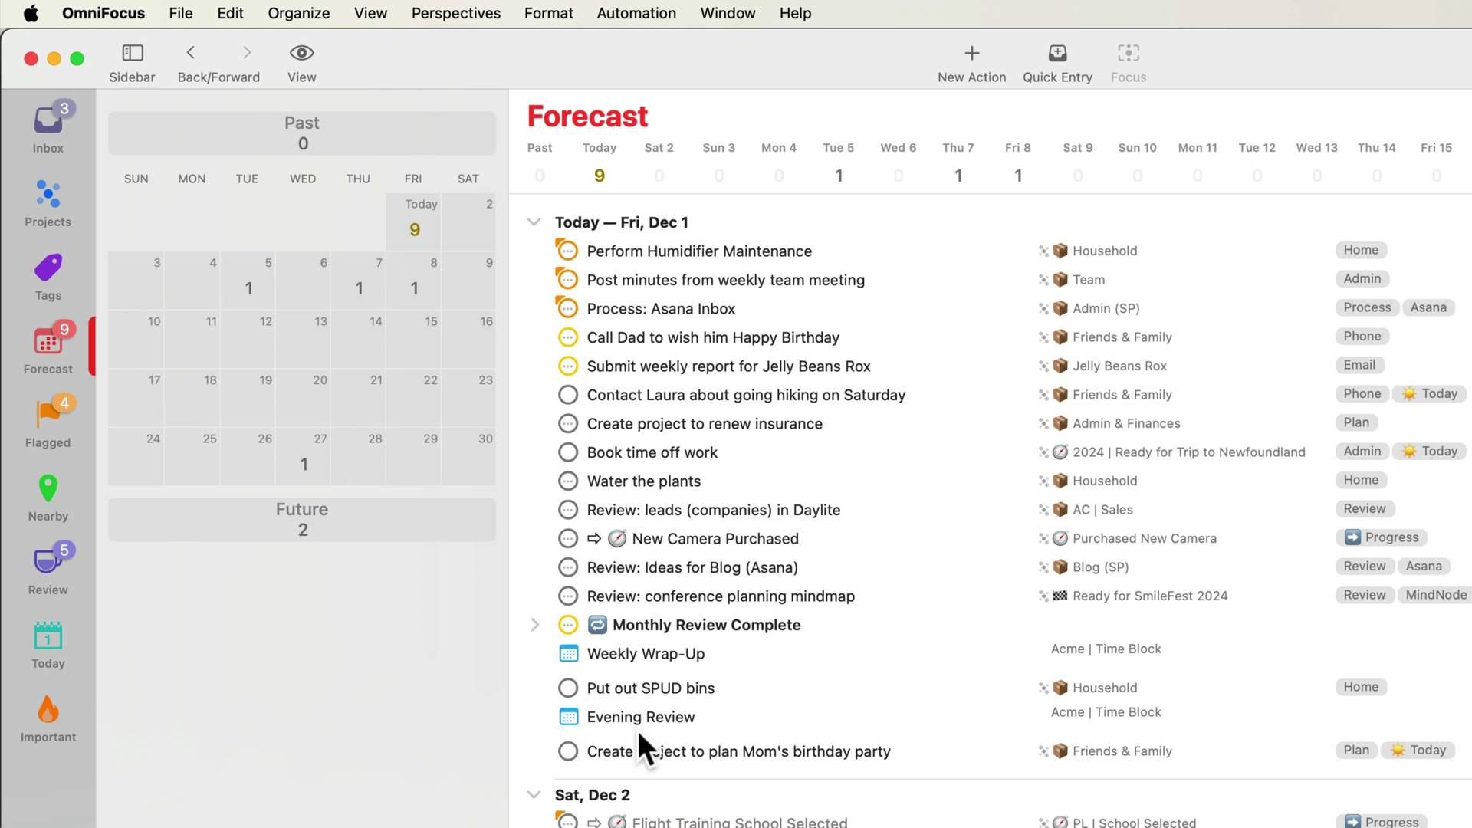
left_click_drag(651, 748, 541, 403)
left_click(301, 53)
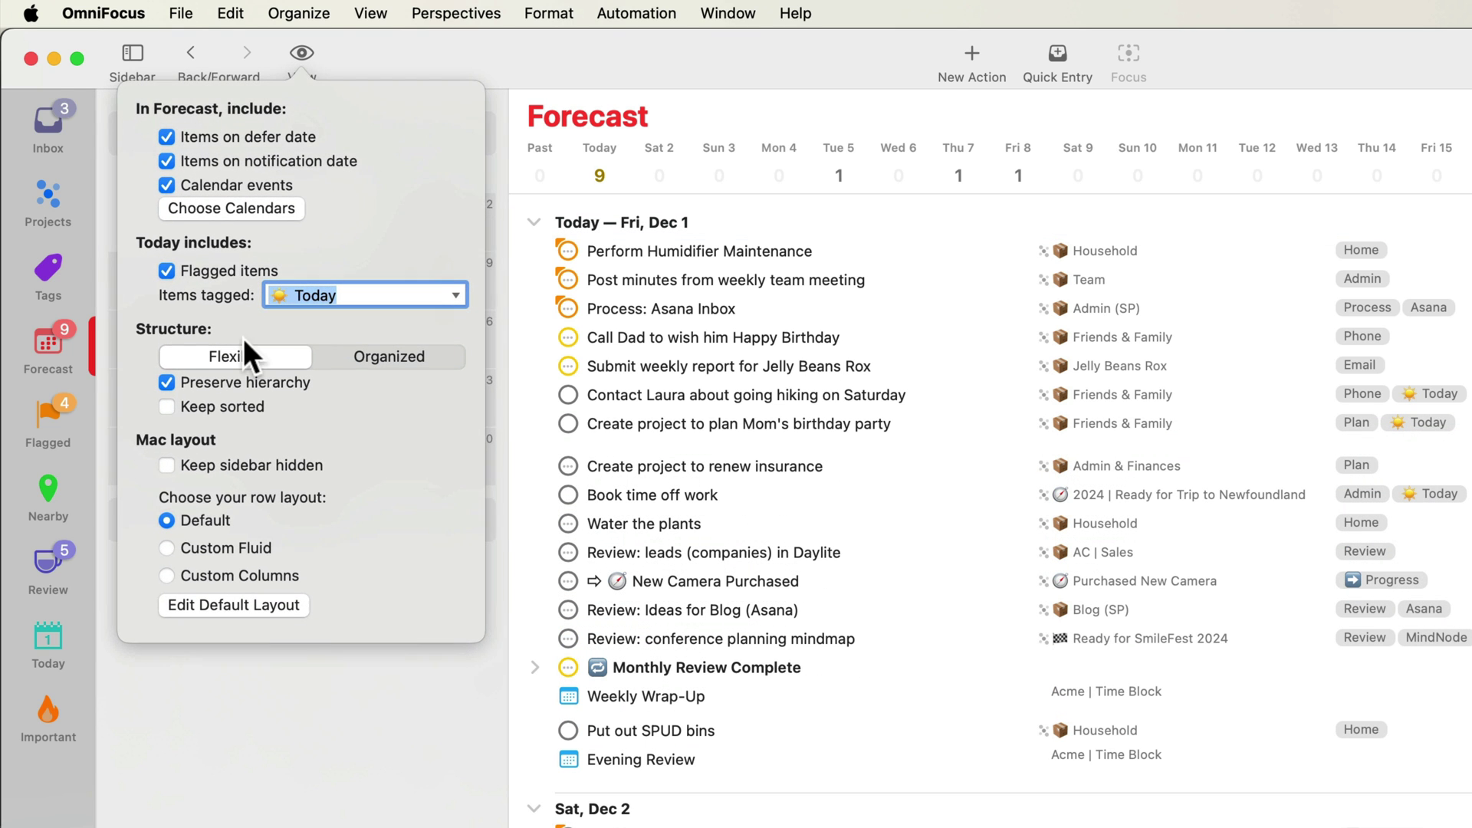
left_click(223, 407)
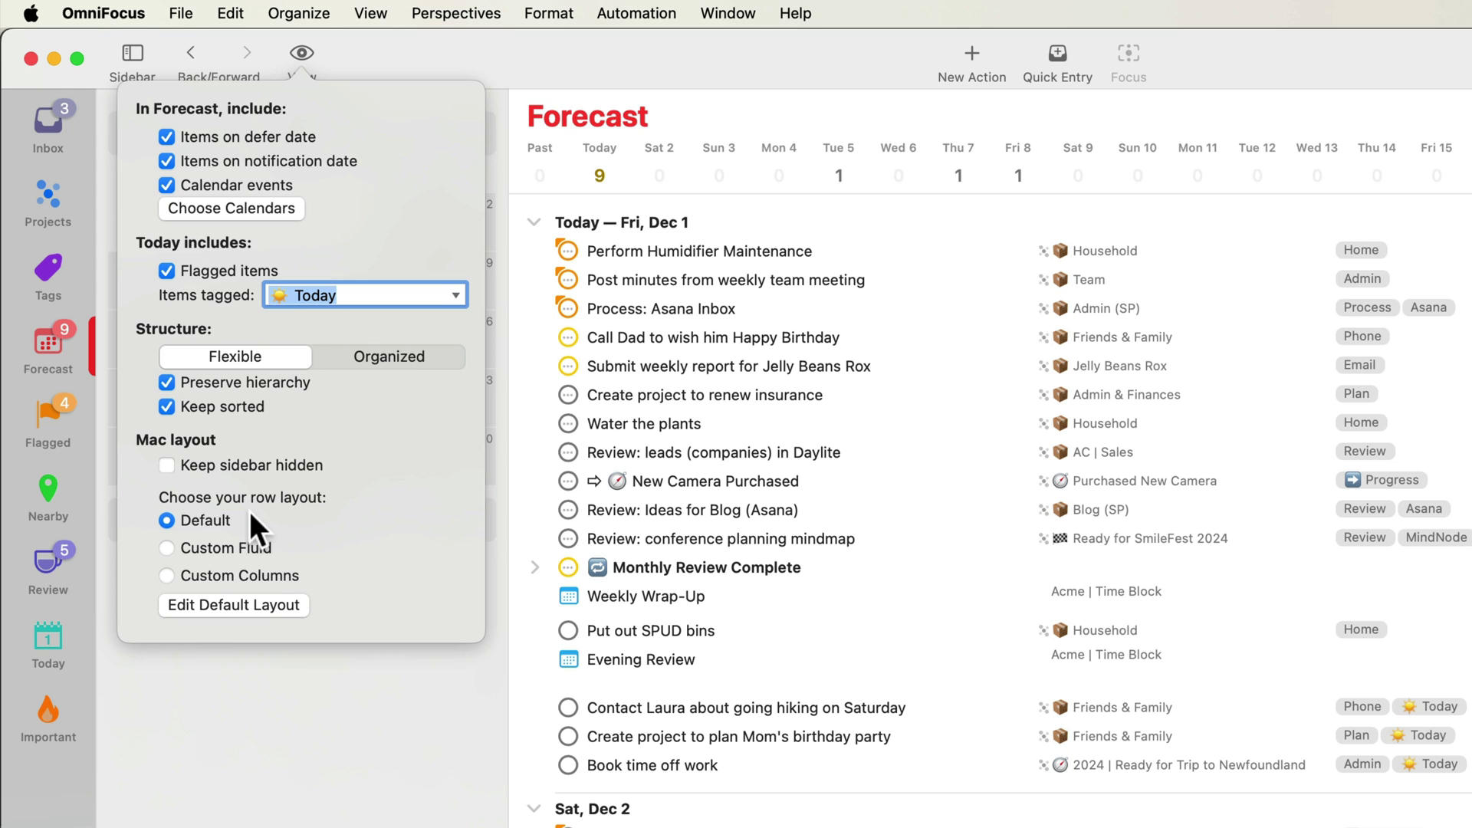
- Use custom Forecast columns with estimated duration, defer date and notifications, placing Note Icon after Notifications
left_click(261, 576)
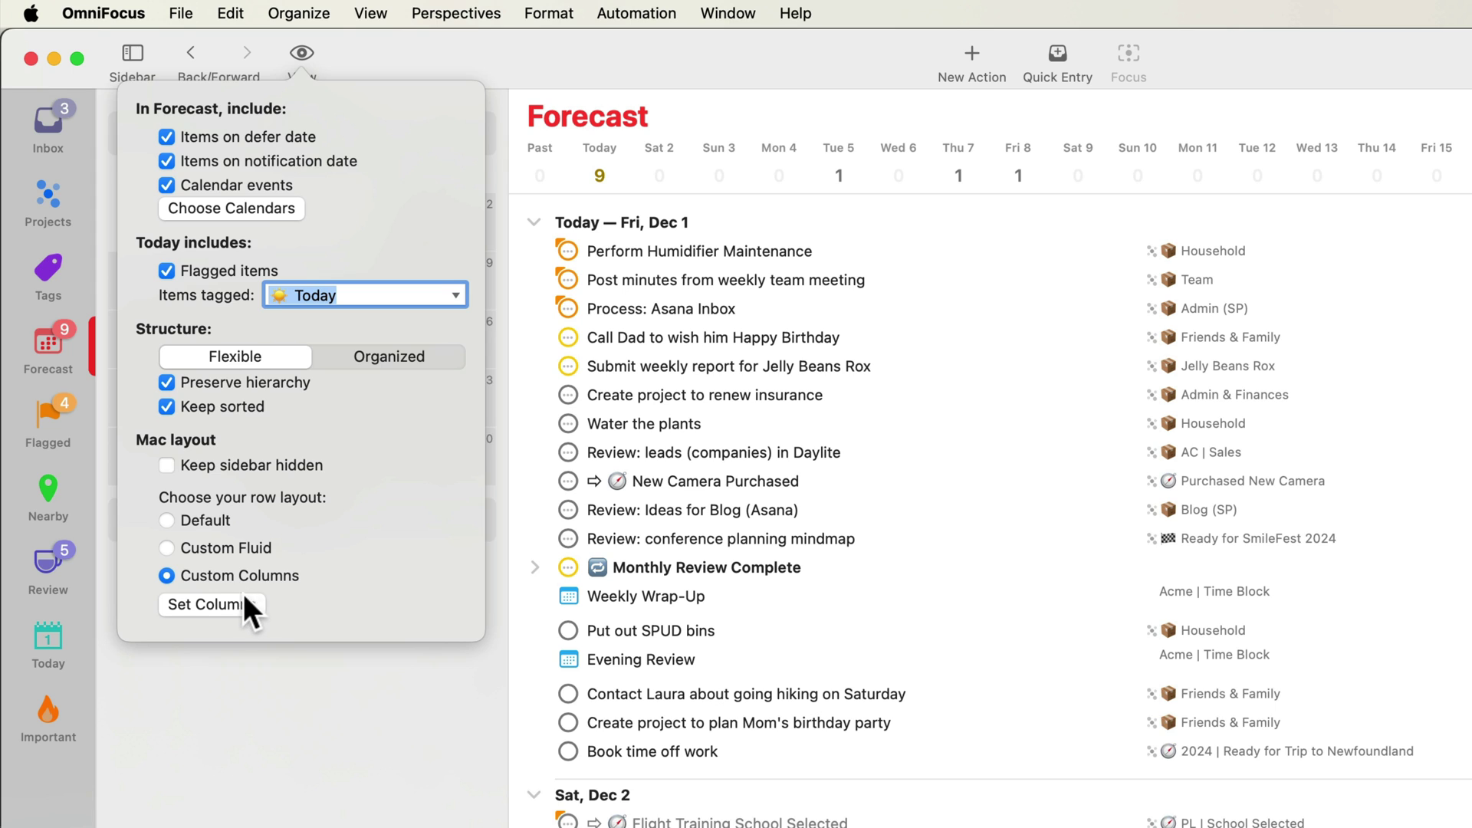
left_click(201, 542)
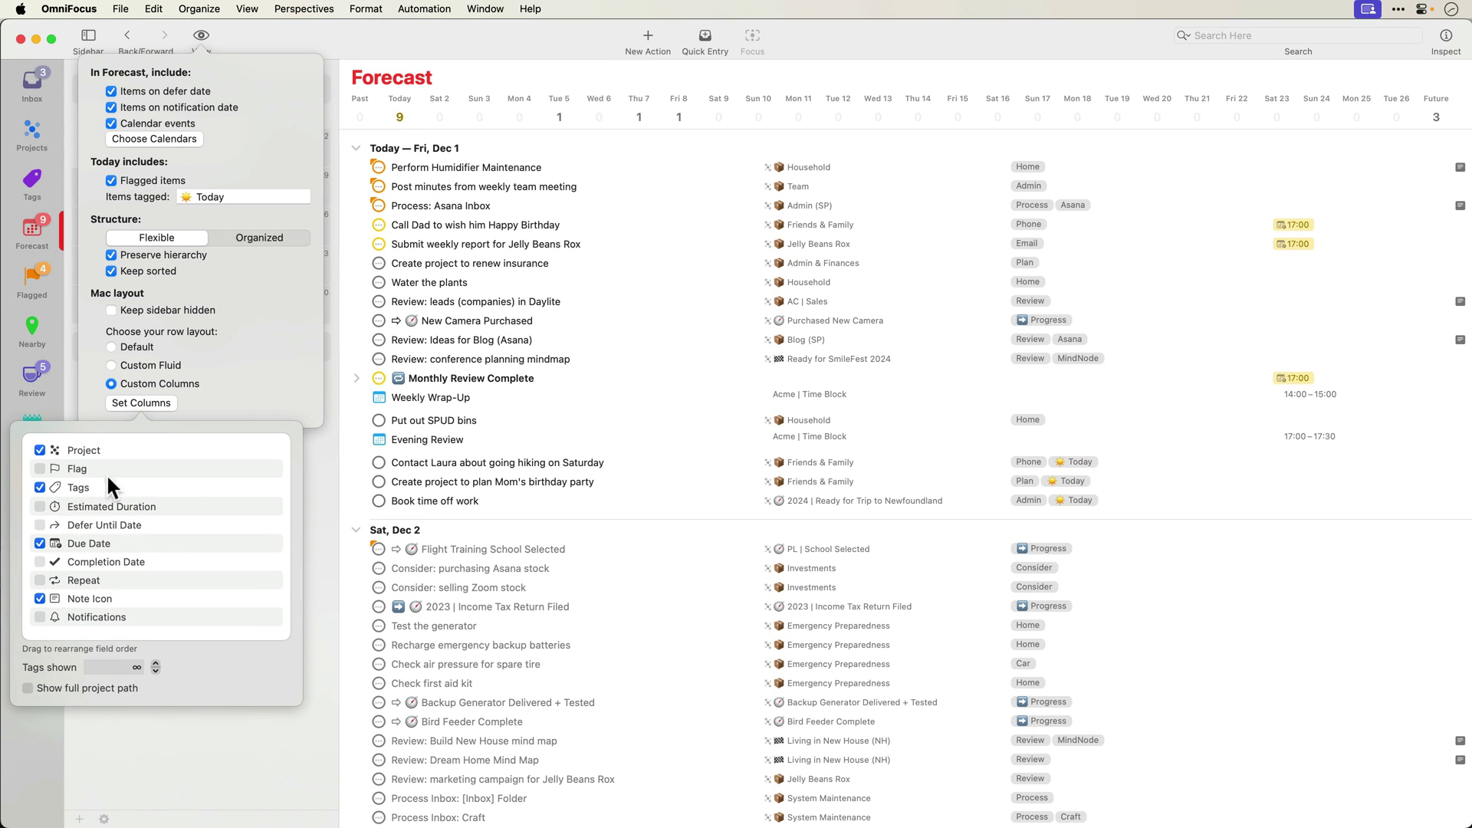
left_click(39, 506)
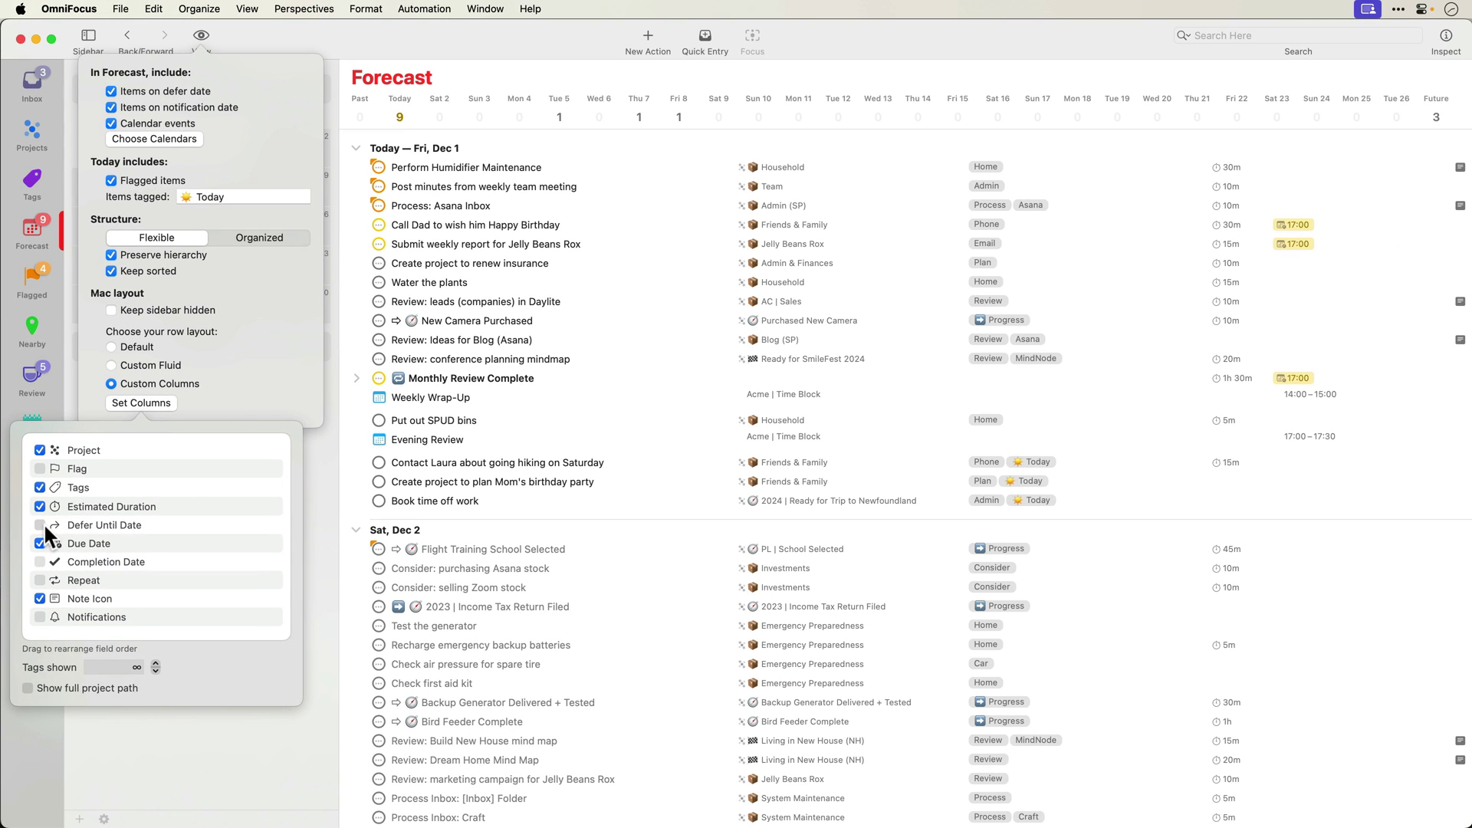
left_click(40, 525)
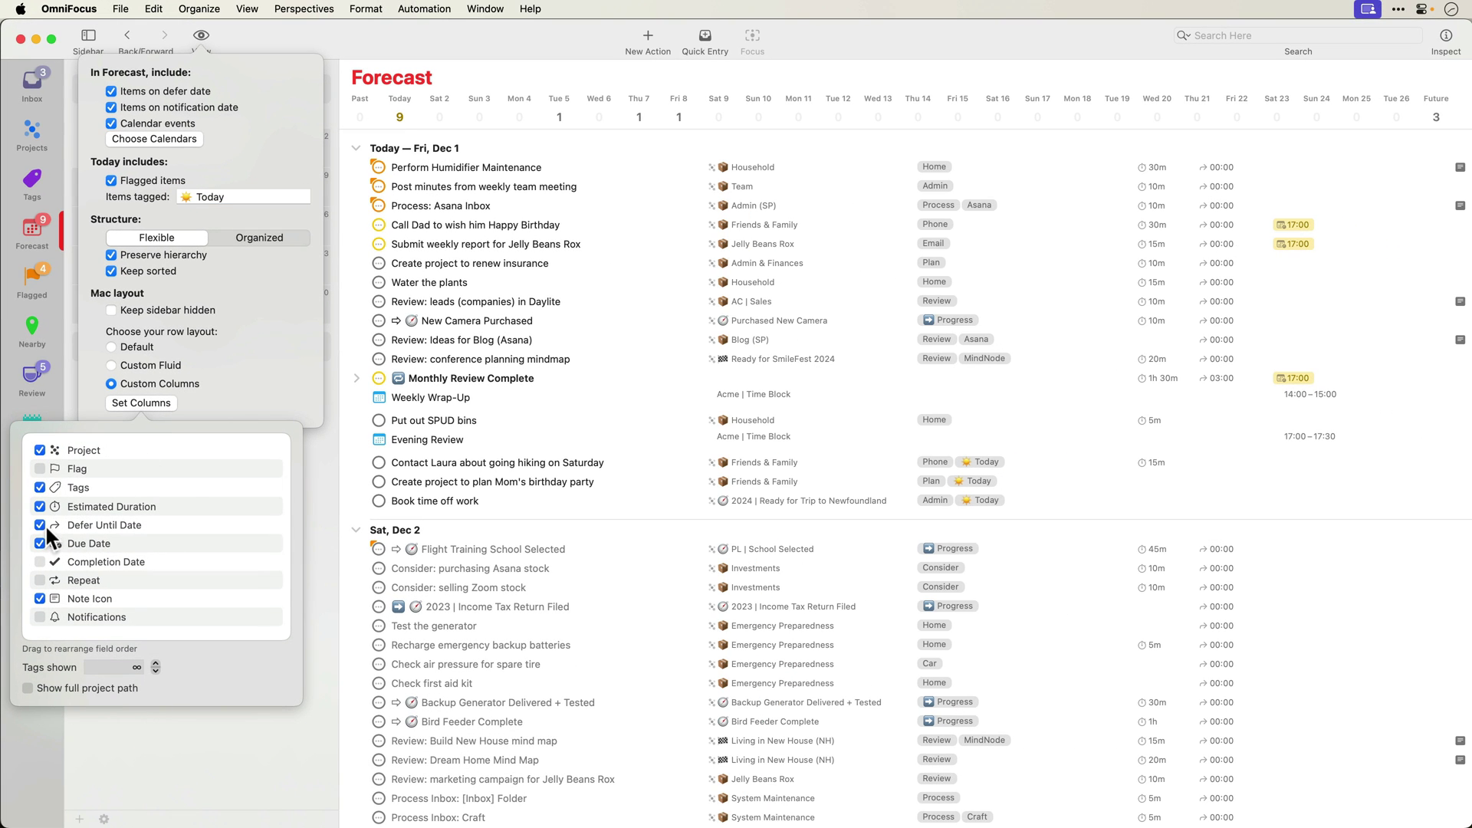
left_click(39, 617)
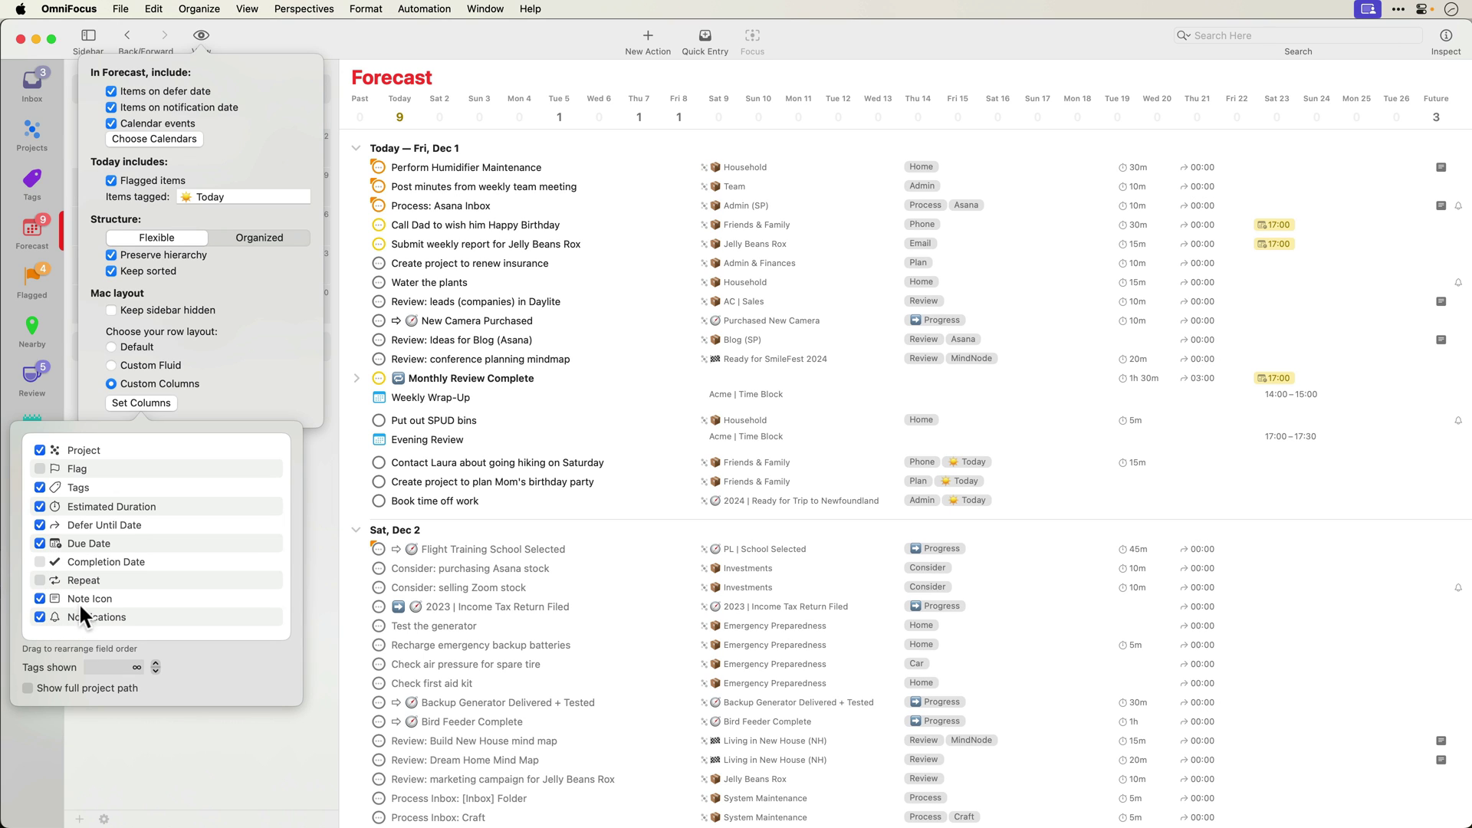
left_click_drag(86, 596, 86, 622)
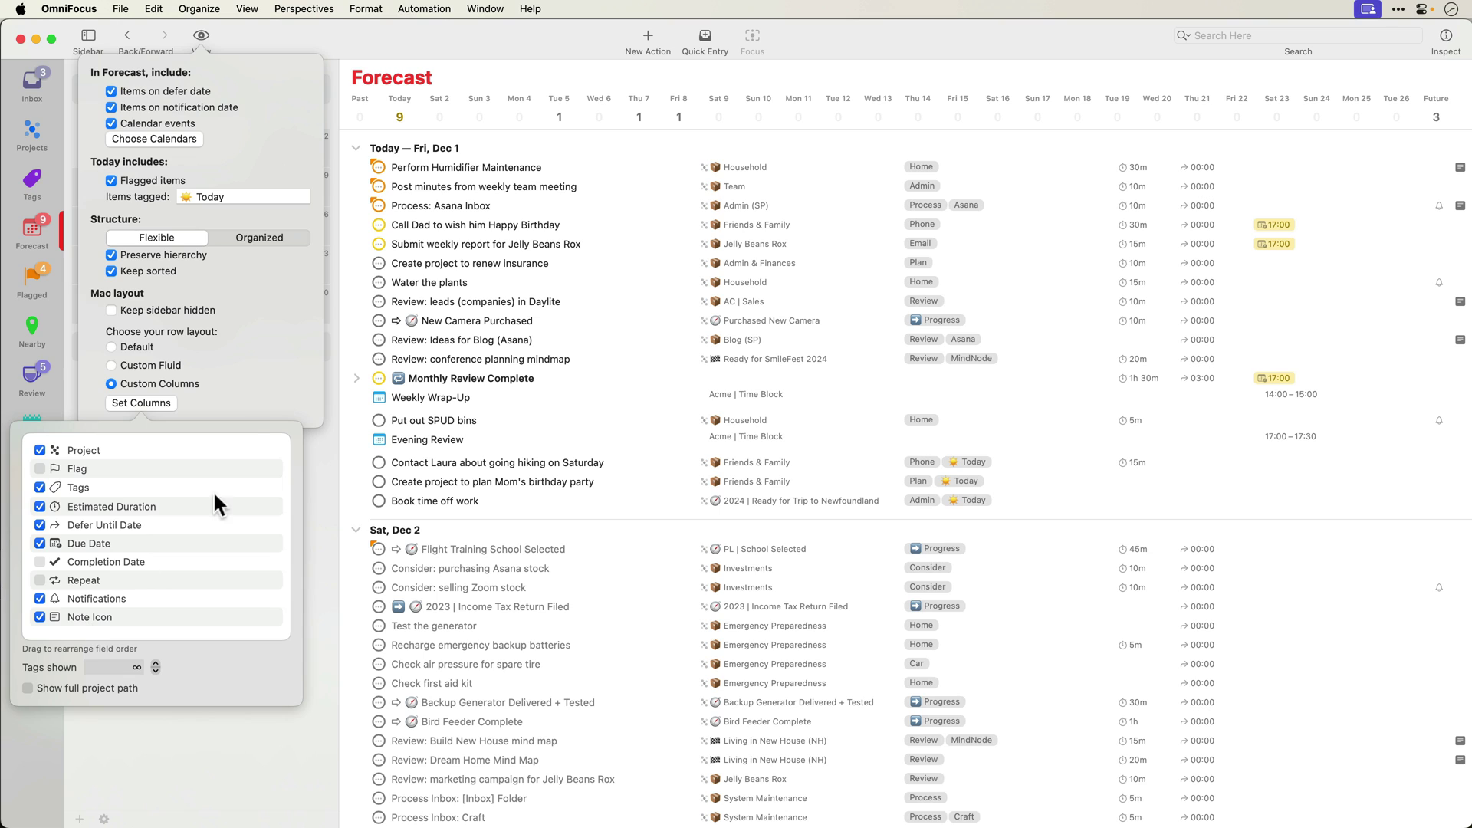
key("Escape")
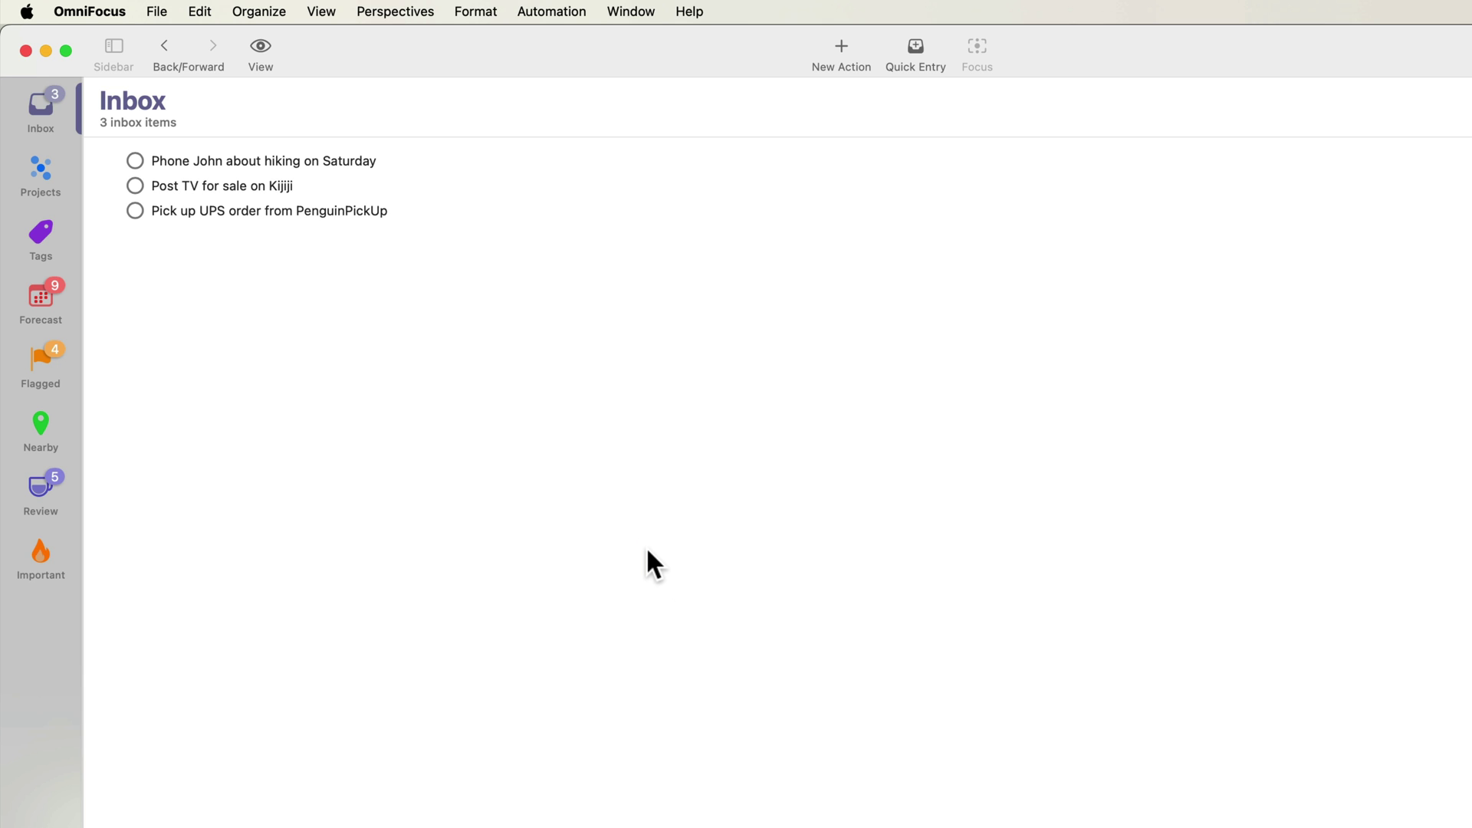
- Add a new perspective and rename it Today
left_click(420, 11)
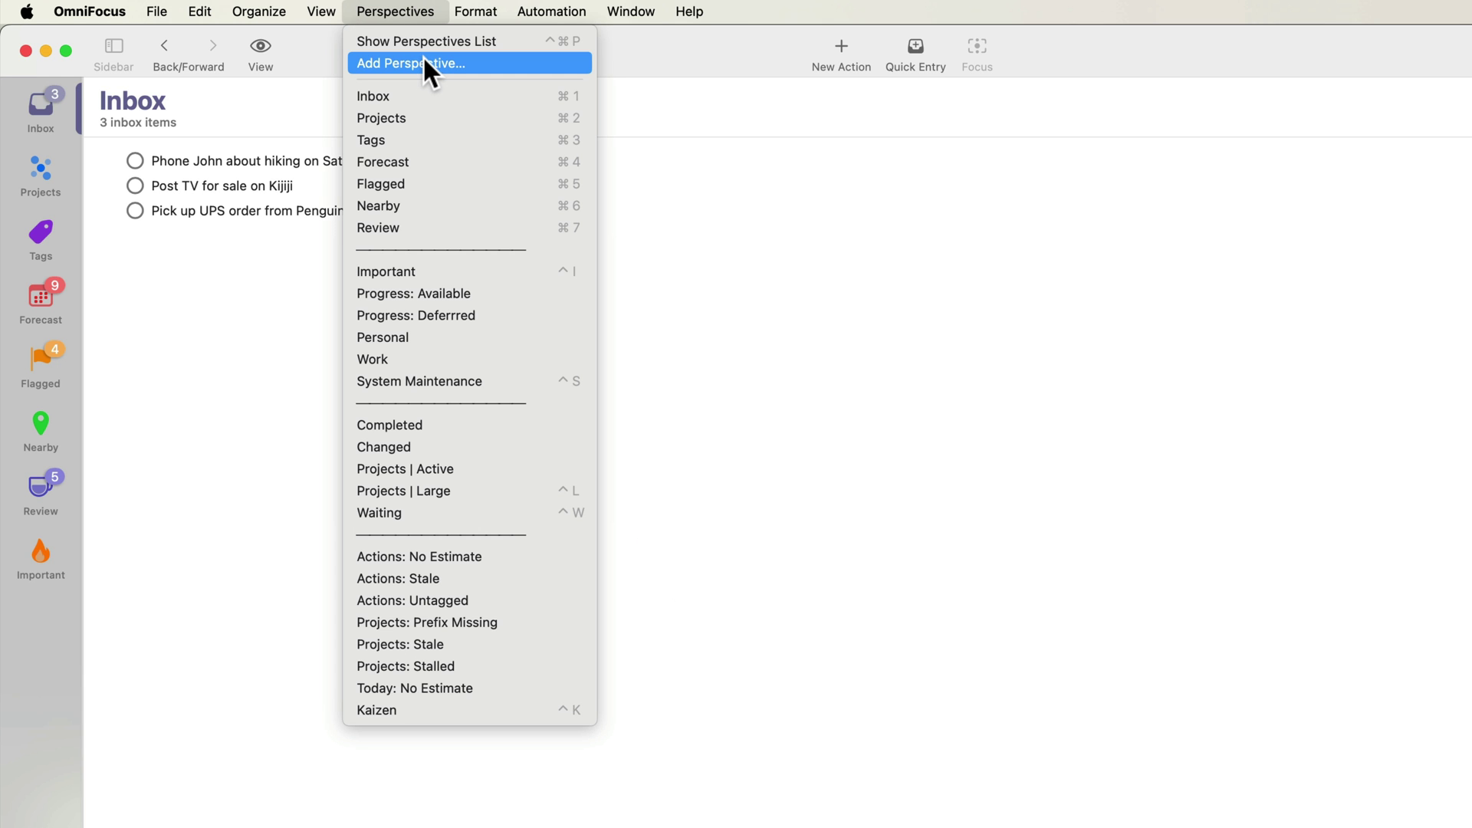
left_click(423, 60)
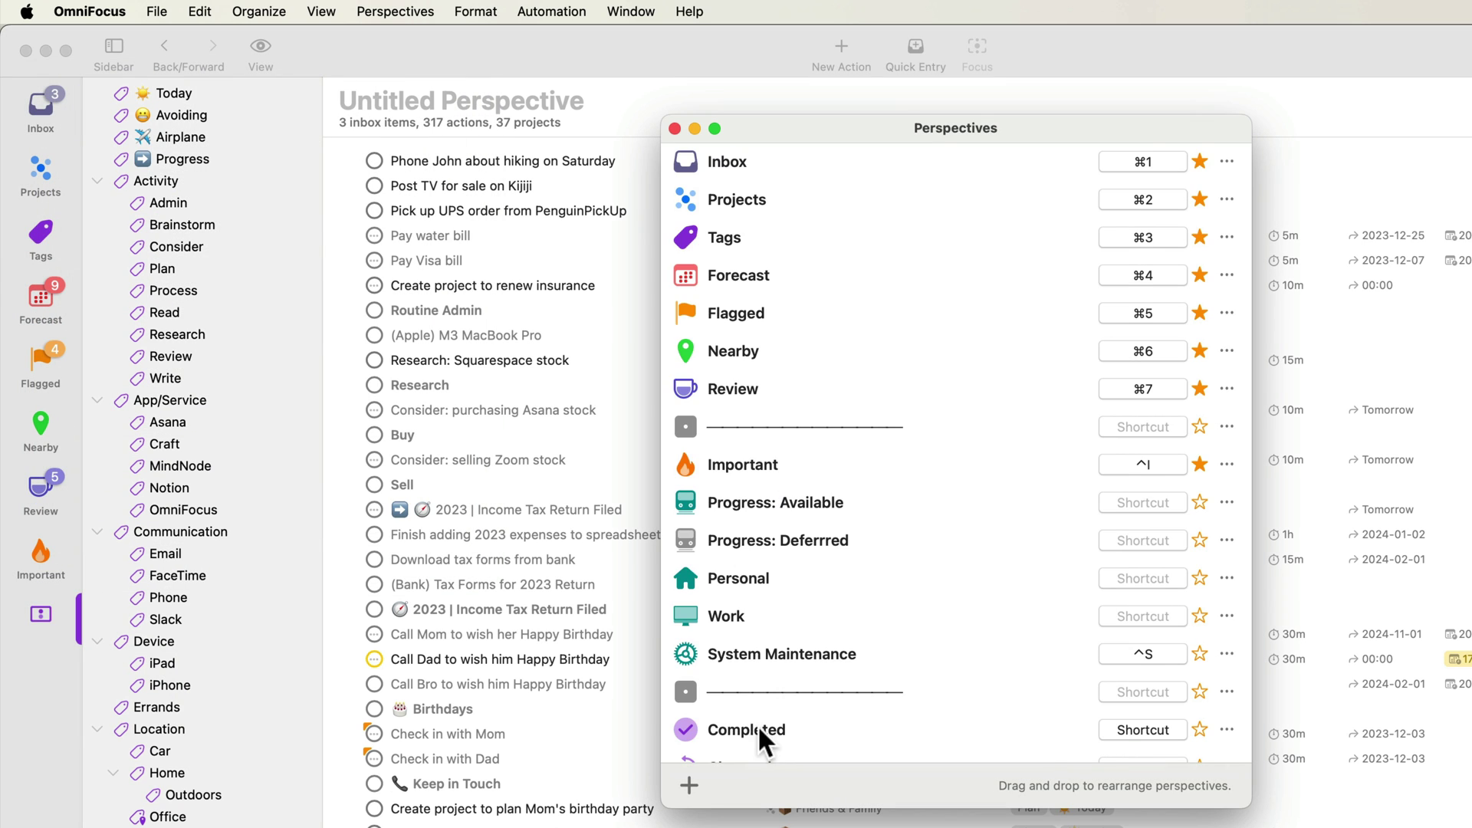
scroll(757, 725, "down", 10)
left_click(731, 735)
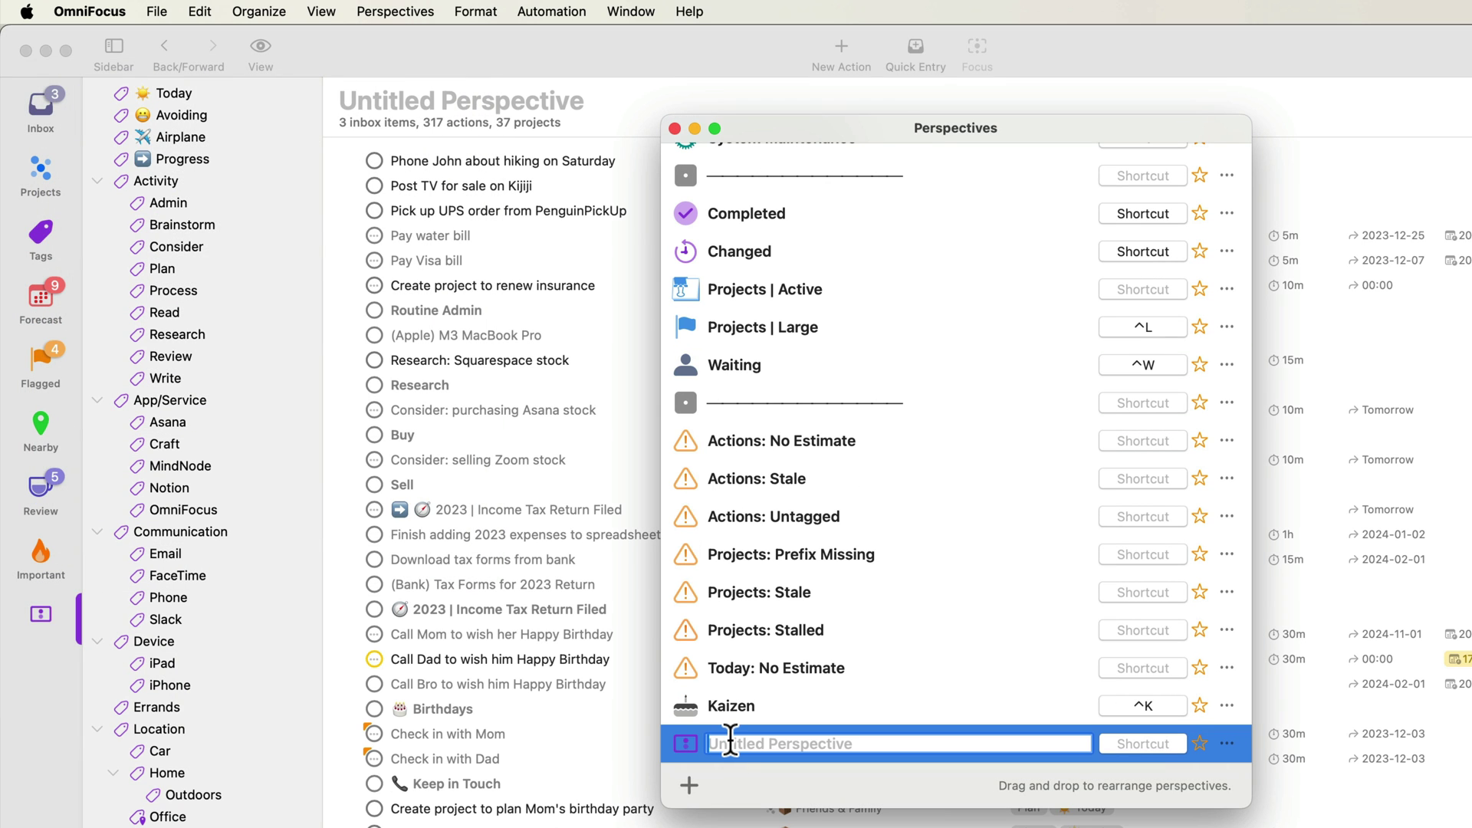
type("Today")
- Give the Today perspective the ^T shortcut and place it right after Forecast
left_click(1162, 739)
key("ctrl+t")
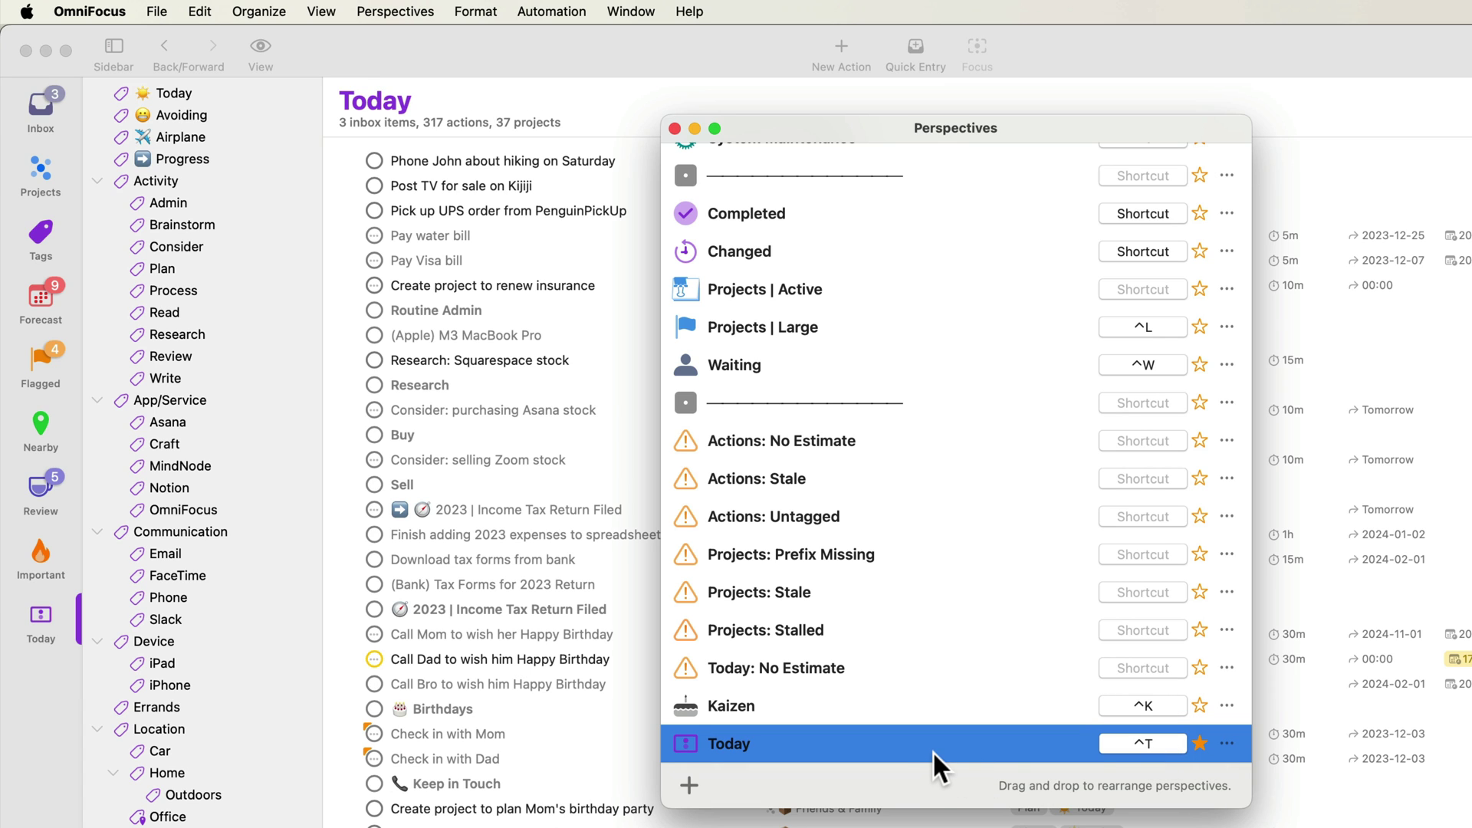
left_click_drag(937, 747, 934, 284)
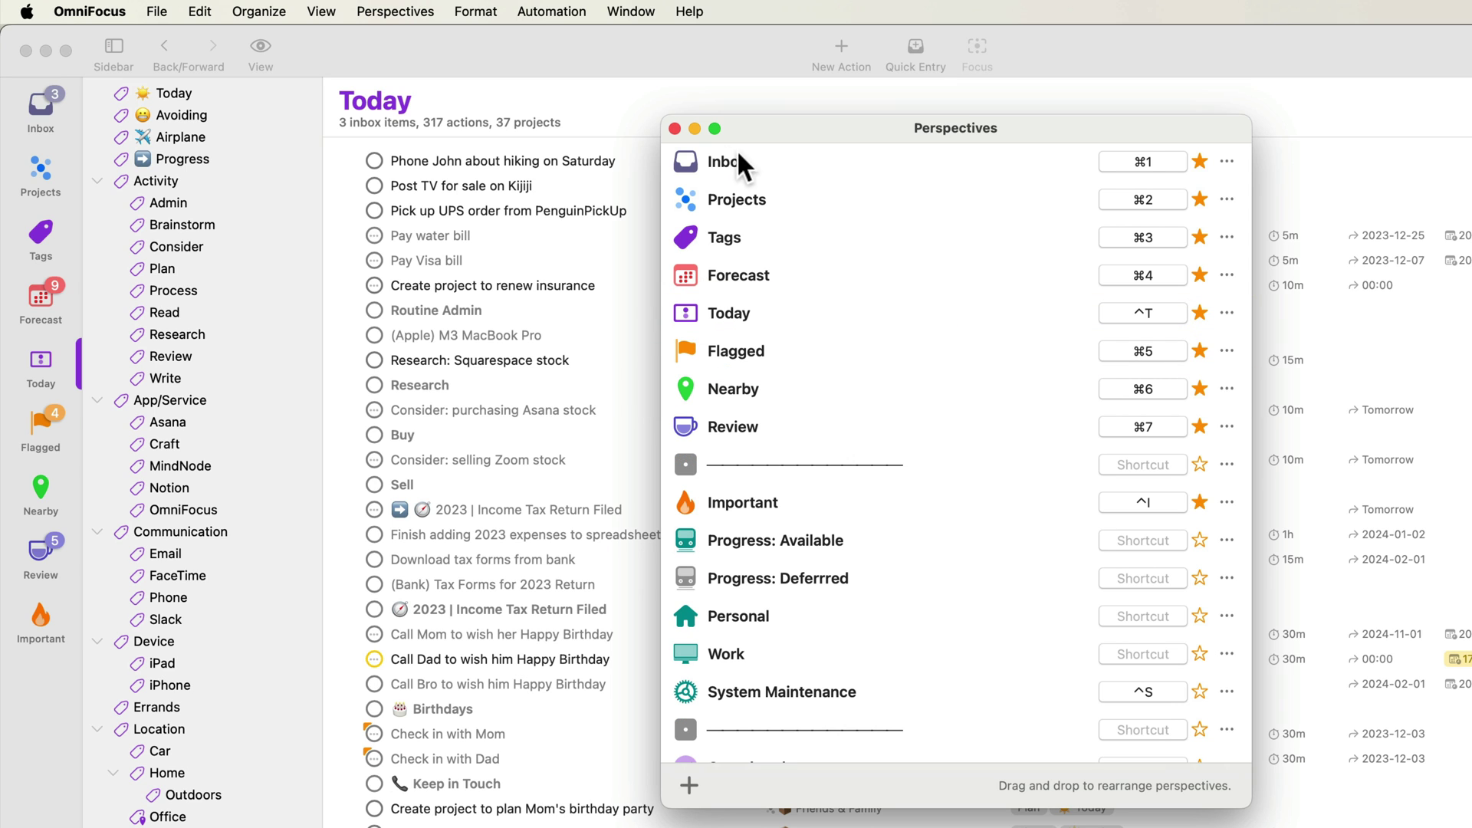
left_click(674, 127)
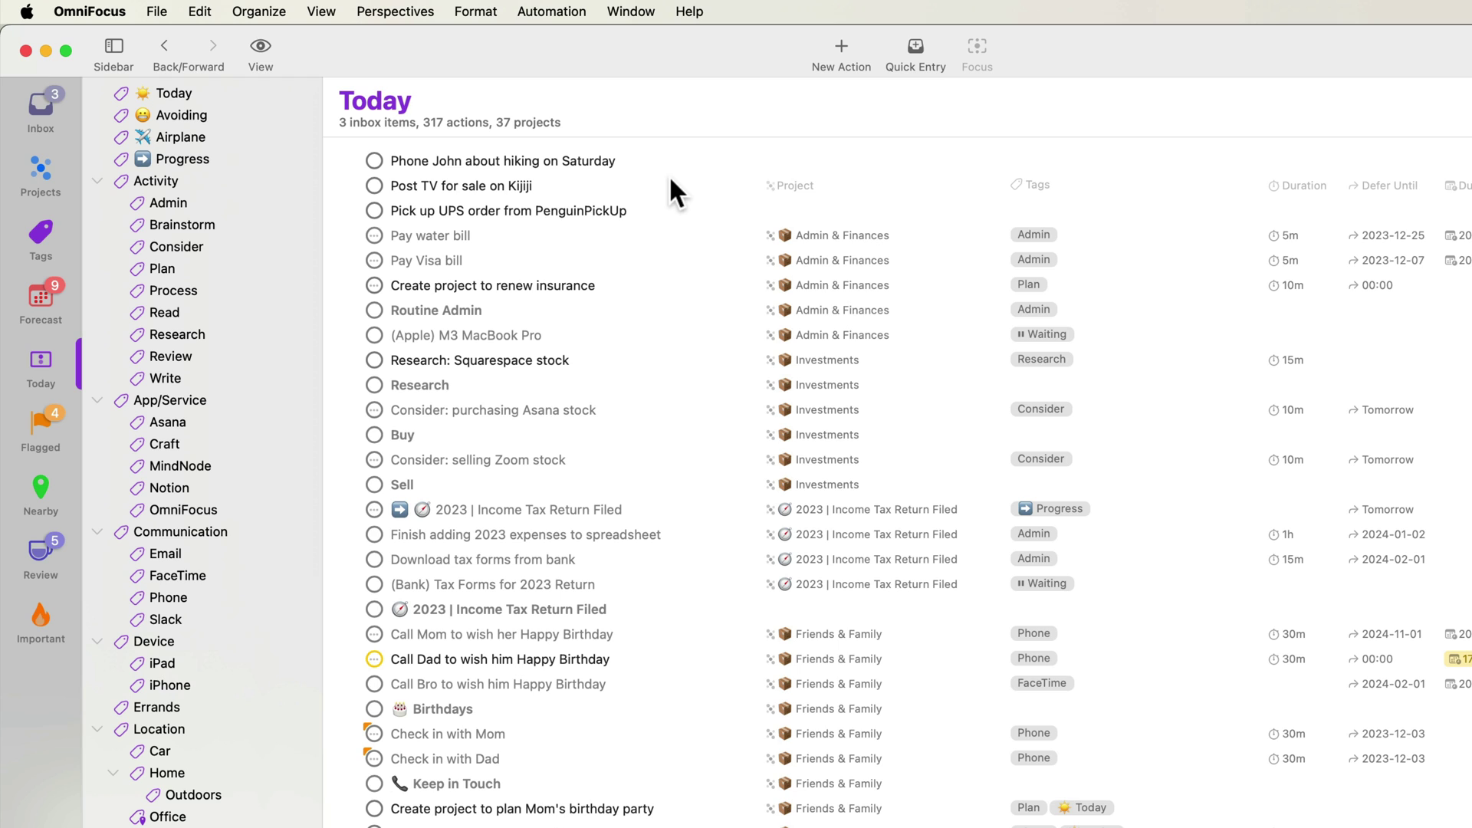
left_click(384, 10)
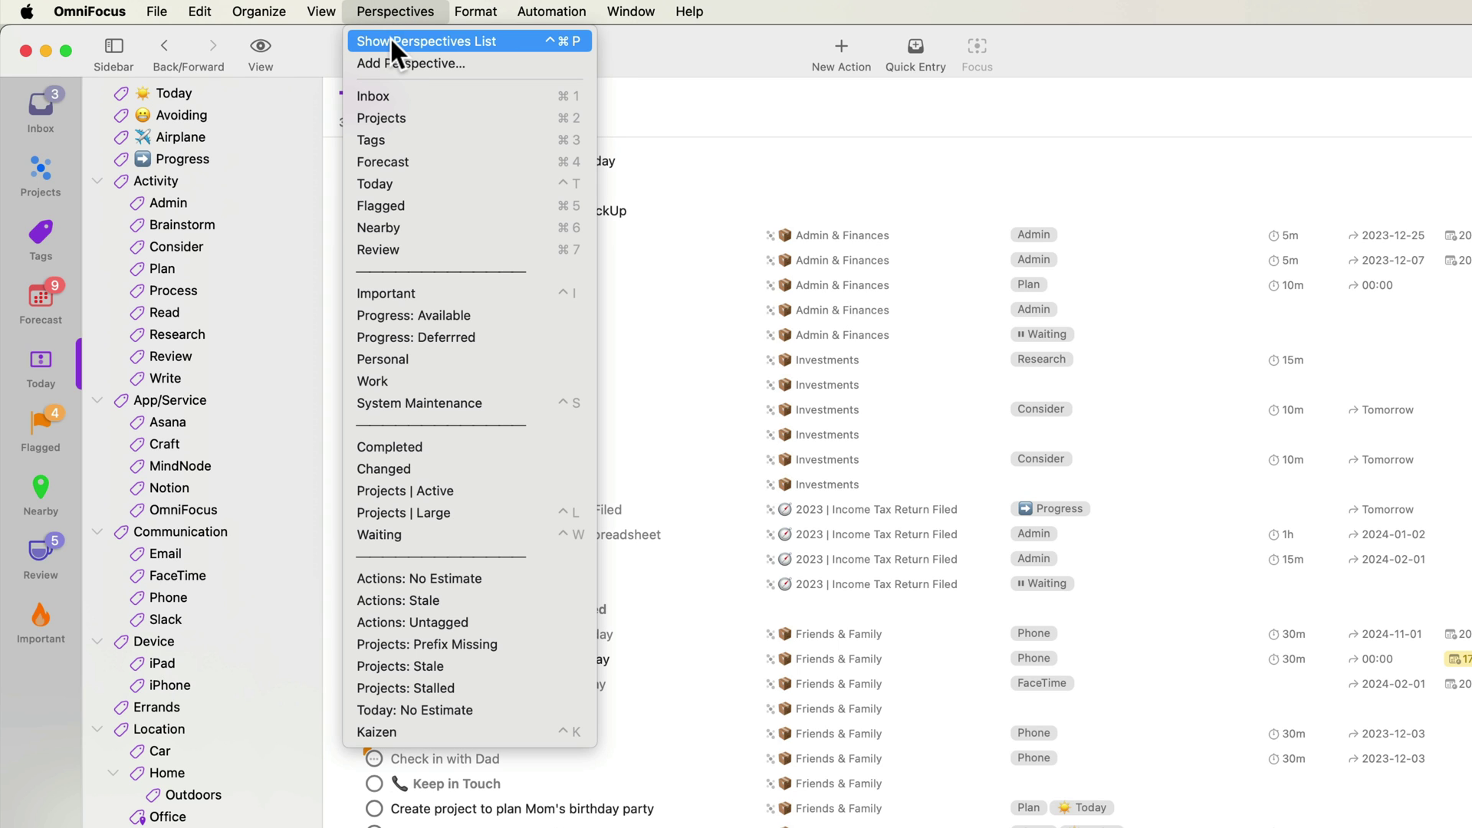
left_click(656, 92)
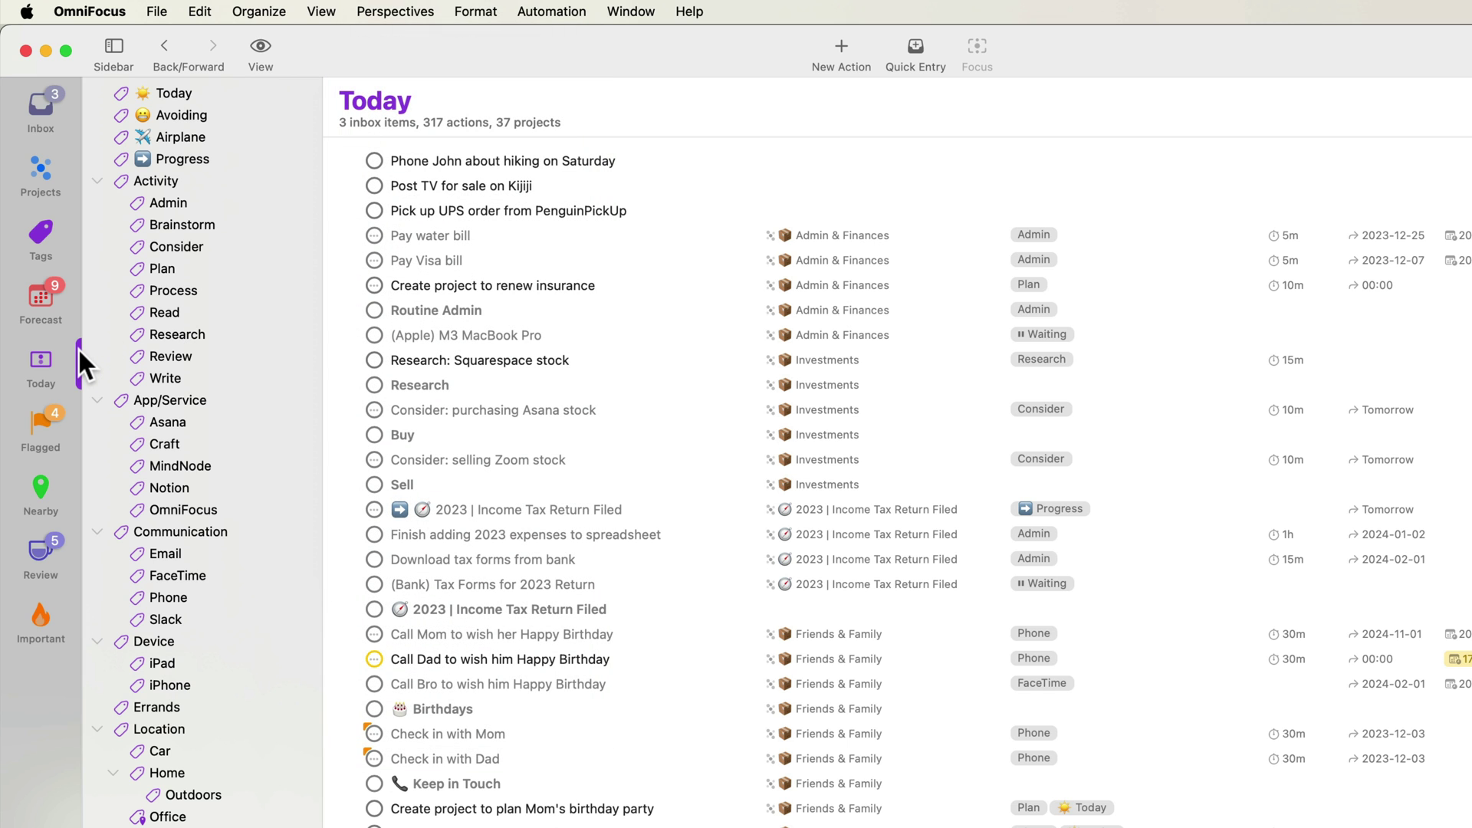
- Float the Today perspective's settings in a separate panel and give Today the calendar icon
left_click(265, 42)
left_click_drag(270, 73, 820, 237)
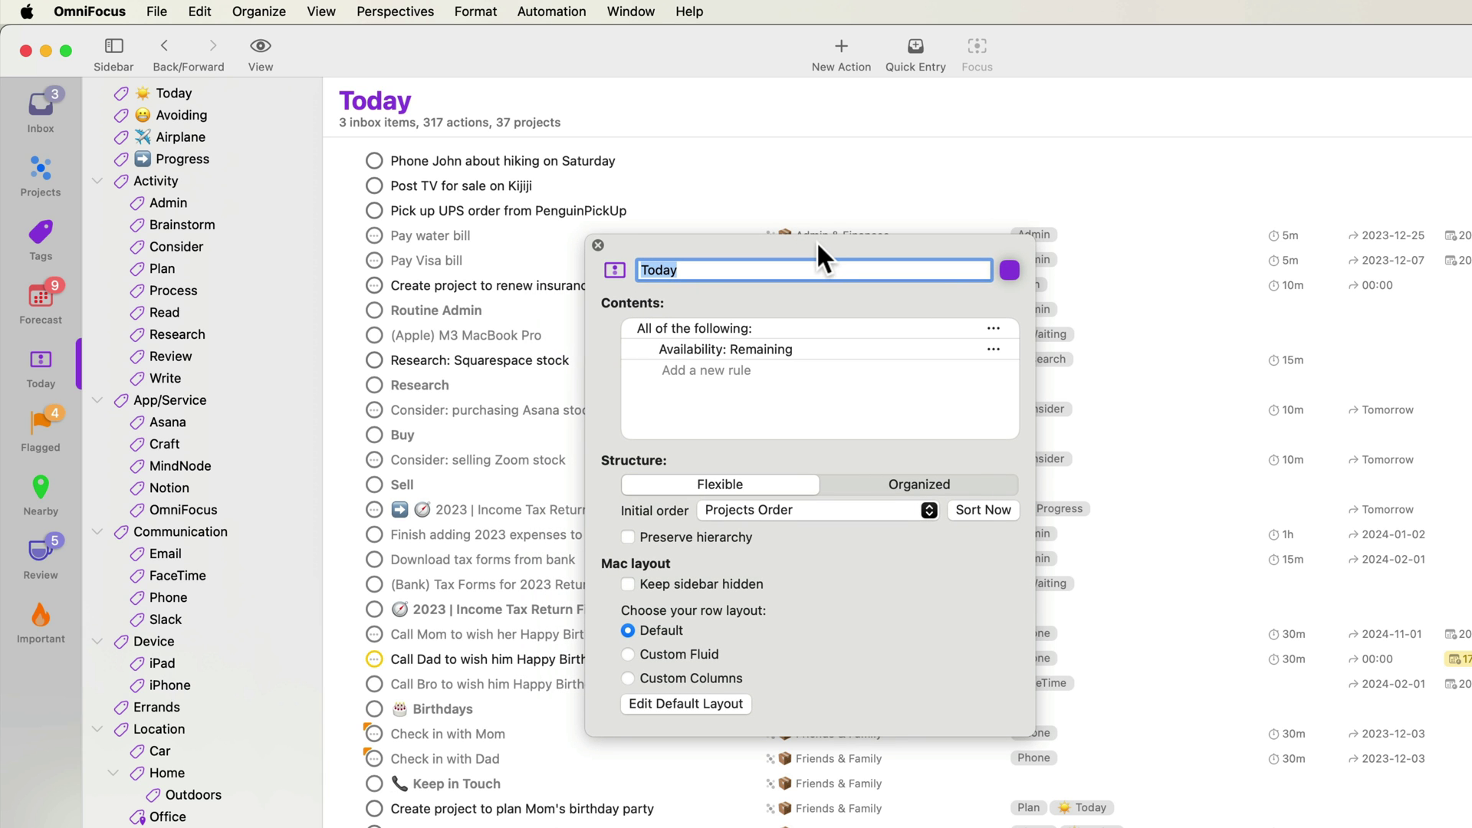
left_click(616, 270)
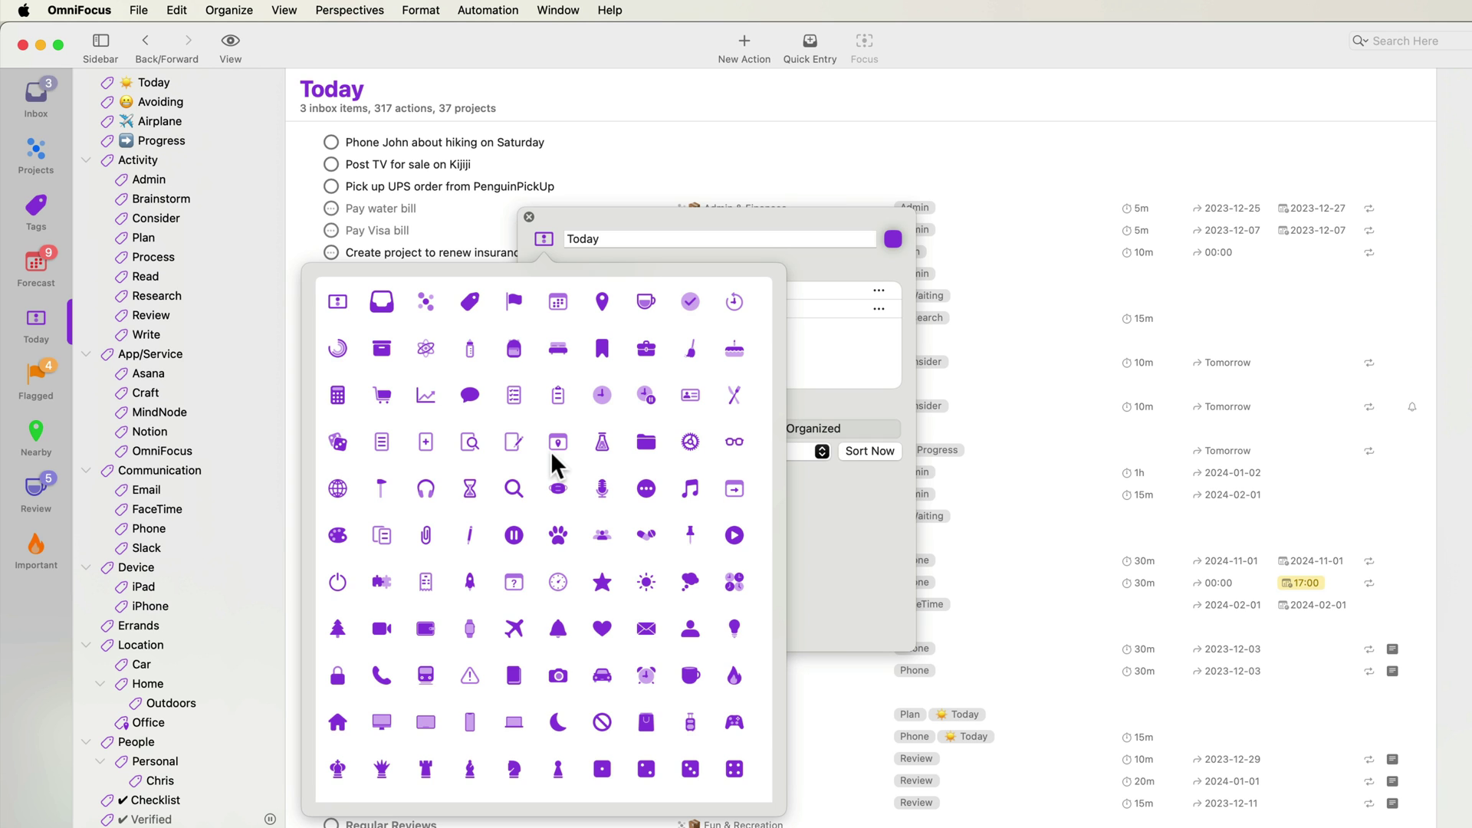
scroll(551, 451, "down", 3)
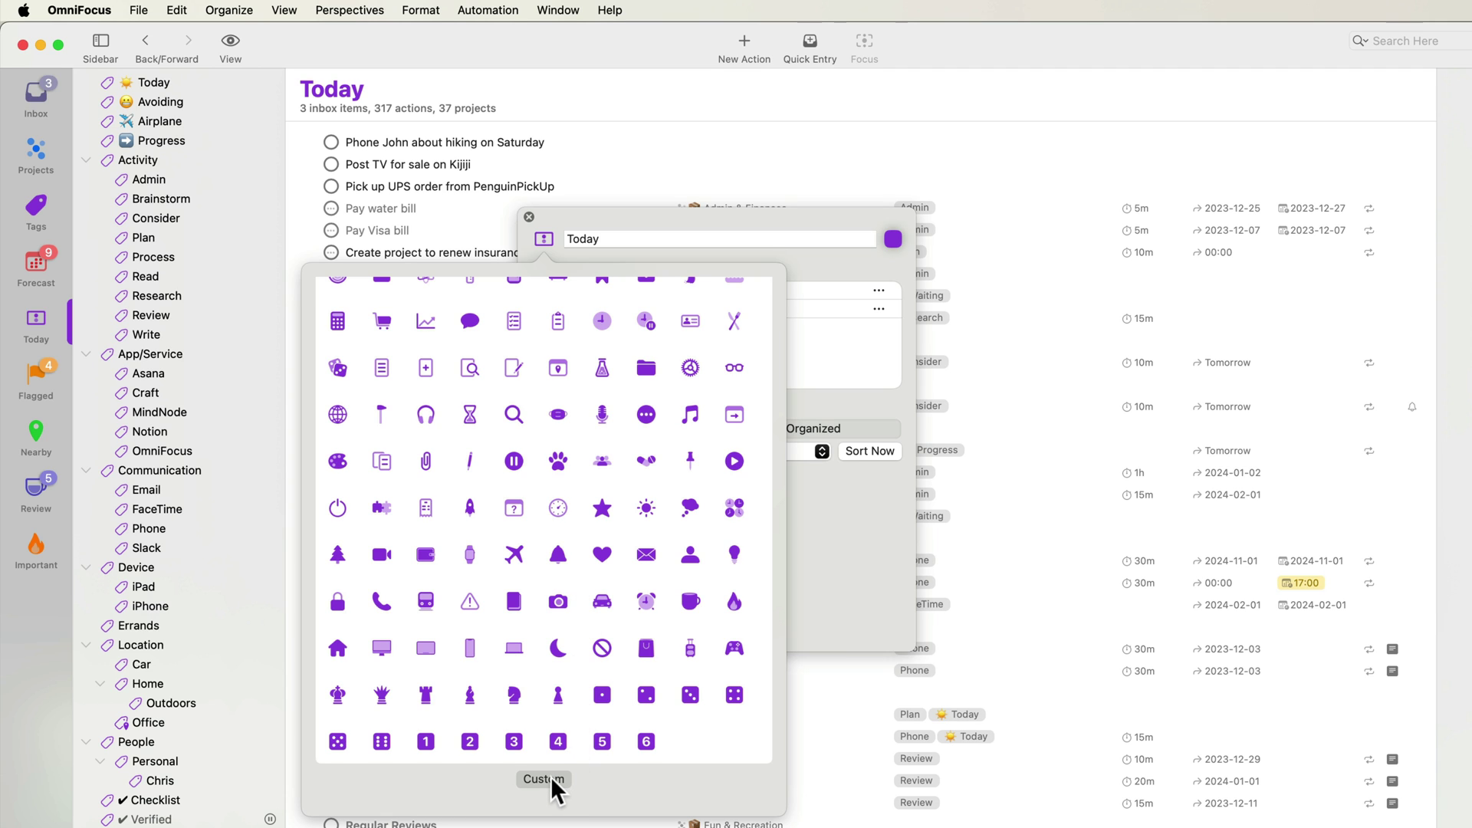
scroll(552, 580, "up", 2)
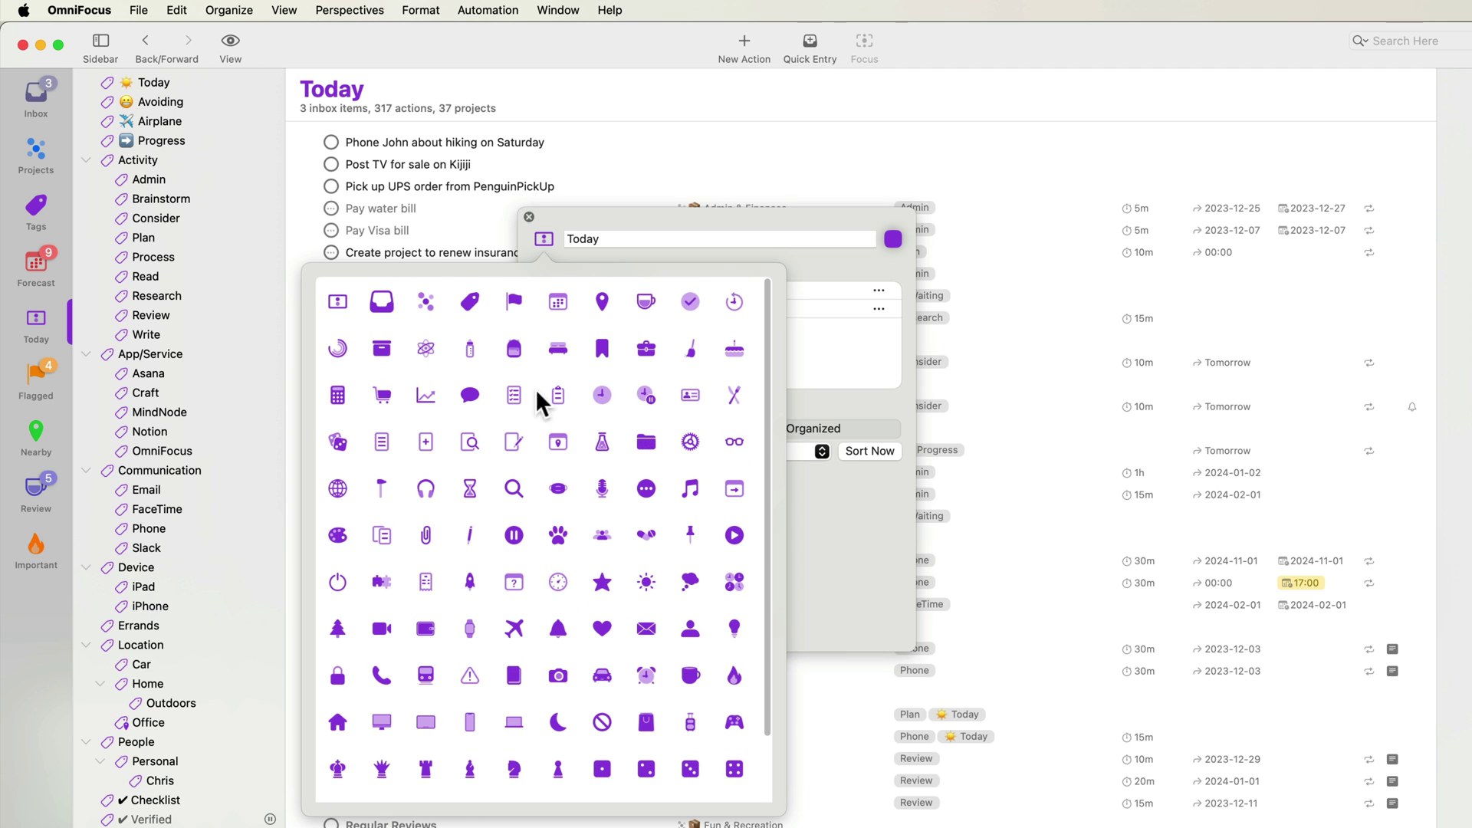
left_click(559, 300)
left_click(730, 238)
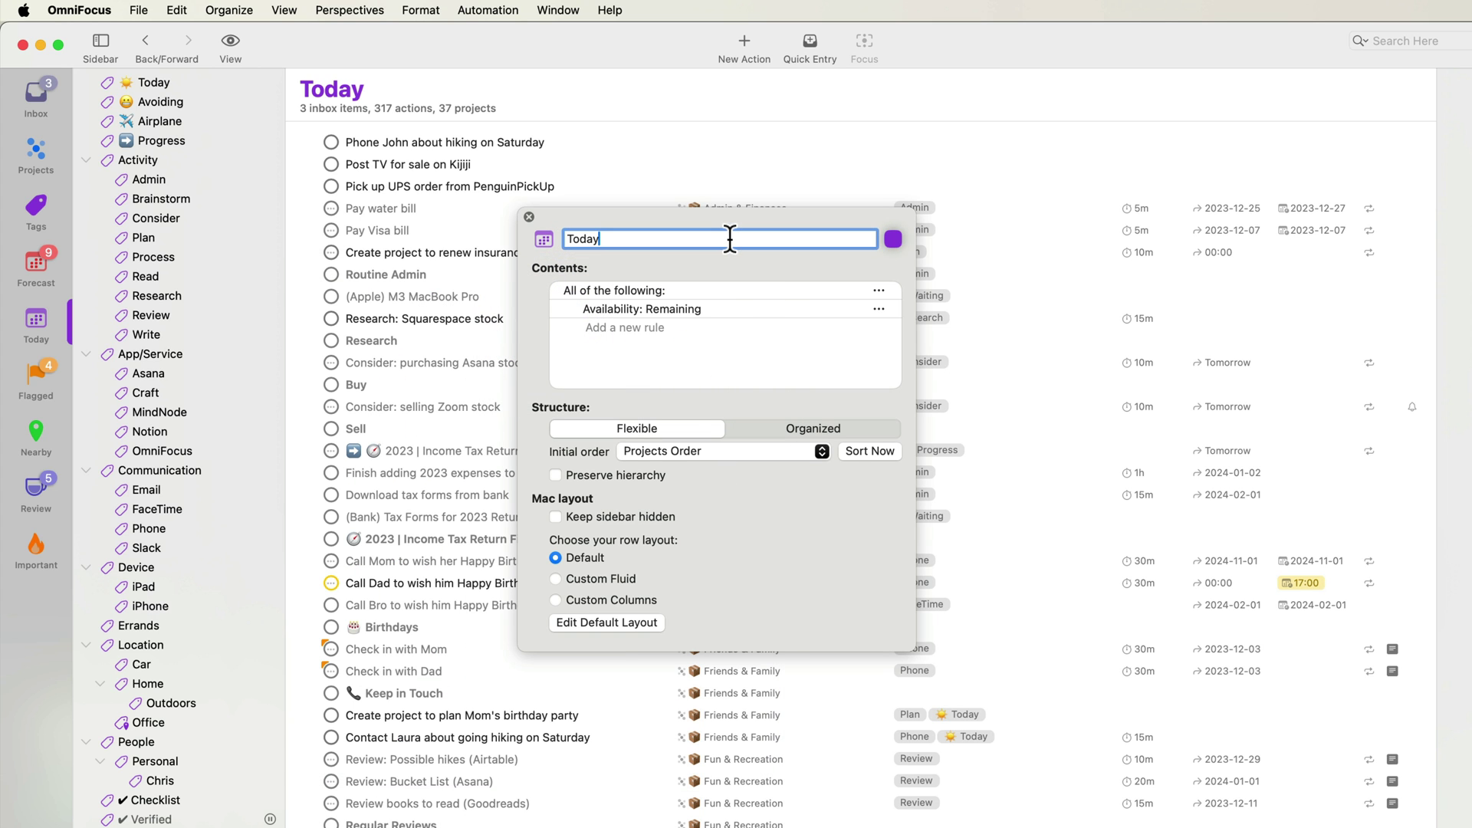
left_click(892, 239)
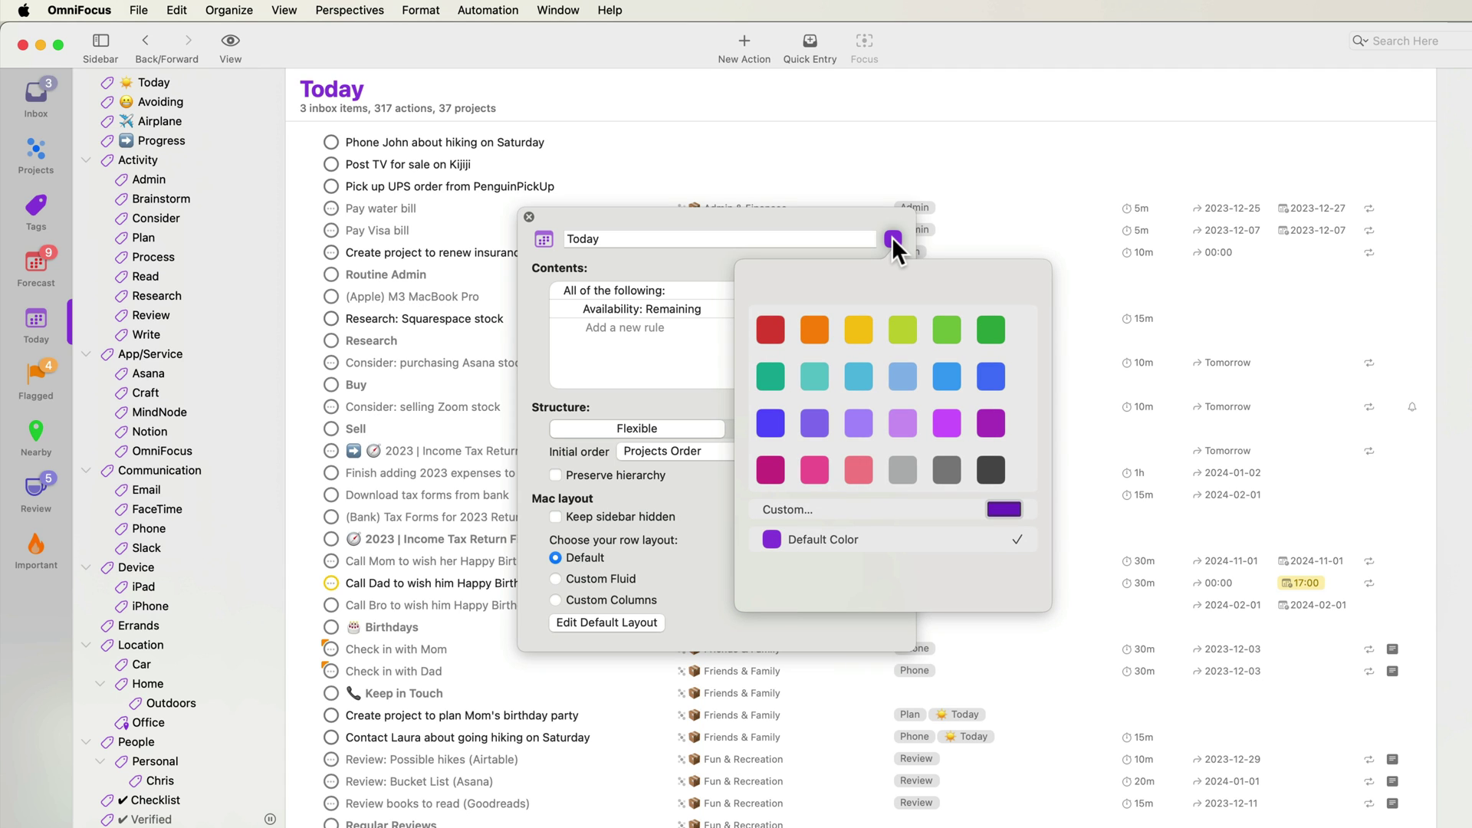
left_click(1002, 510)
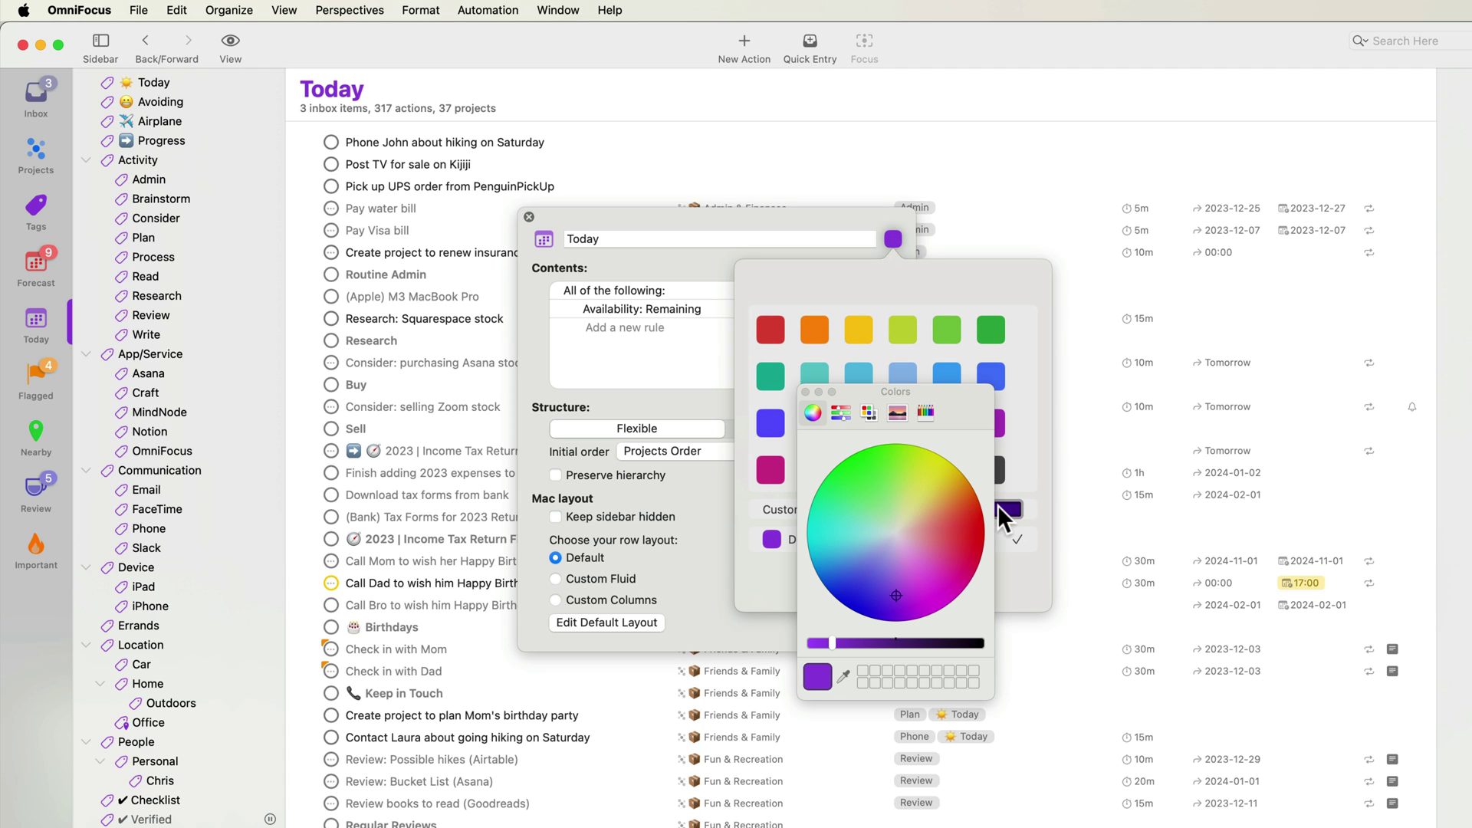
left_click(803, 391)
left_click(891, 241)
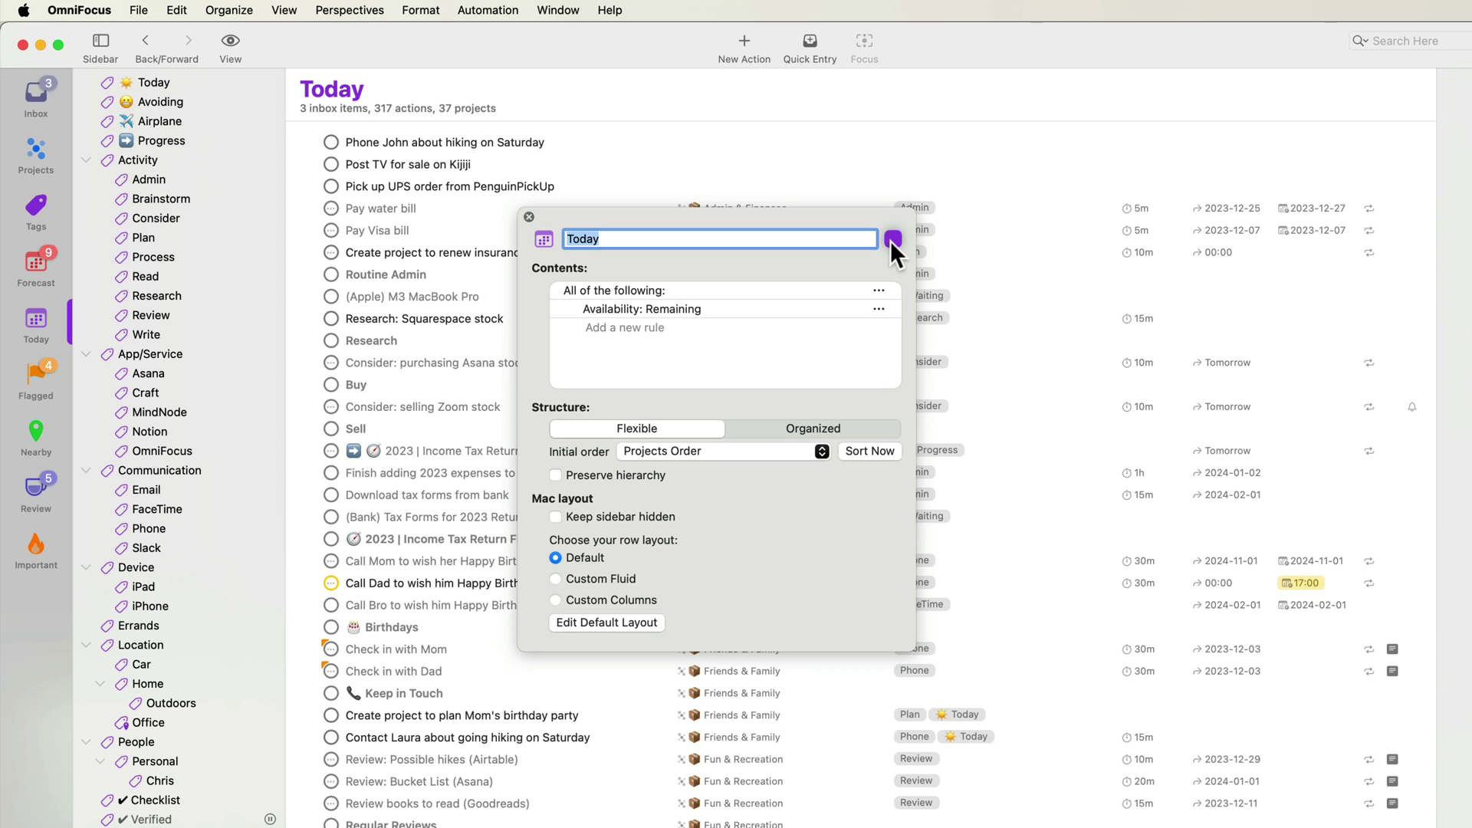
- Limit Today to available actions and add an any-of group plus Due Soon, defer-date and Flagged rules
left_click(880, 308)
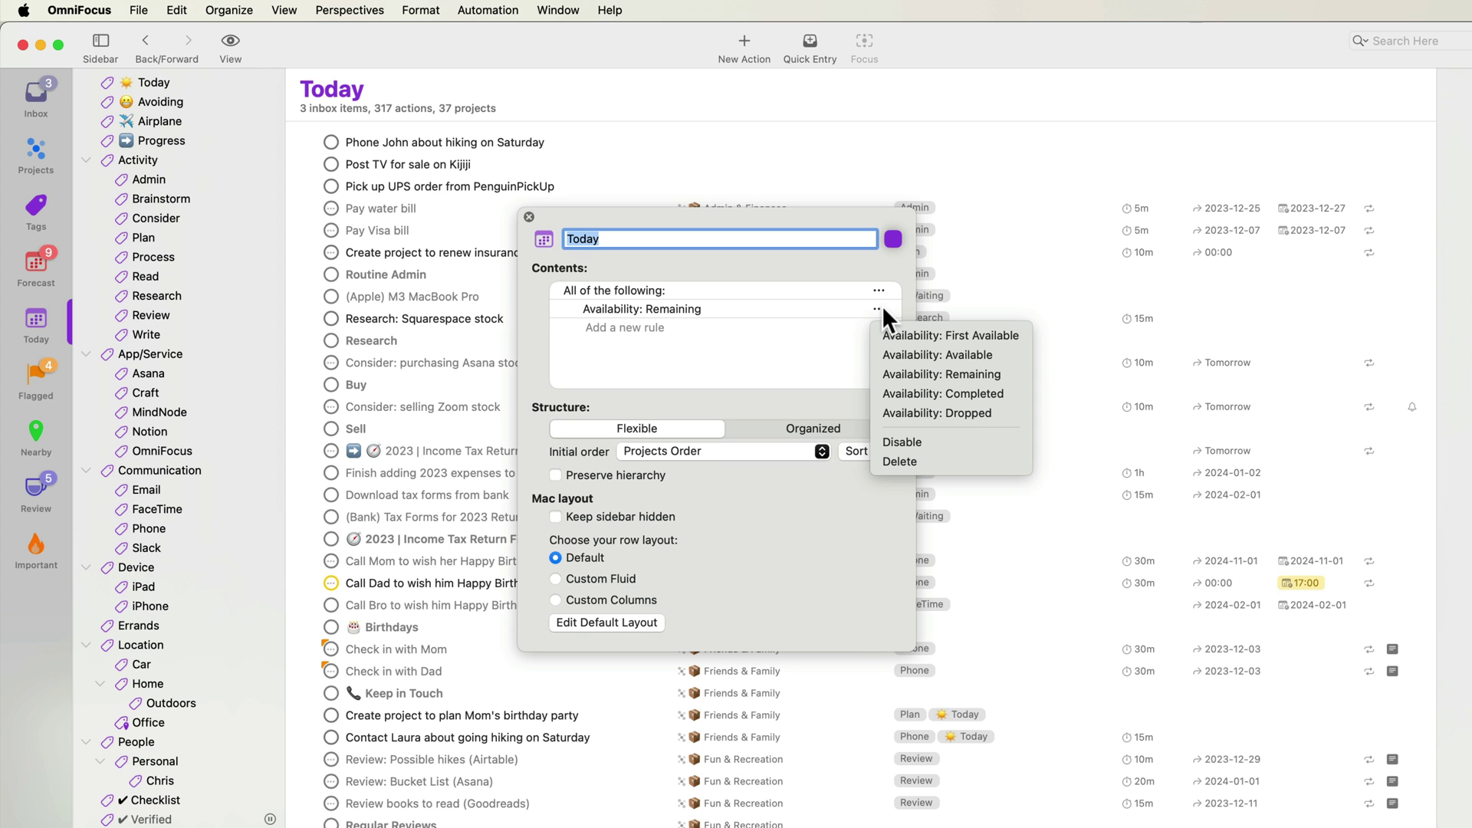
left_click(903, 354)
left_click(637, 327)
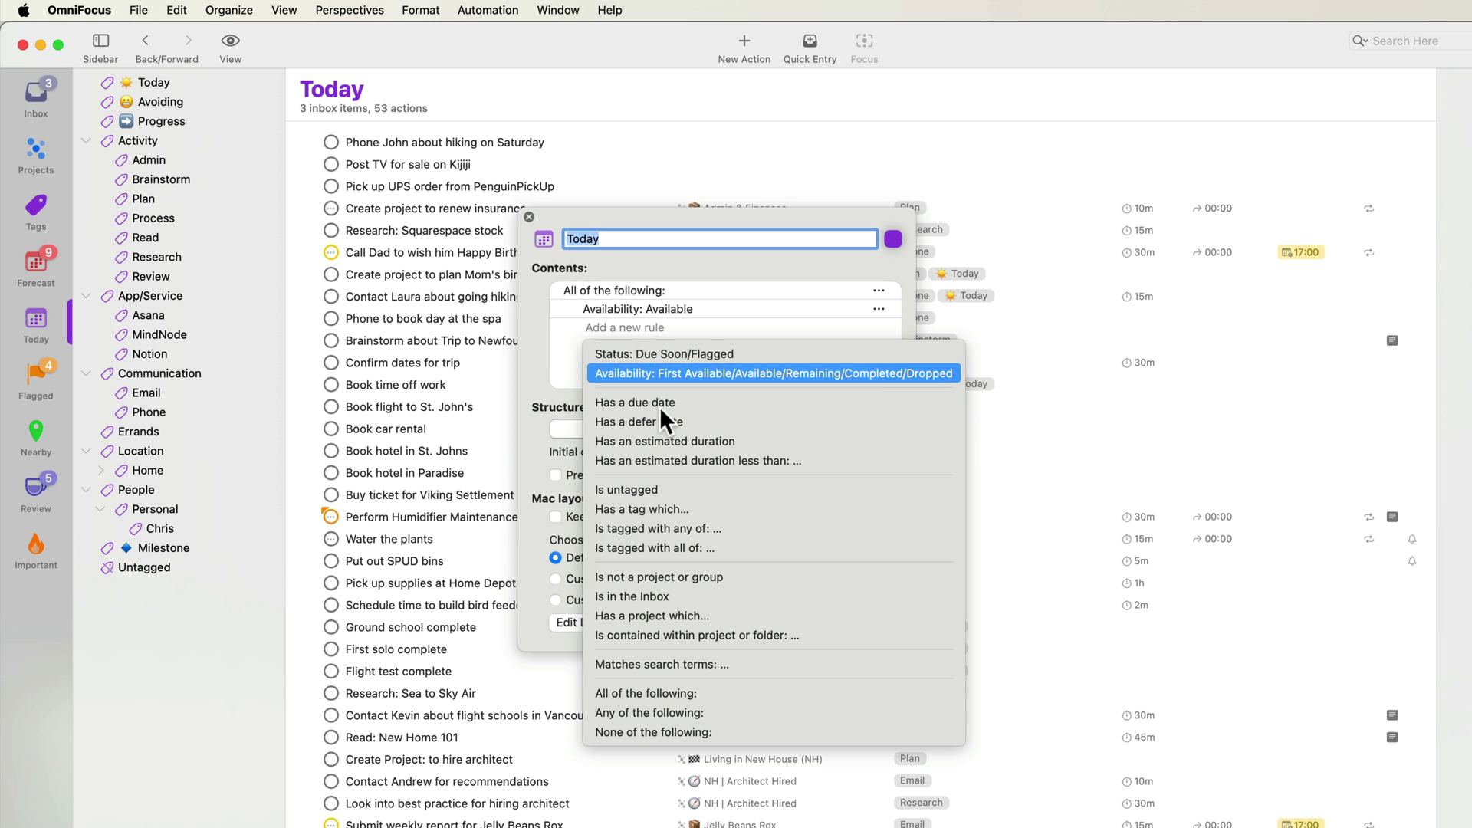
left_click(728, 710)
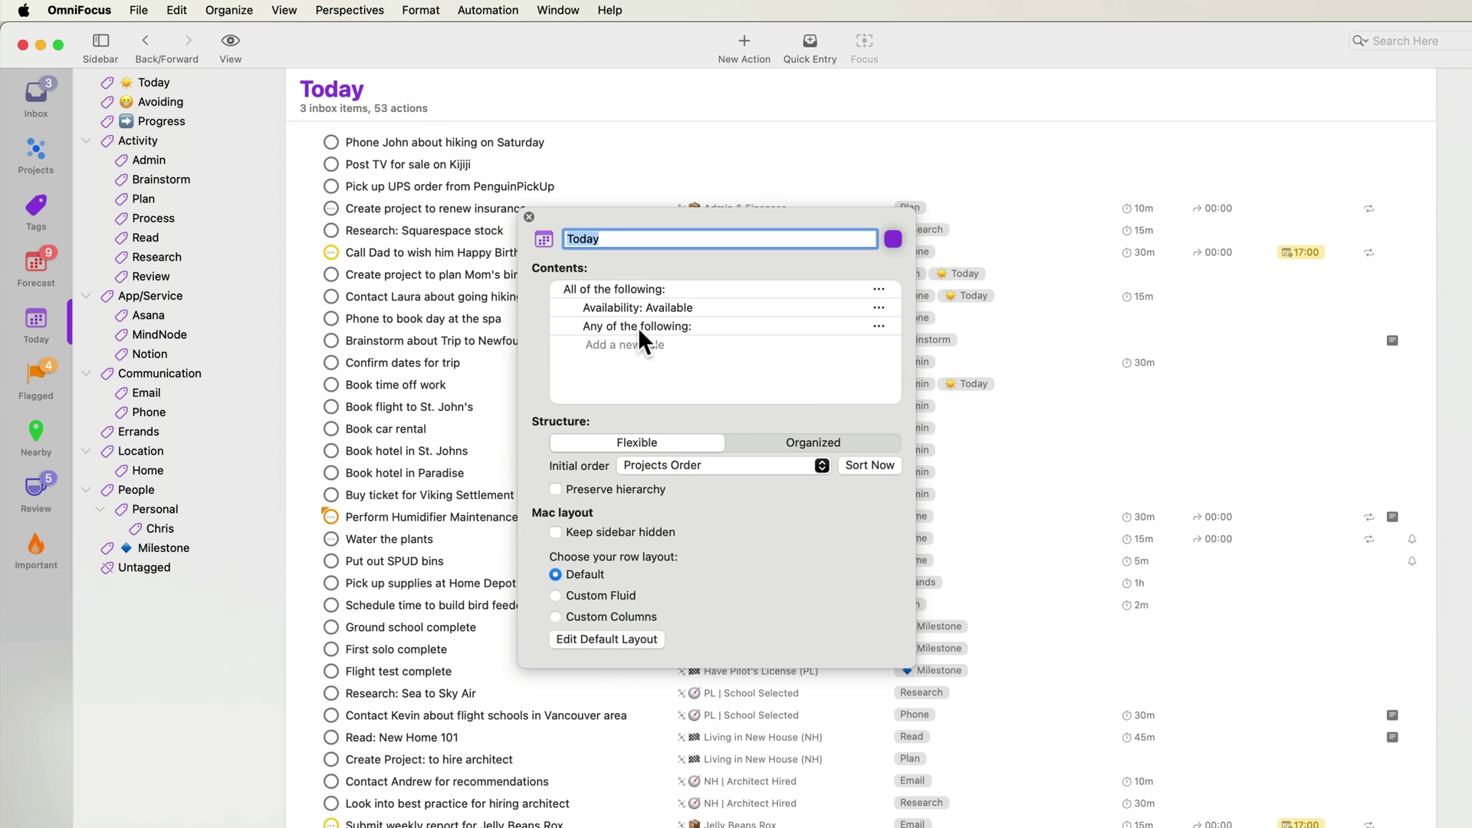
left_click(634, 343)
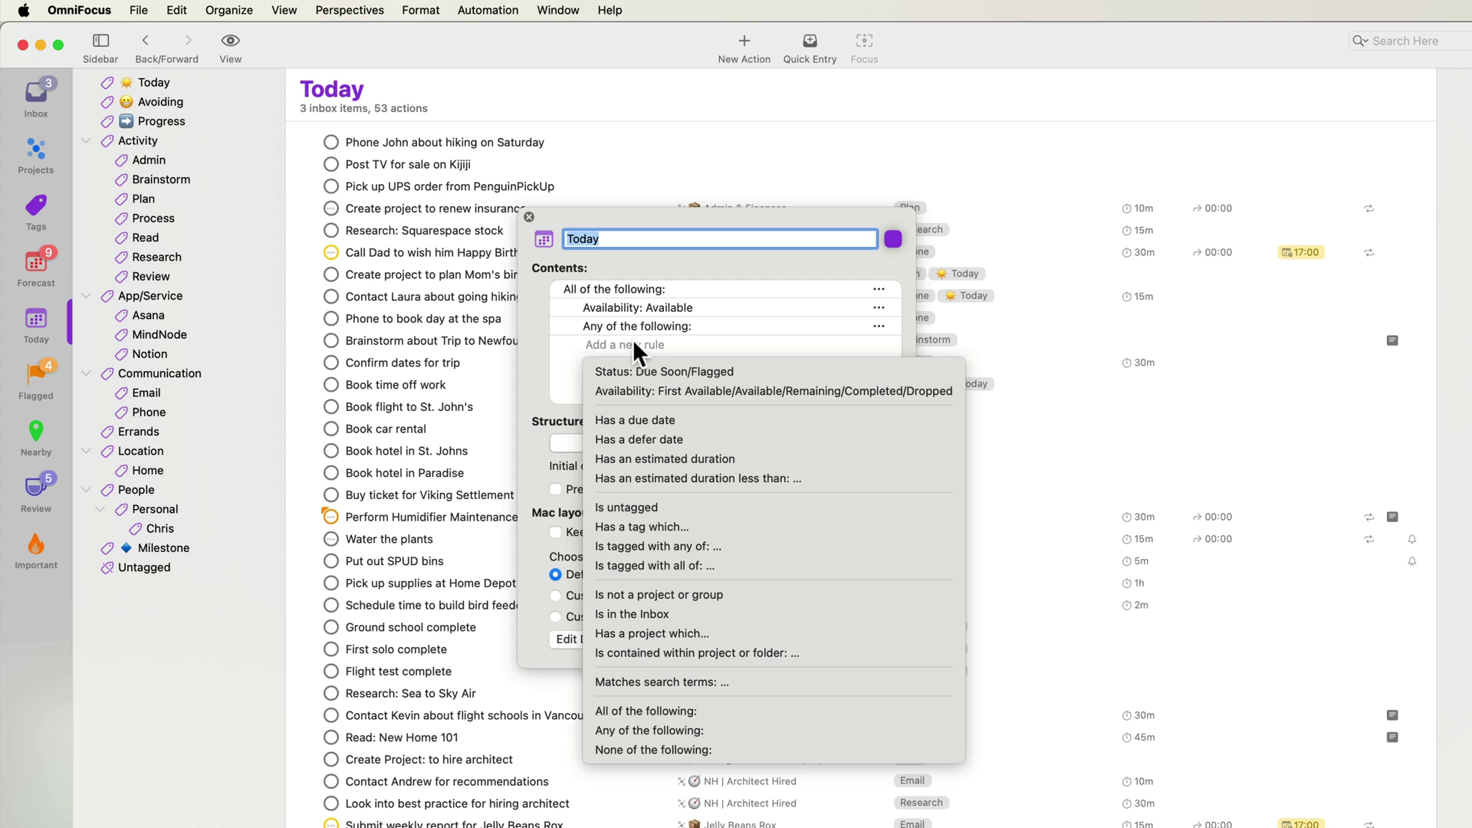
left_click(650, 371)
left_click(633, 362)
left_click(661, 451)
left_click(637, 381)
left_click(668, 411)
left_click(878, 384)
left_click(899, 423)
- Add a Tagged with Today rule and nest all four rules inside the any-of group
left_click(627, 400)
left_click(721, 603)
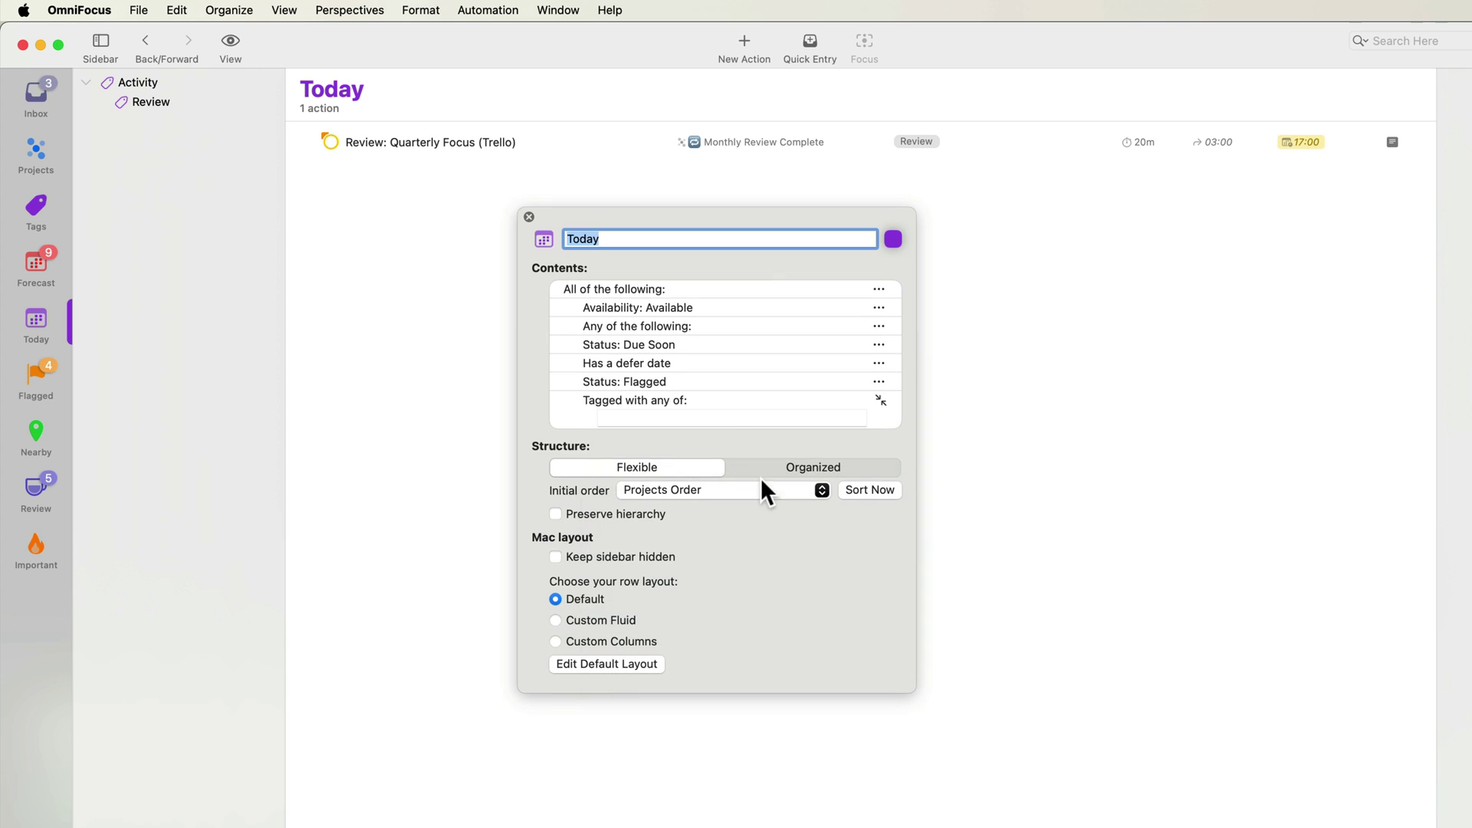
type("T")
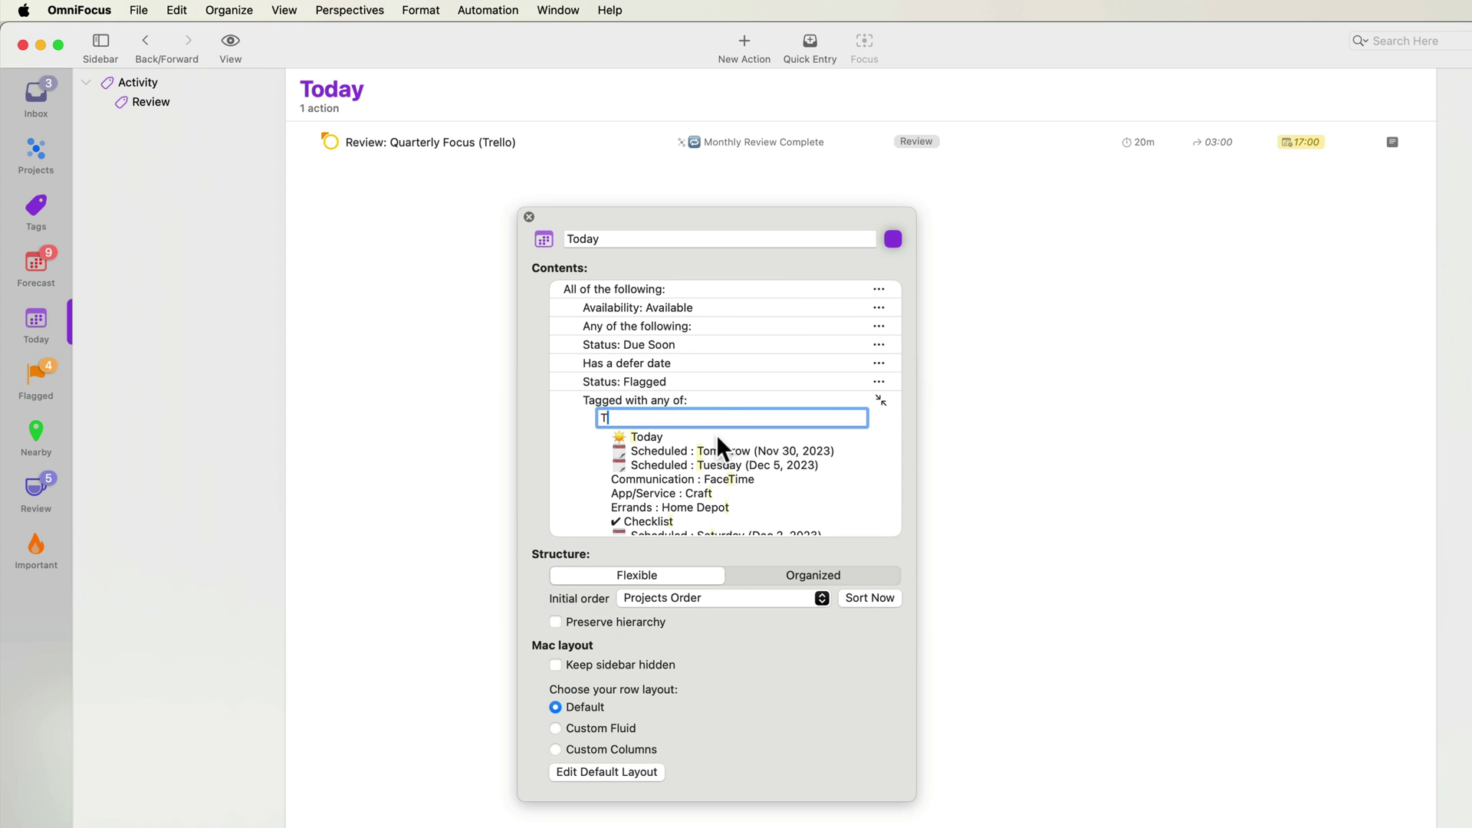
left_click(653, 434)
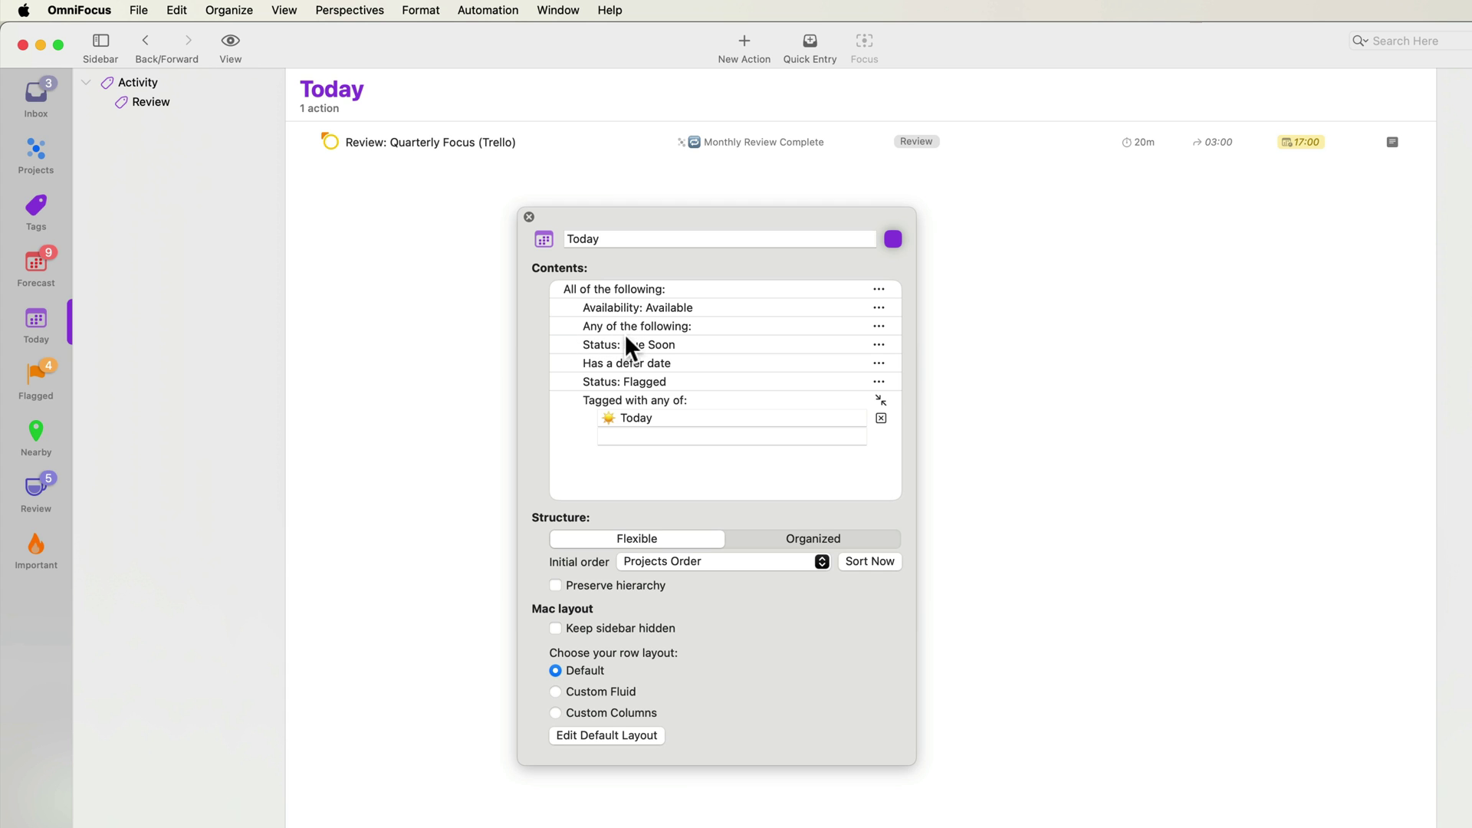
left_click_drag(626, 339, 659, 342)
left_click_drag(879, 397, 706, 434)
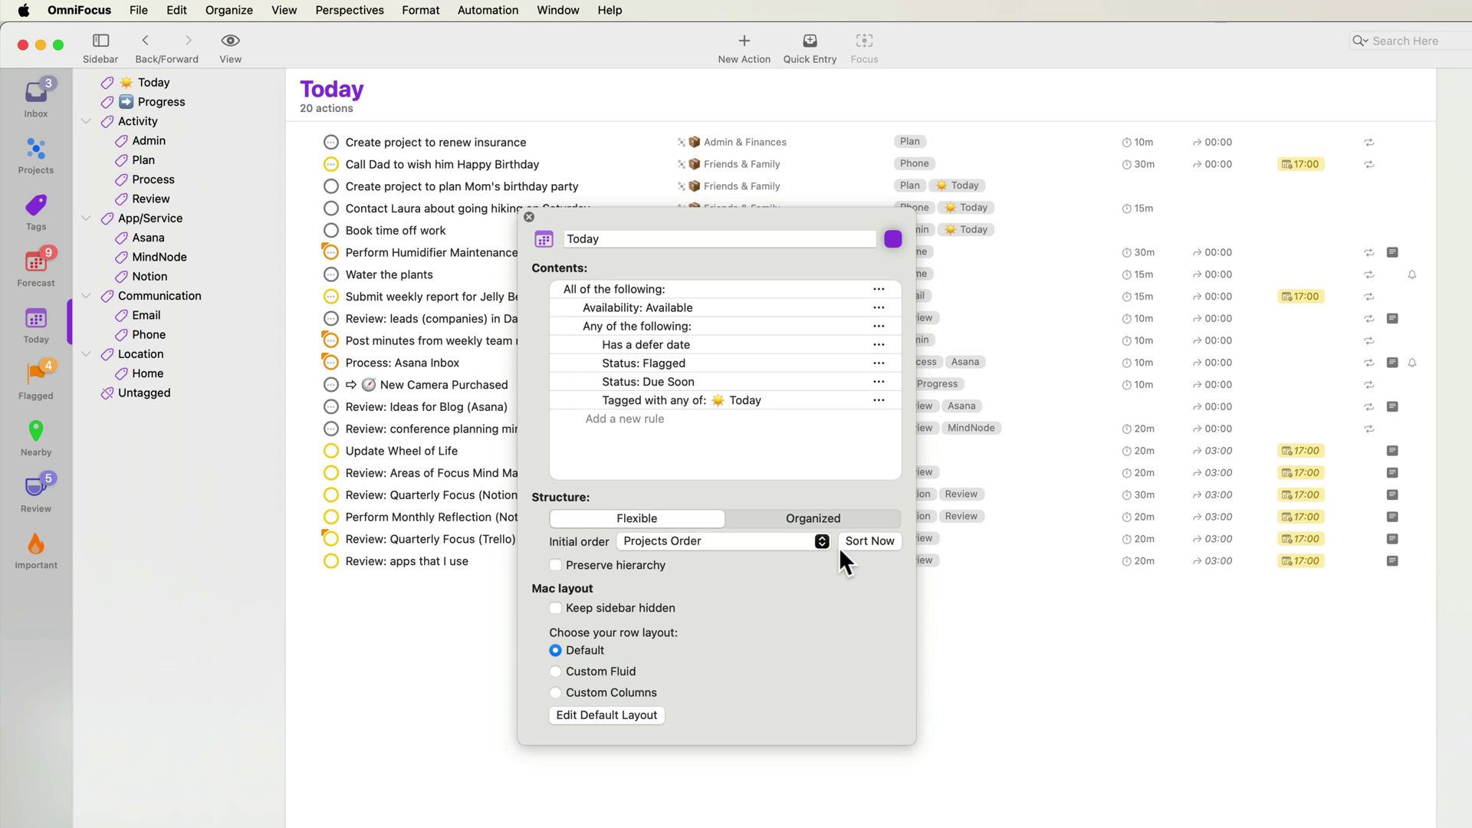
- Set an Organized structure grouped by Due and sorted by Due & Flagged, then return to Flexible
left_click(849, 514)
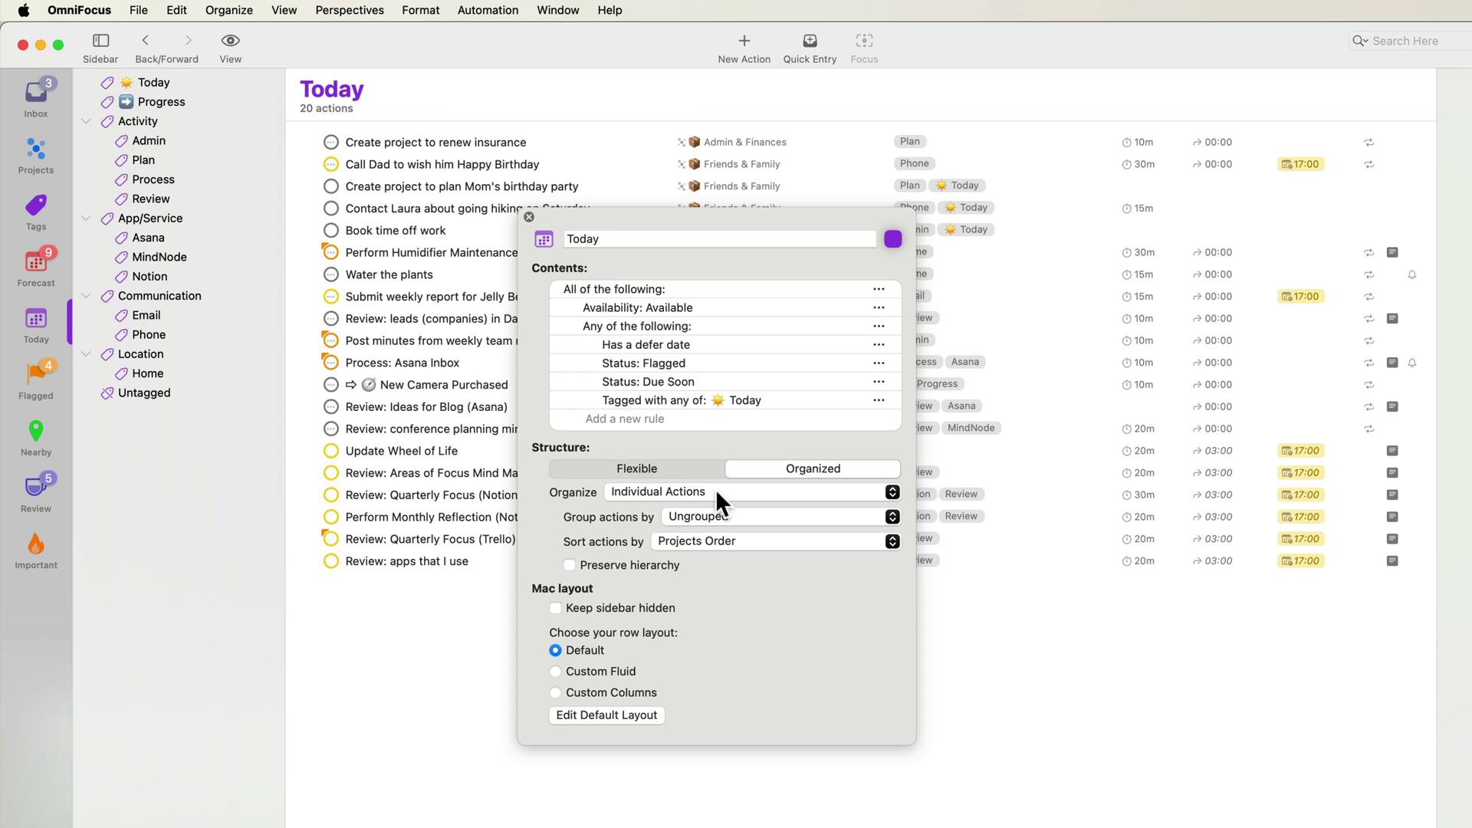
left_click(734, 513)
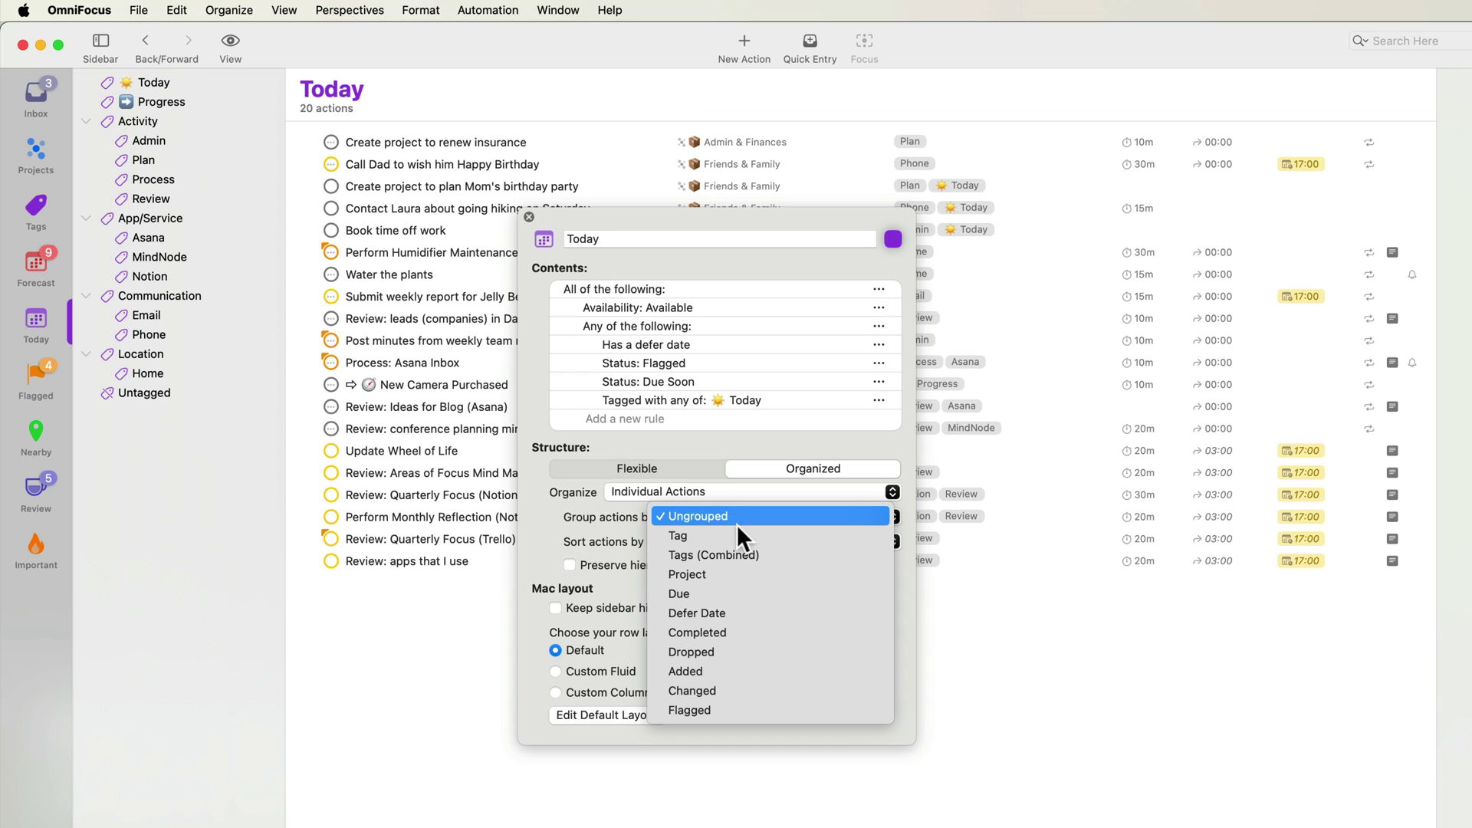
left_click(739, 588)
left_click(724, 560)
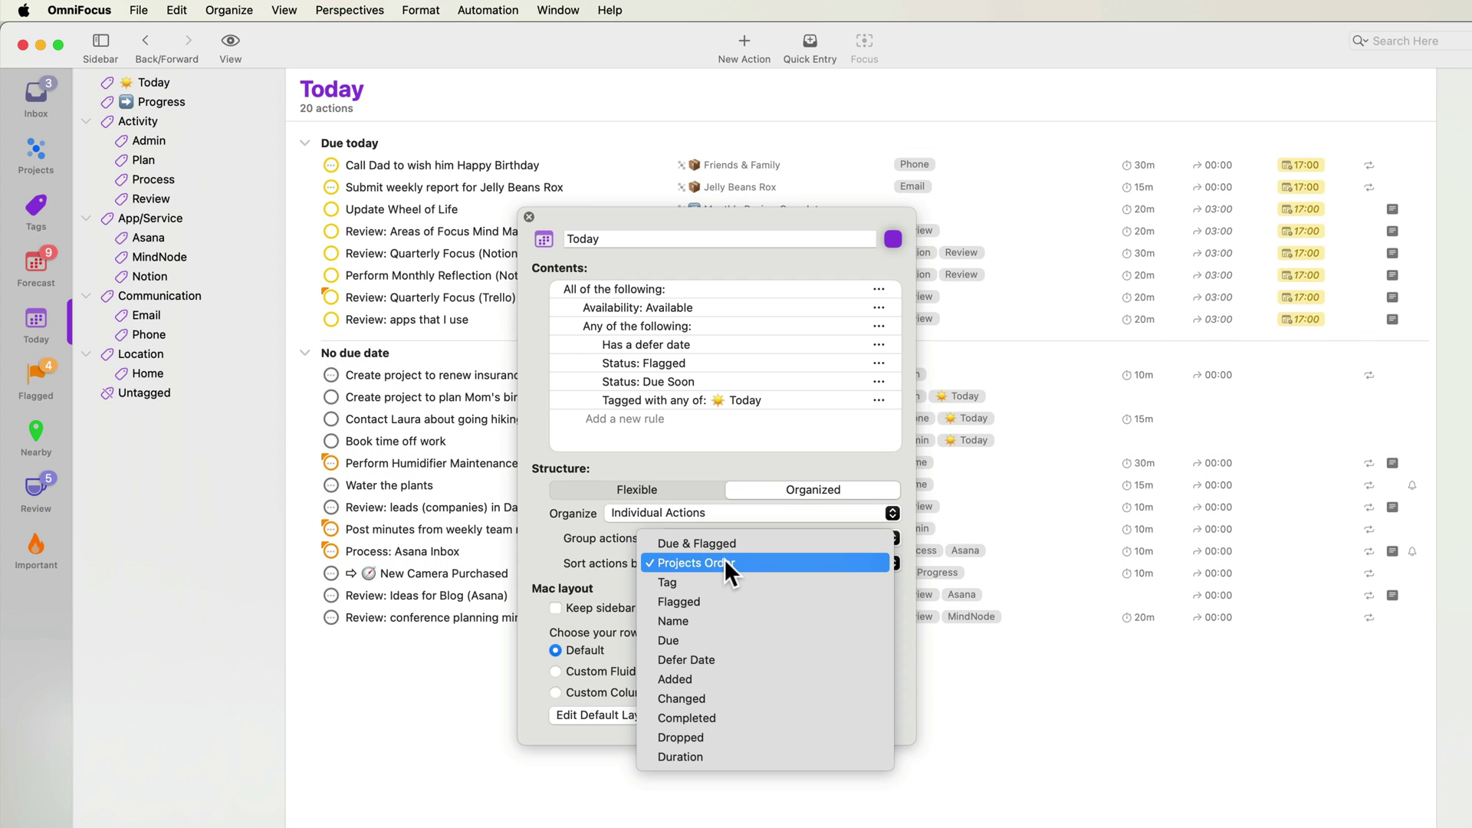
left_click(726, 545)
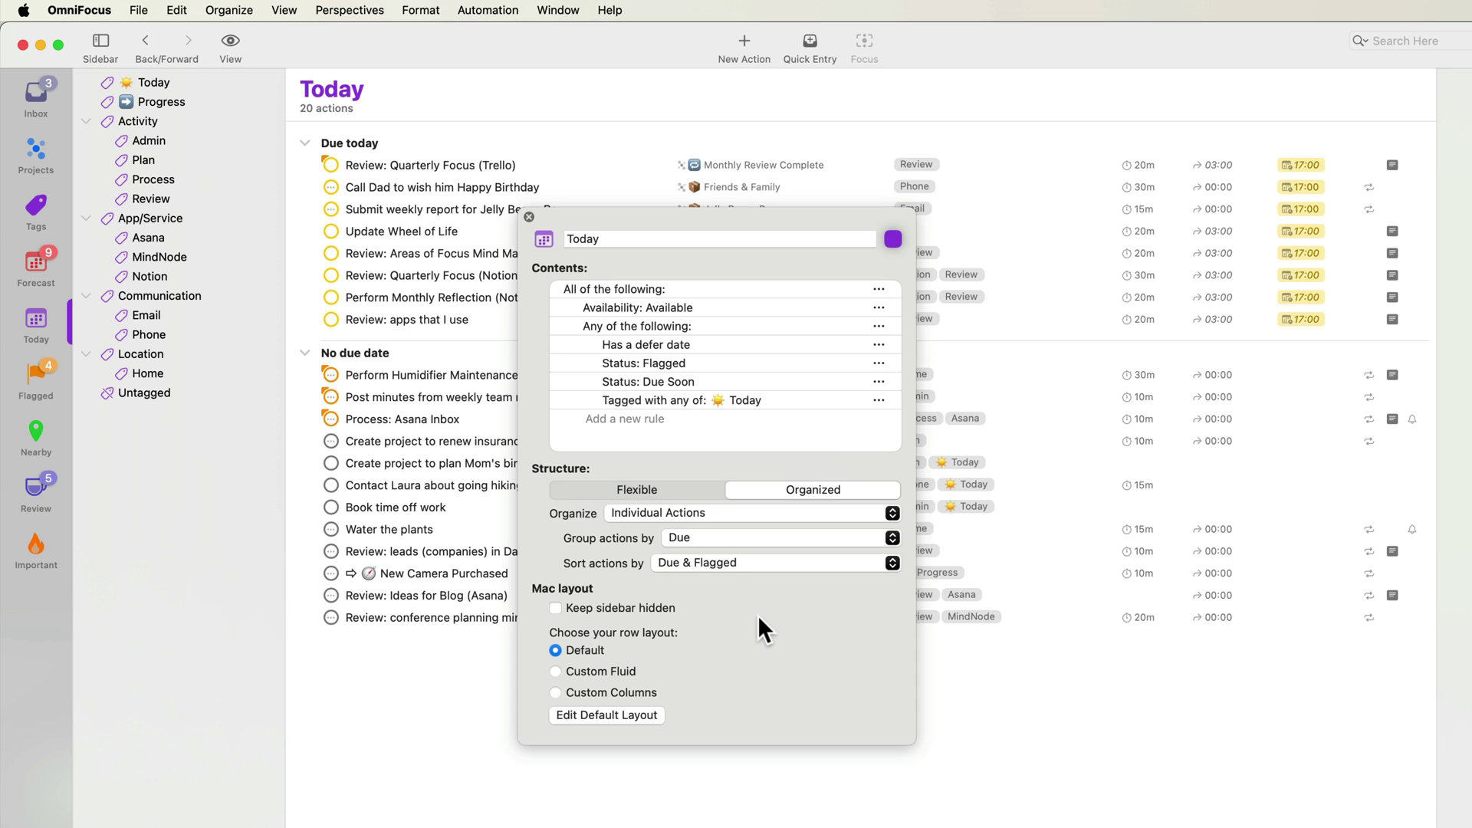
left_click(640, 488)
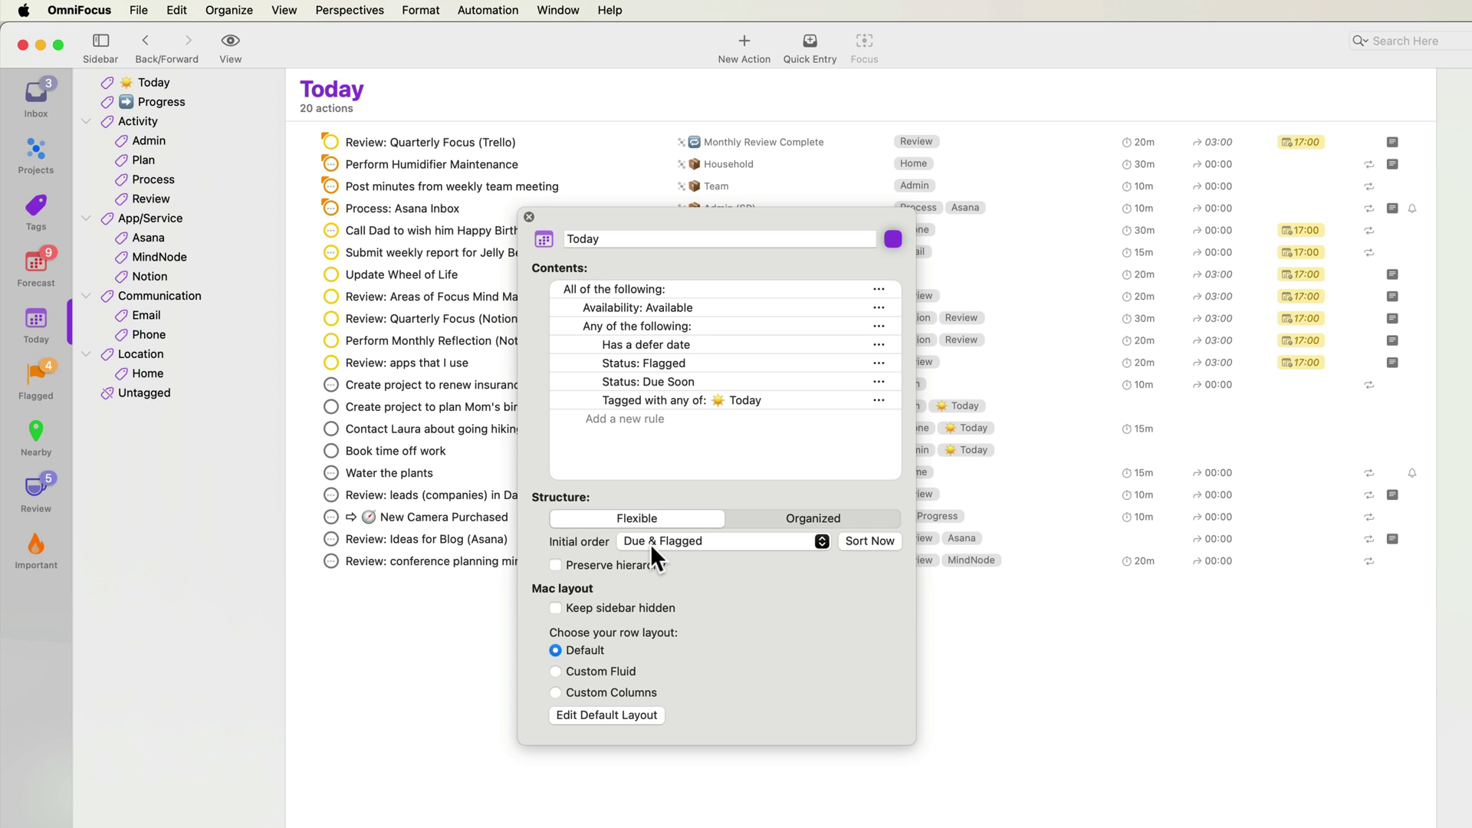
- Move Water the plants and Review: Ideas for Blog (Asana) up, then re-sort with Sort Now
left_click_drag(388, 466, 431, 351)
left_click_drag(390, 532, 450, 348)
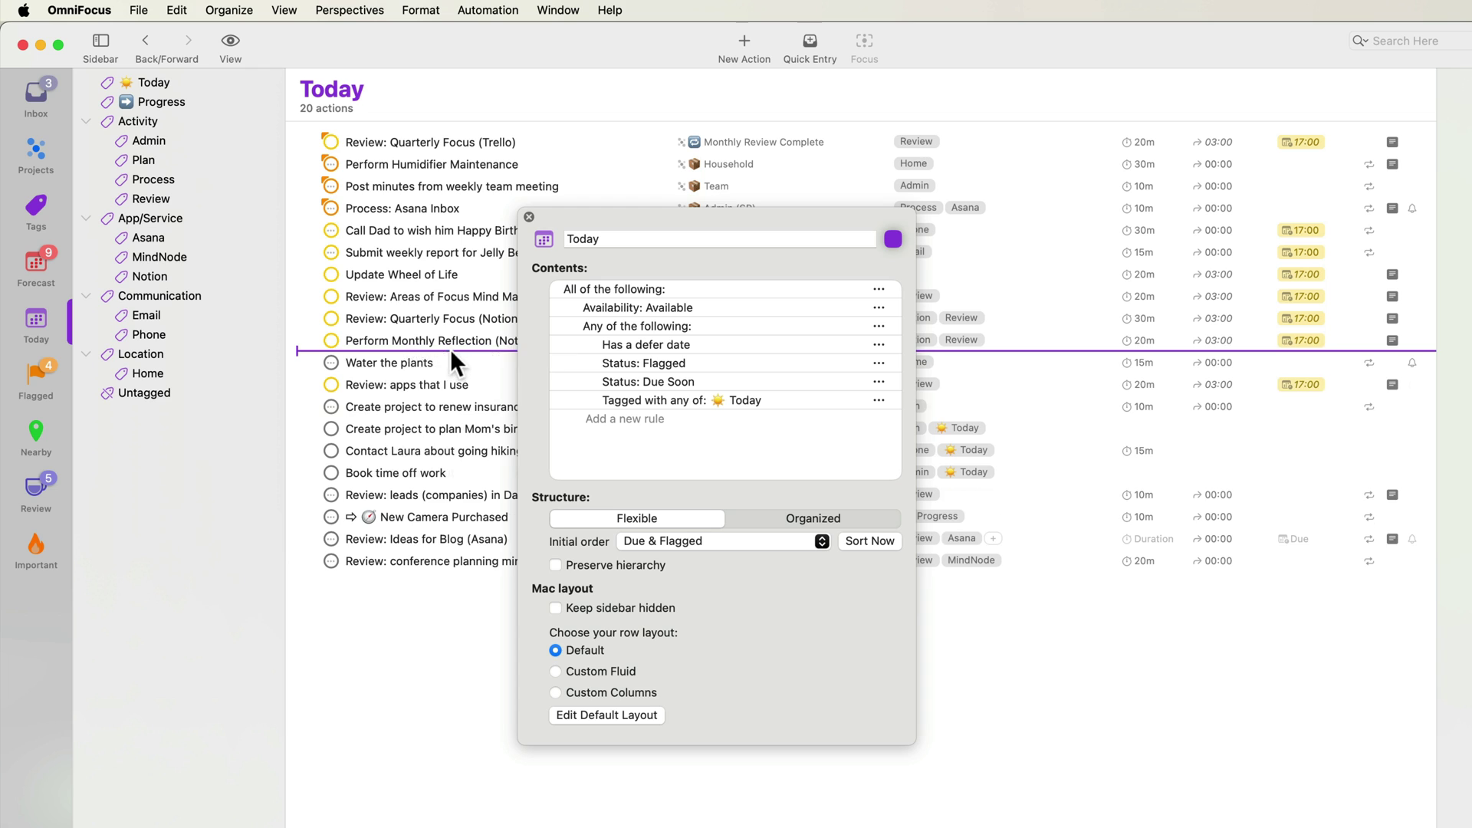
left_click(877, 540)
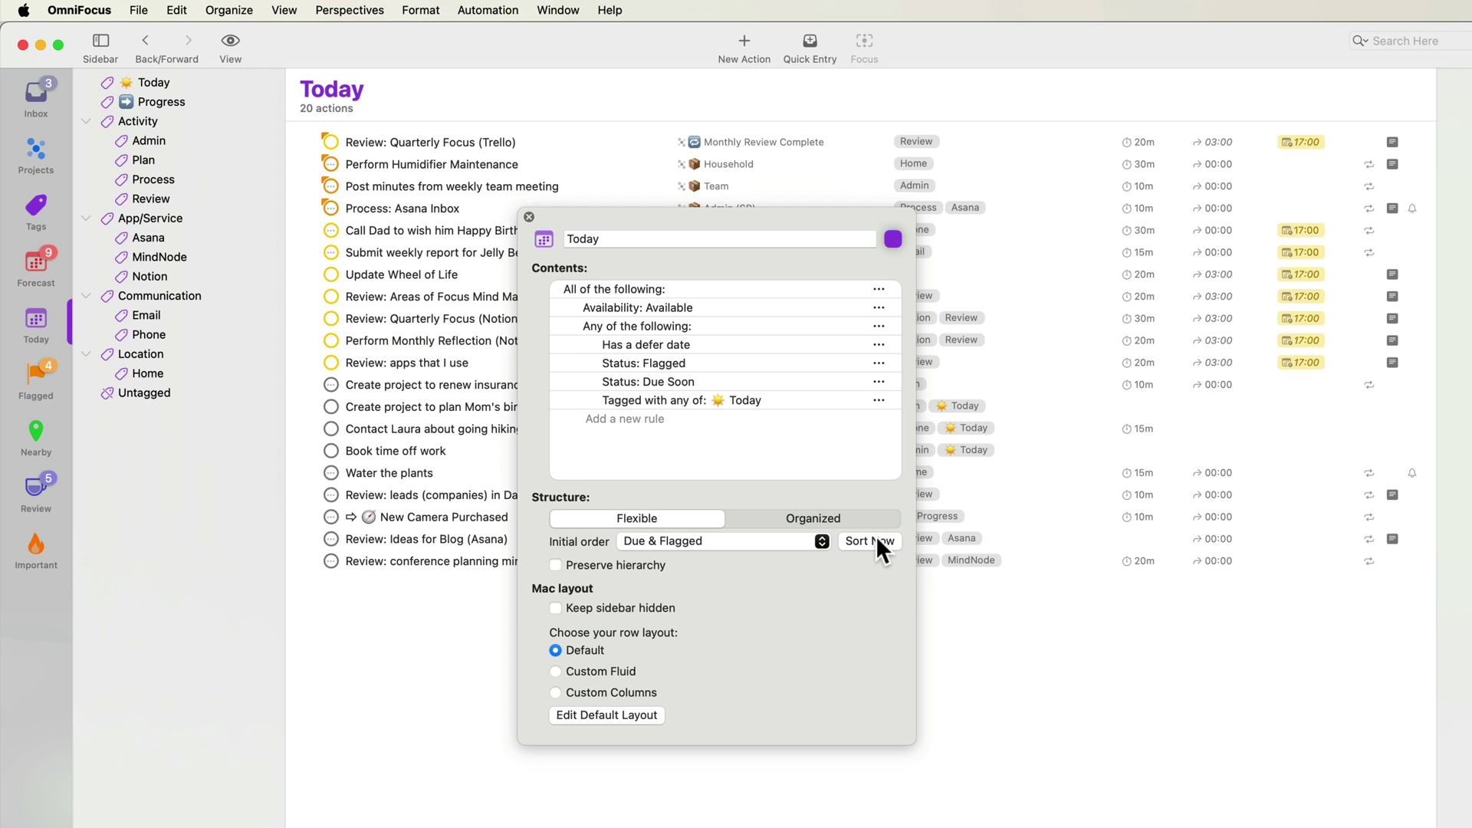
left_click(824, 515)
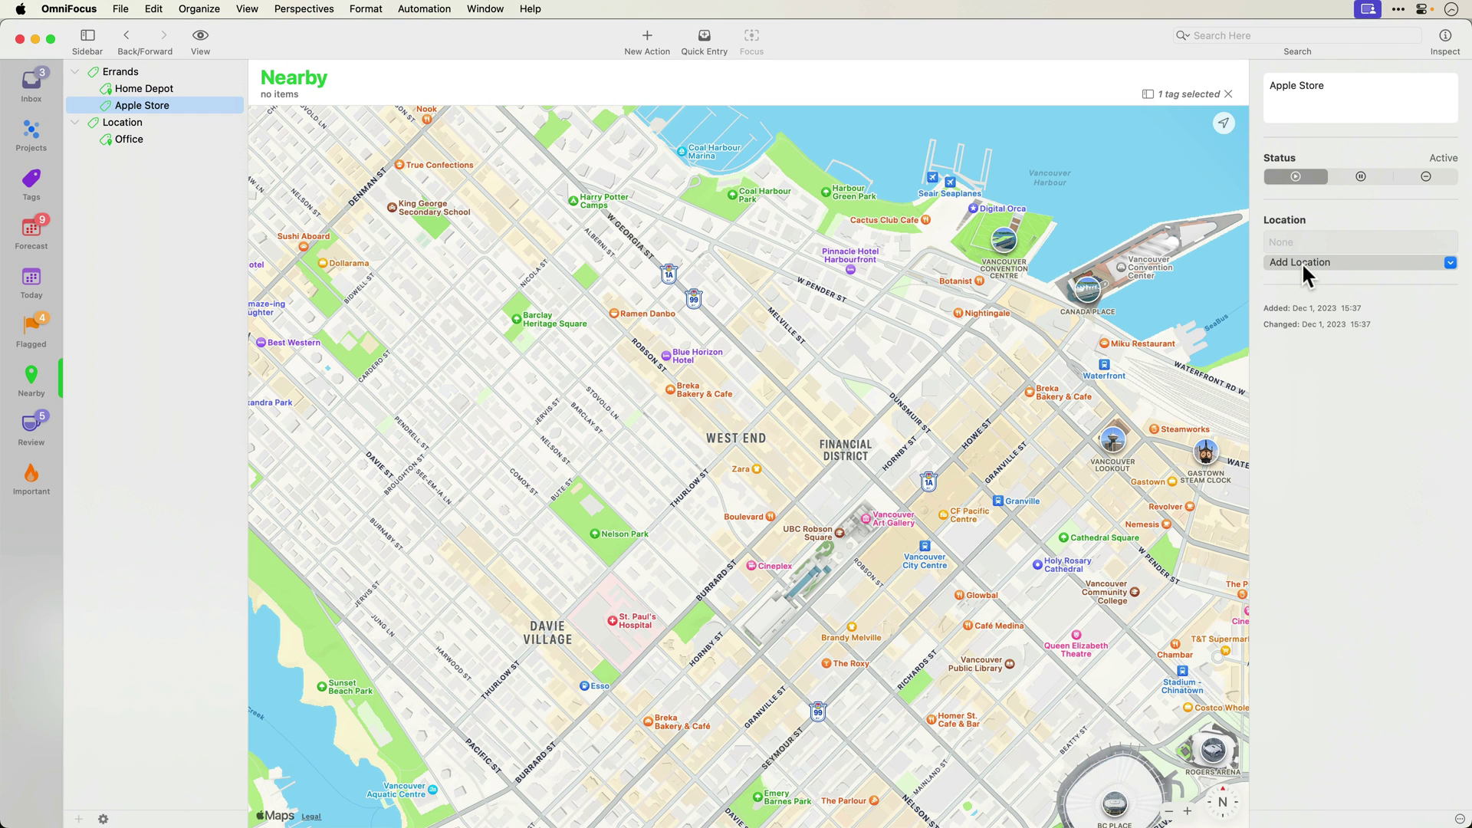
- Locate the Apple Store tag at Apple Pacific Centre via a search for 'apple store', notifying When Arriving
left_click(1302, 265)
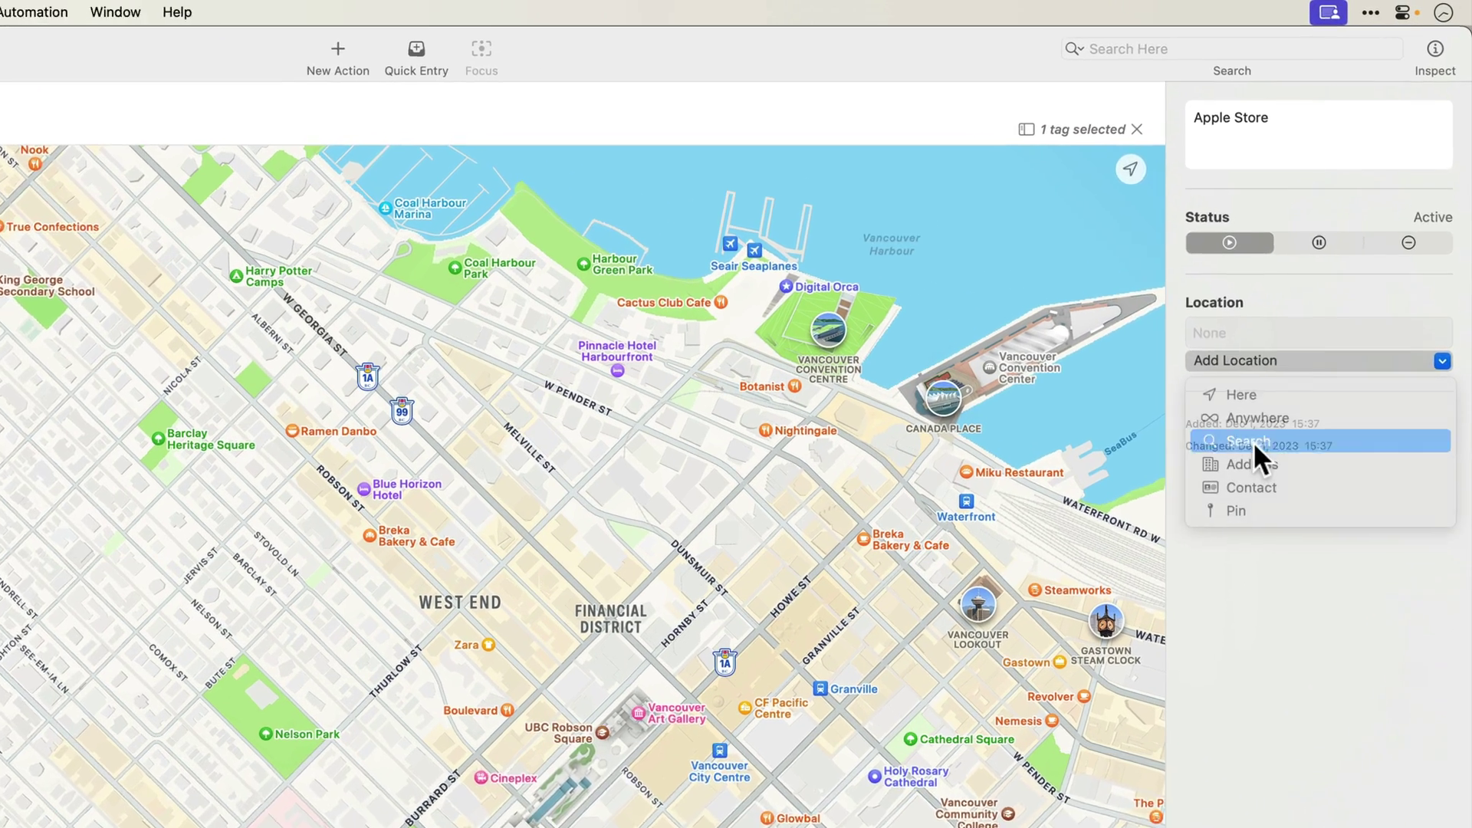
left_click(1311, 321)
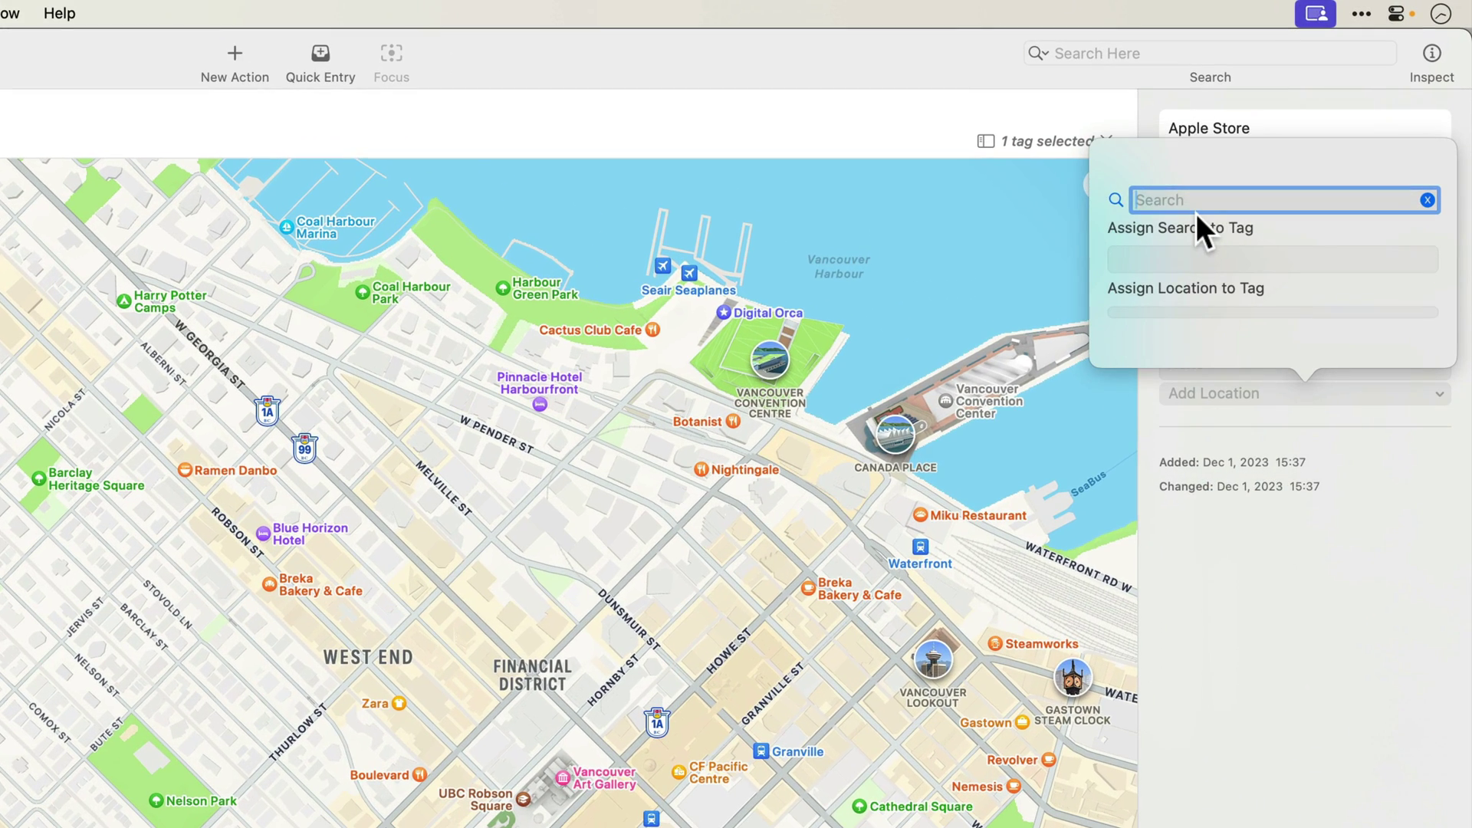
type("apple store")
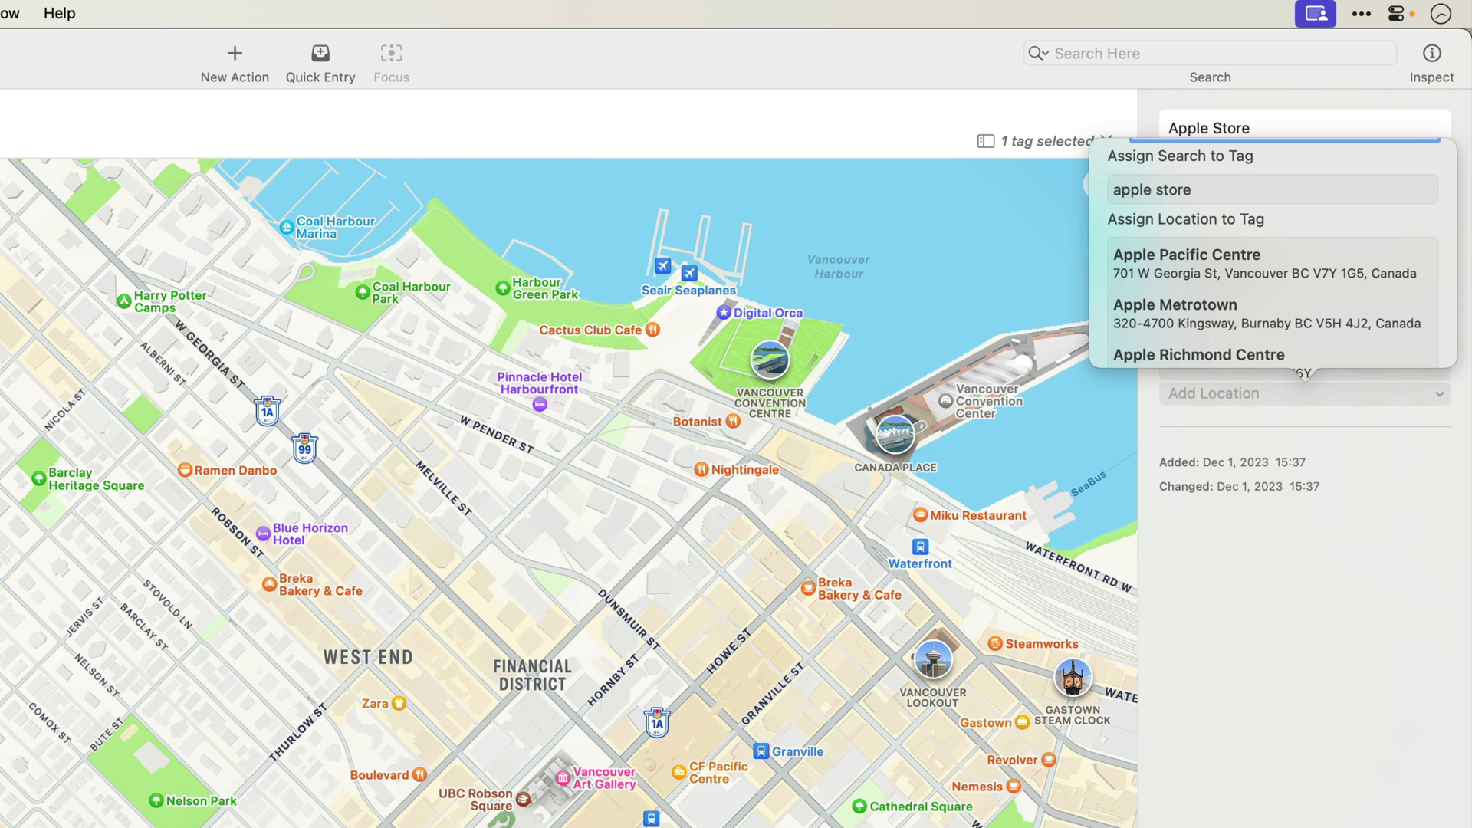
scroll(1181, 222, "down", 2)
left_click(1179, 219)
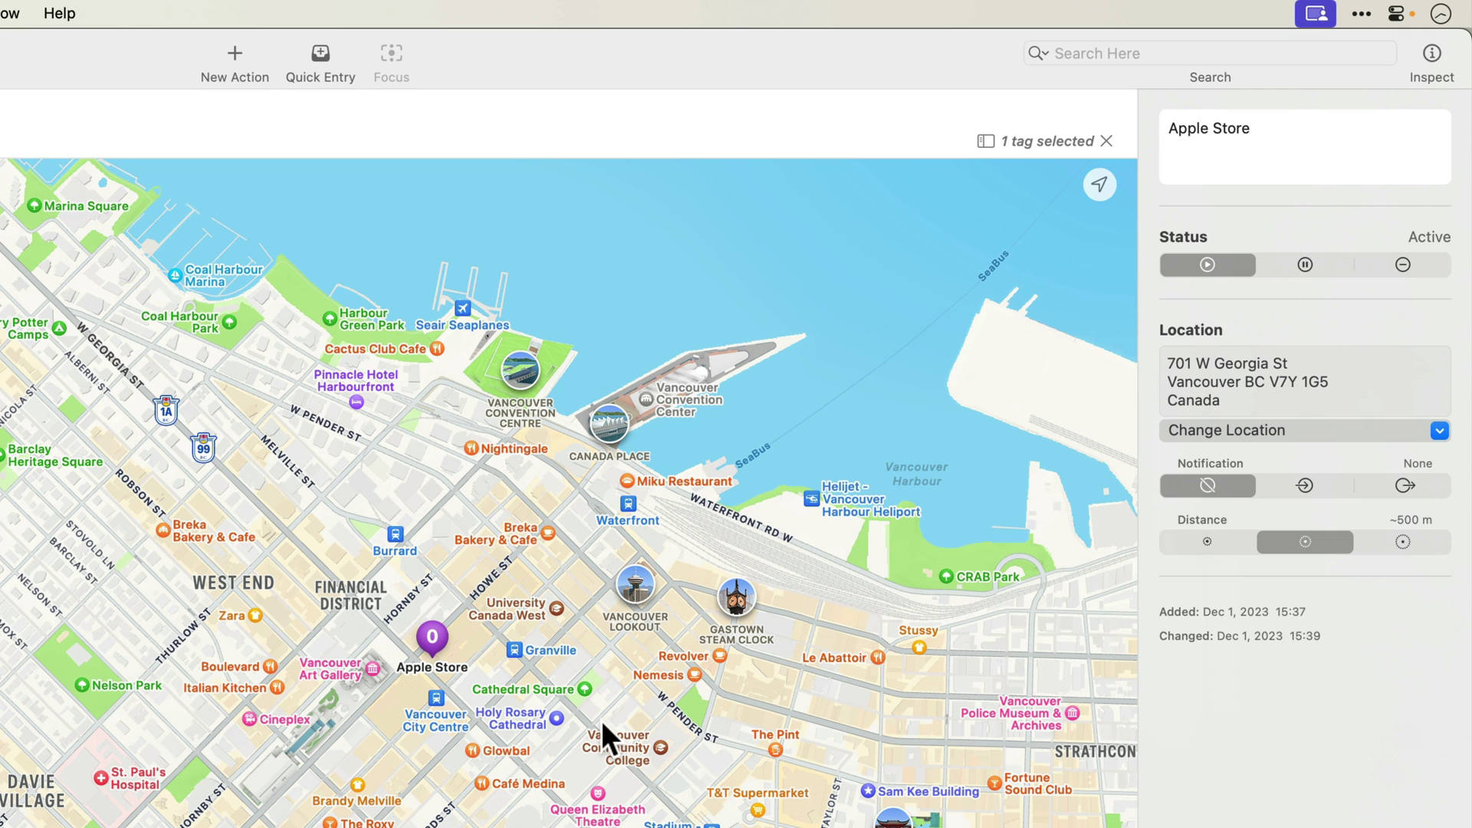
left_click(1296, 491)
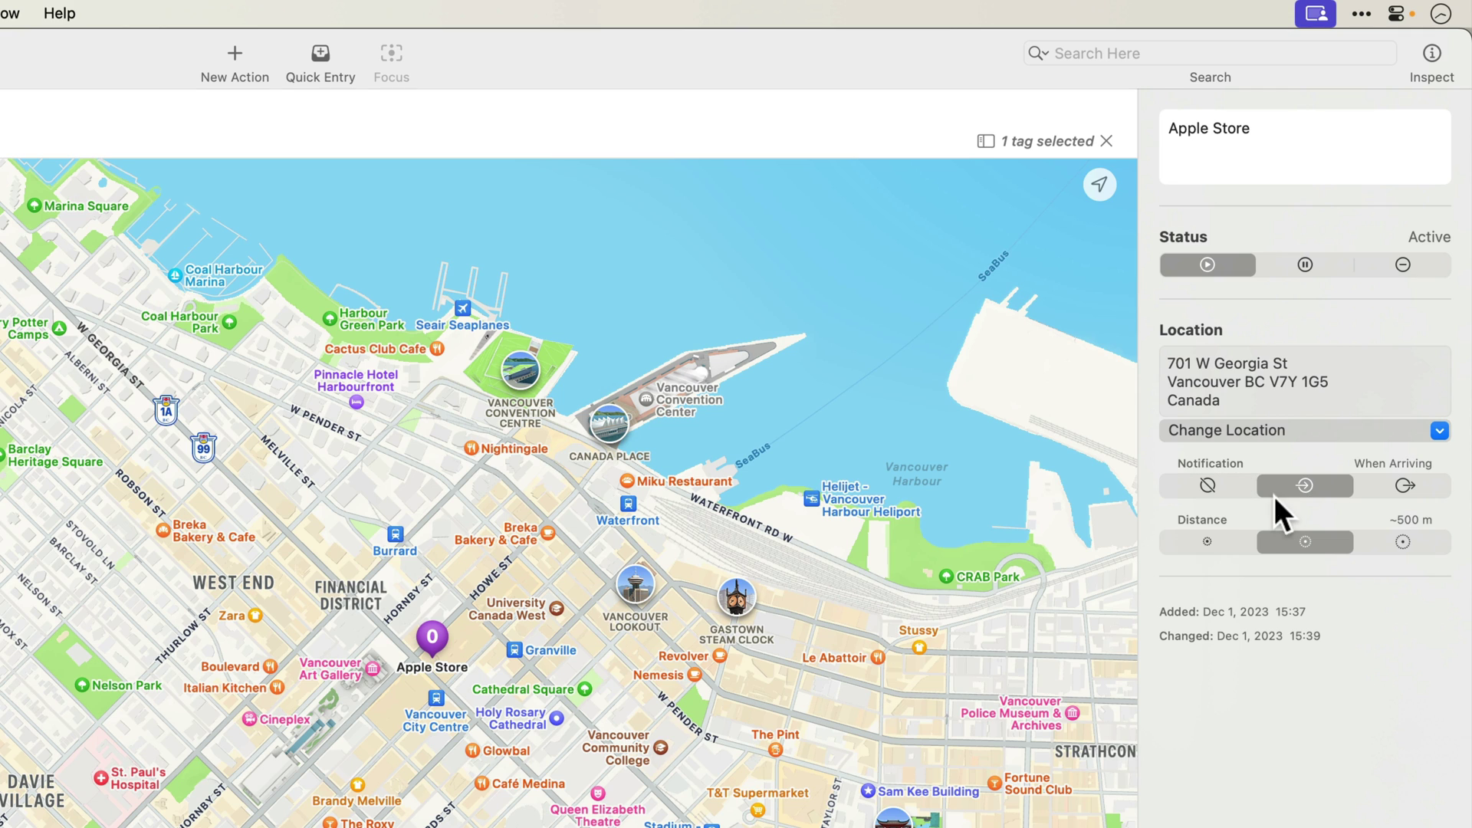
- Quick-enter and save 'Purchase M3 MacBook Pro' in Admin & Finances, tagged Apple Store
key("ctrl+alt+space")
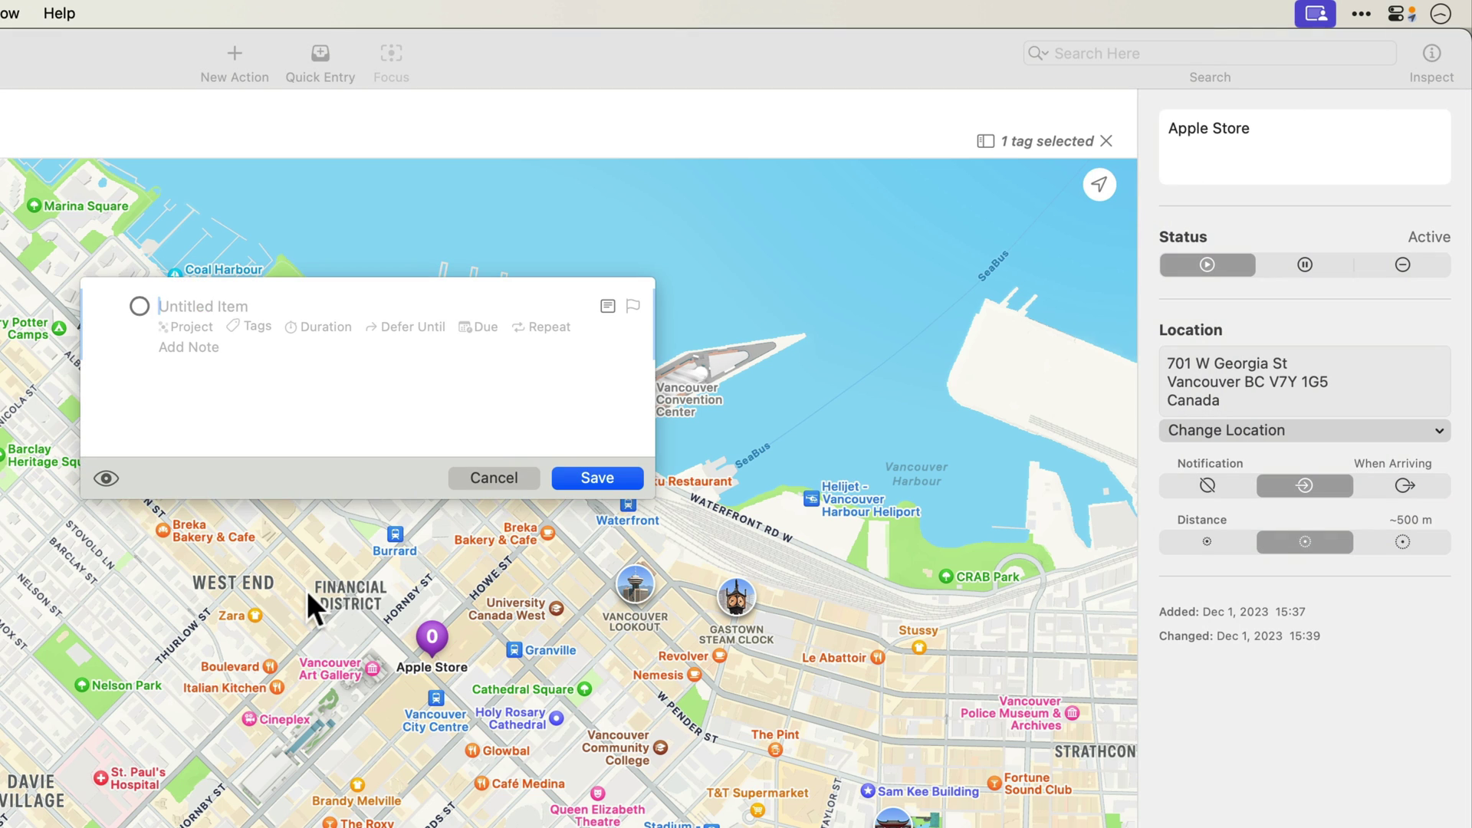
type("Purchase M3 MacBook Pro")
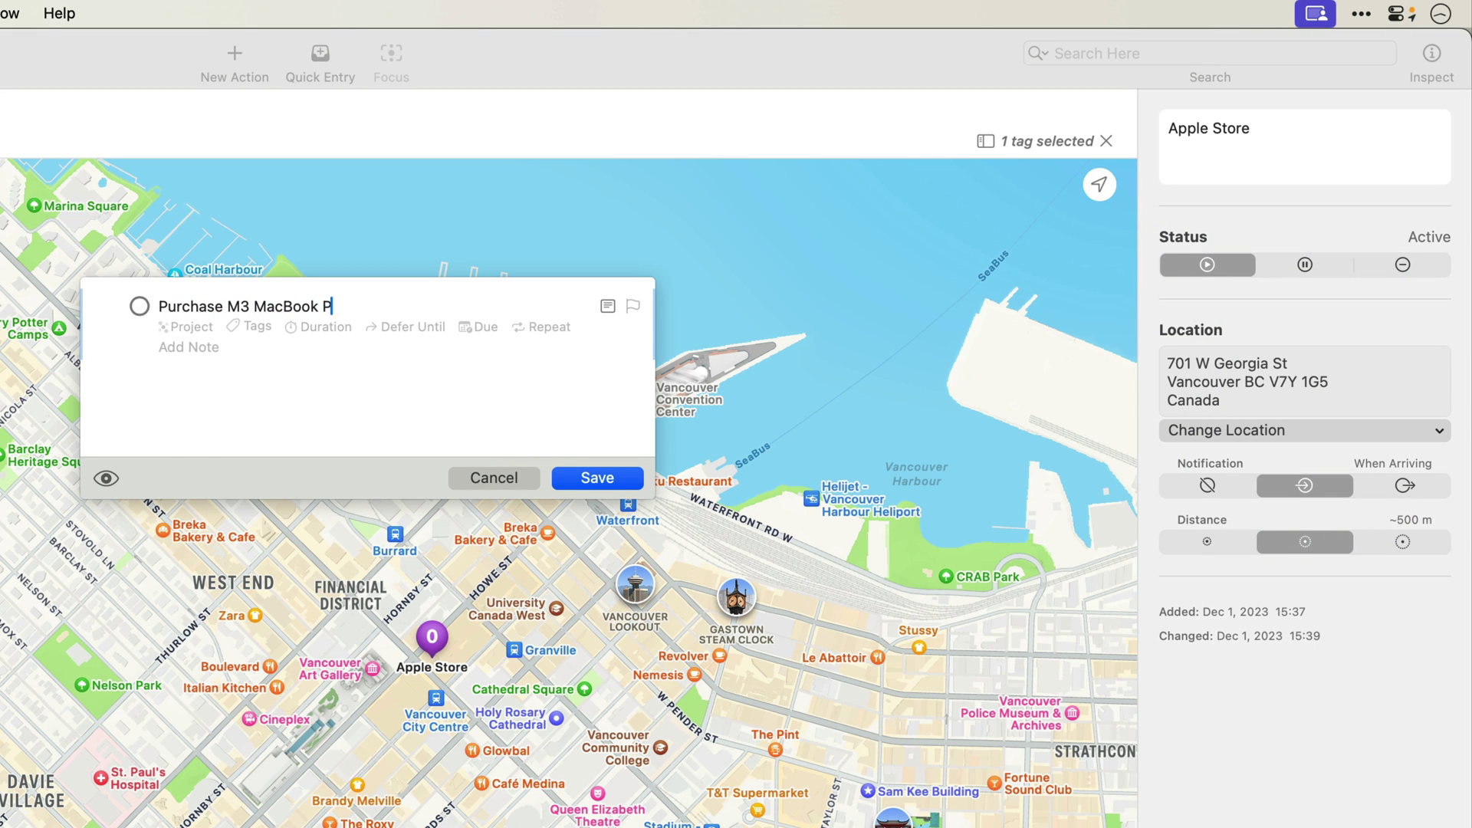
key("Tab")
type("admin")
key("Tab")
type("appl")
key("Return")
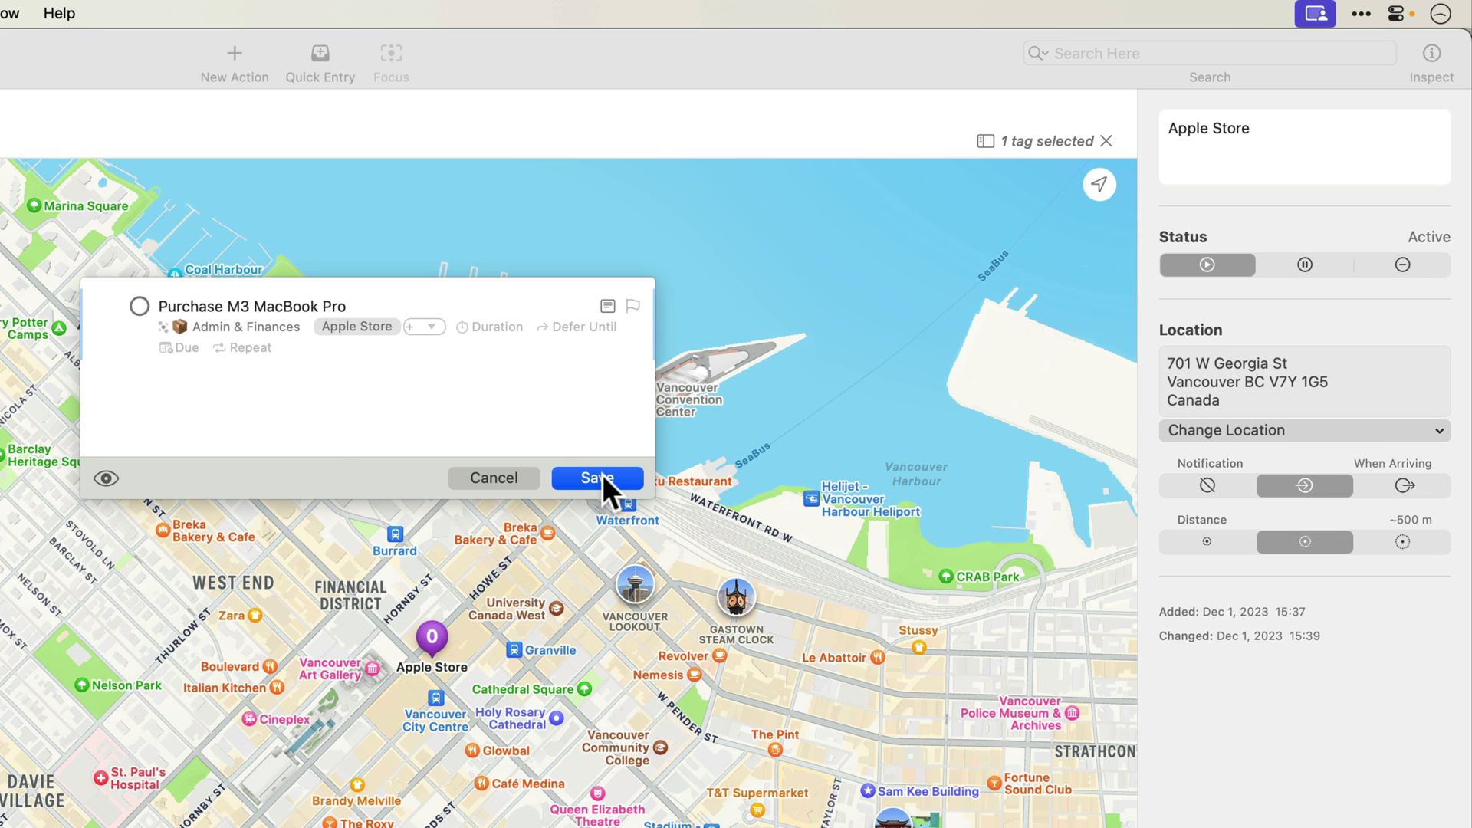
left_click(600, 478)
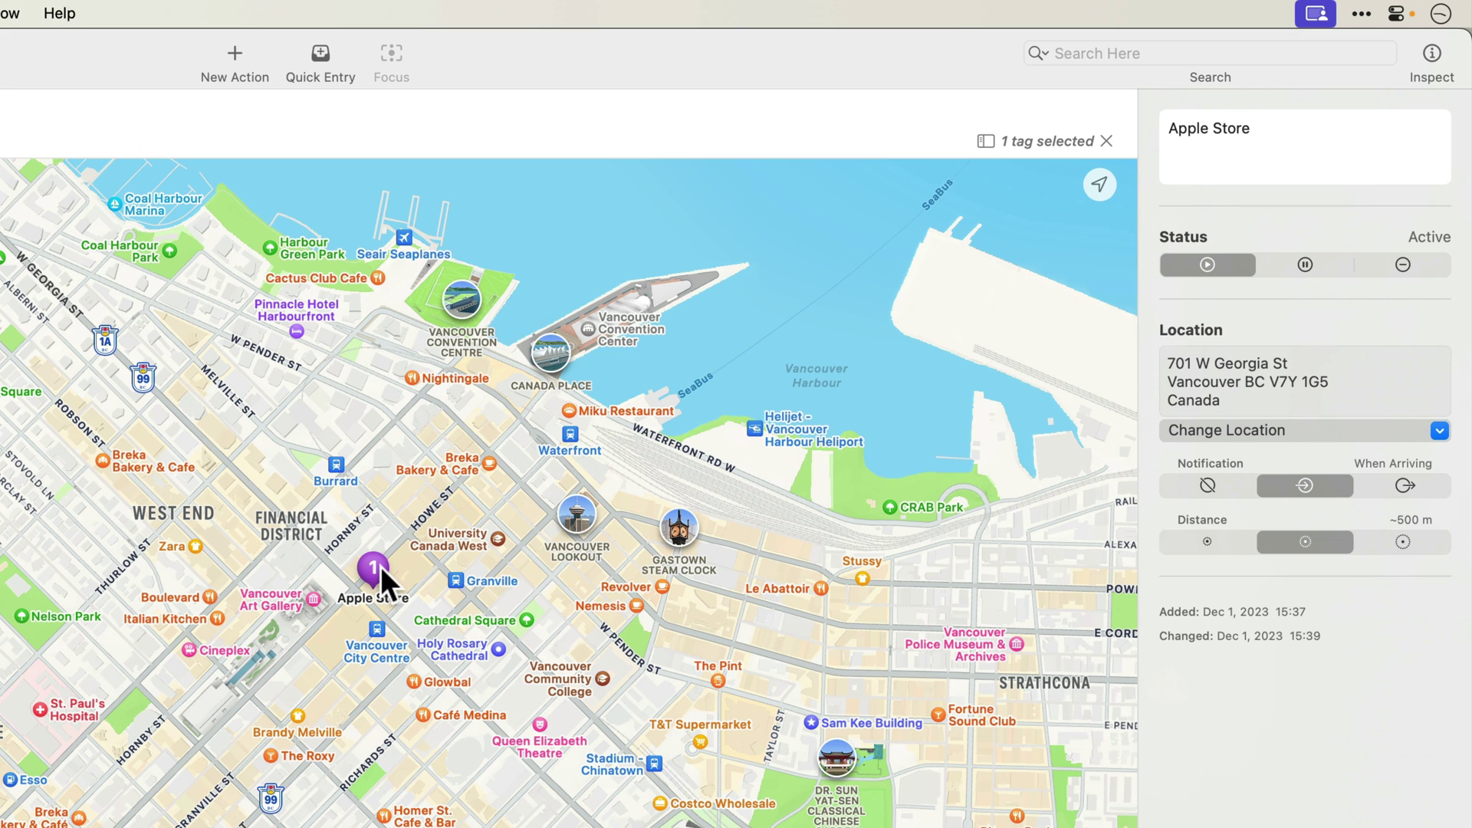
- Dismiss the Apple Store card and switch the Nearby layout from Map to List
mouse_move(381, 579)
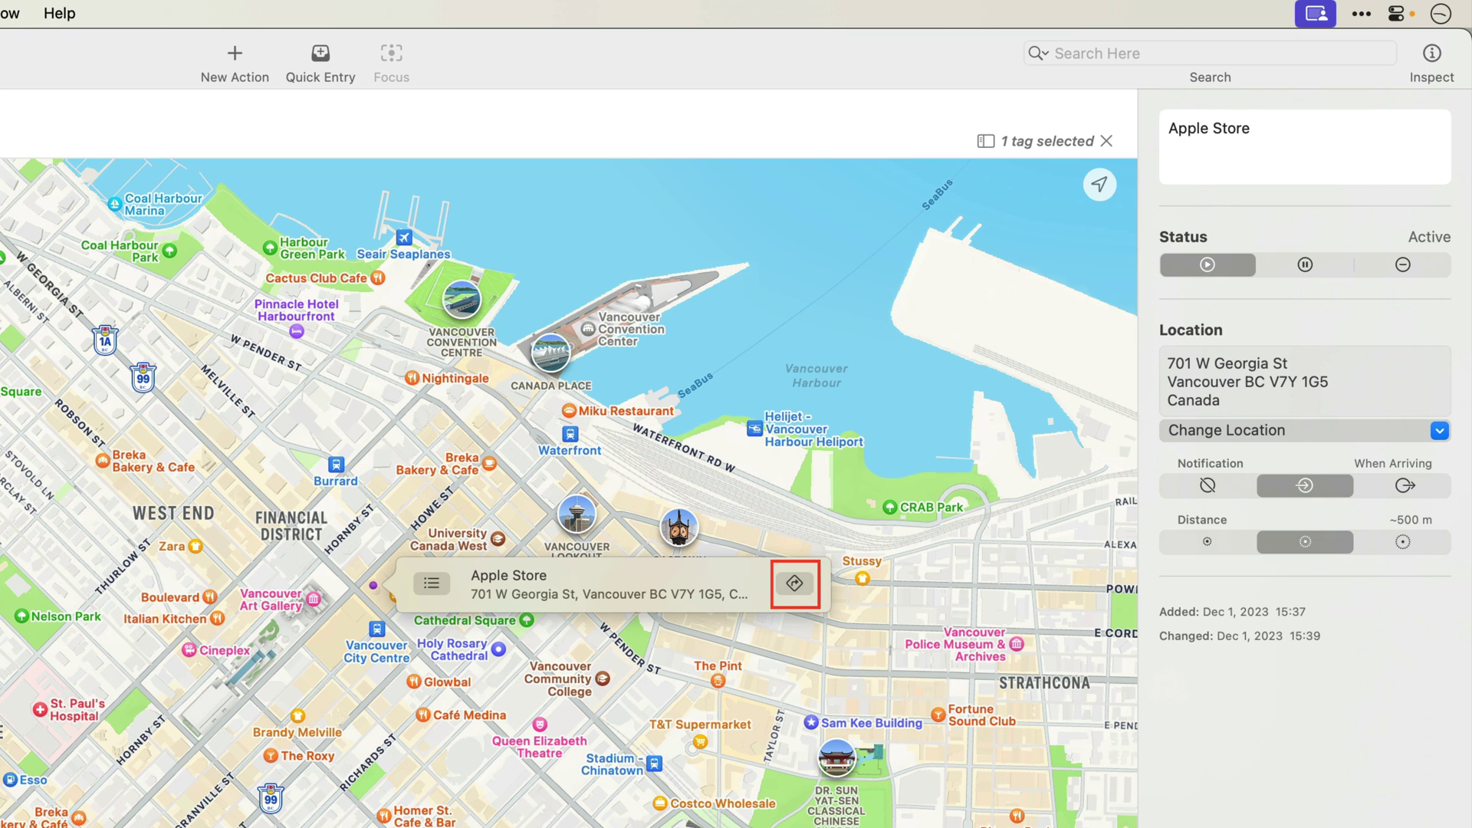
left_click(457, 675)
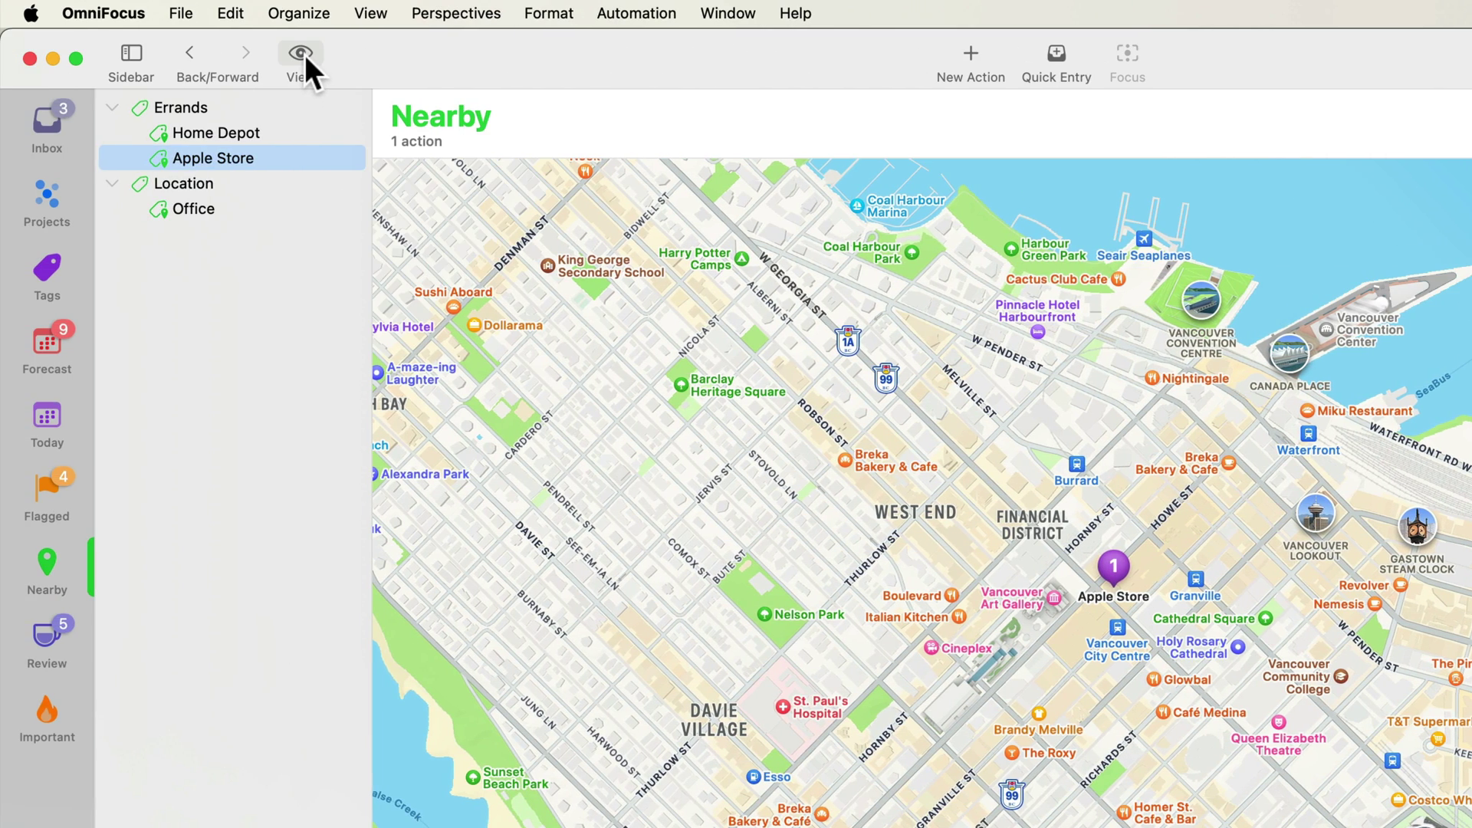
left_click(305, 55)
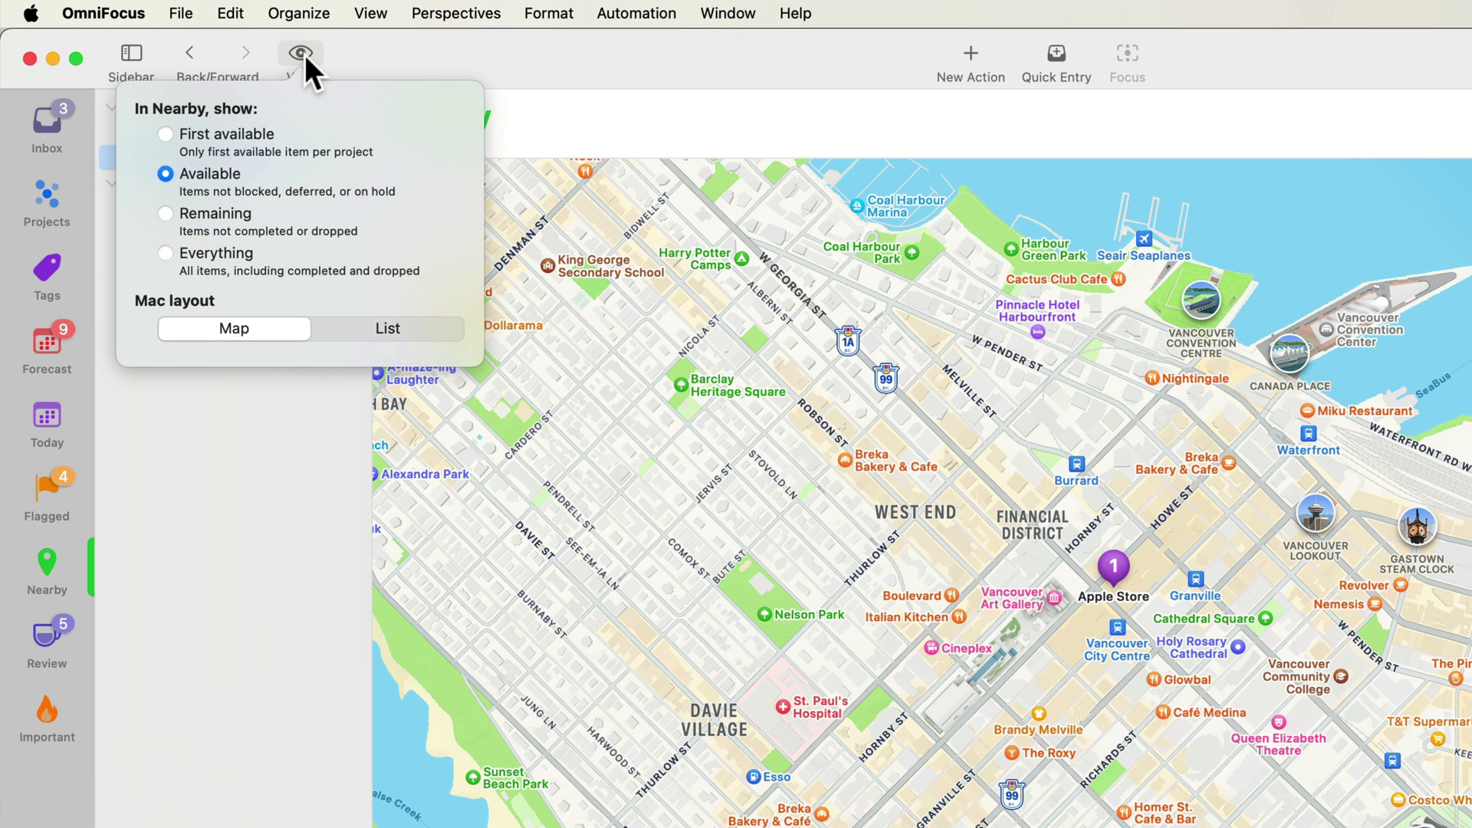
left_click(354, 325)
left_click(530, 347)
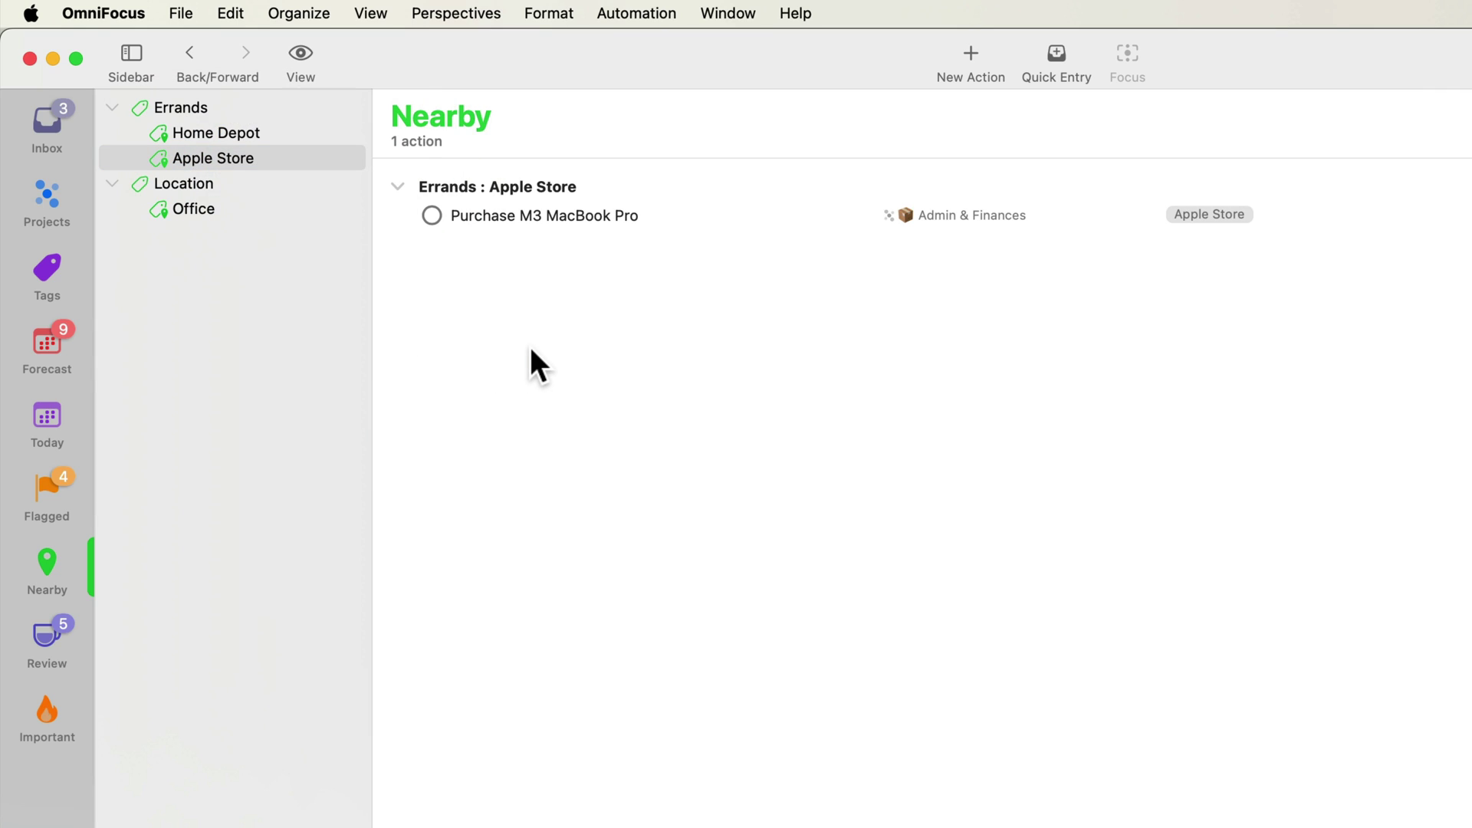